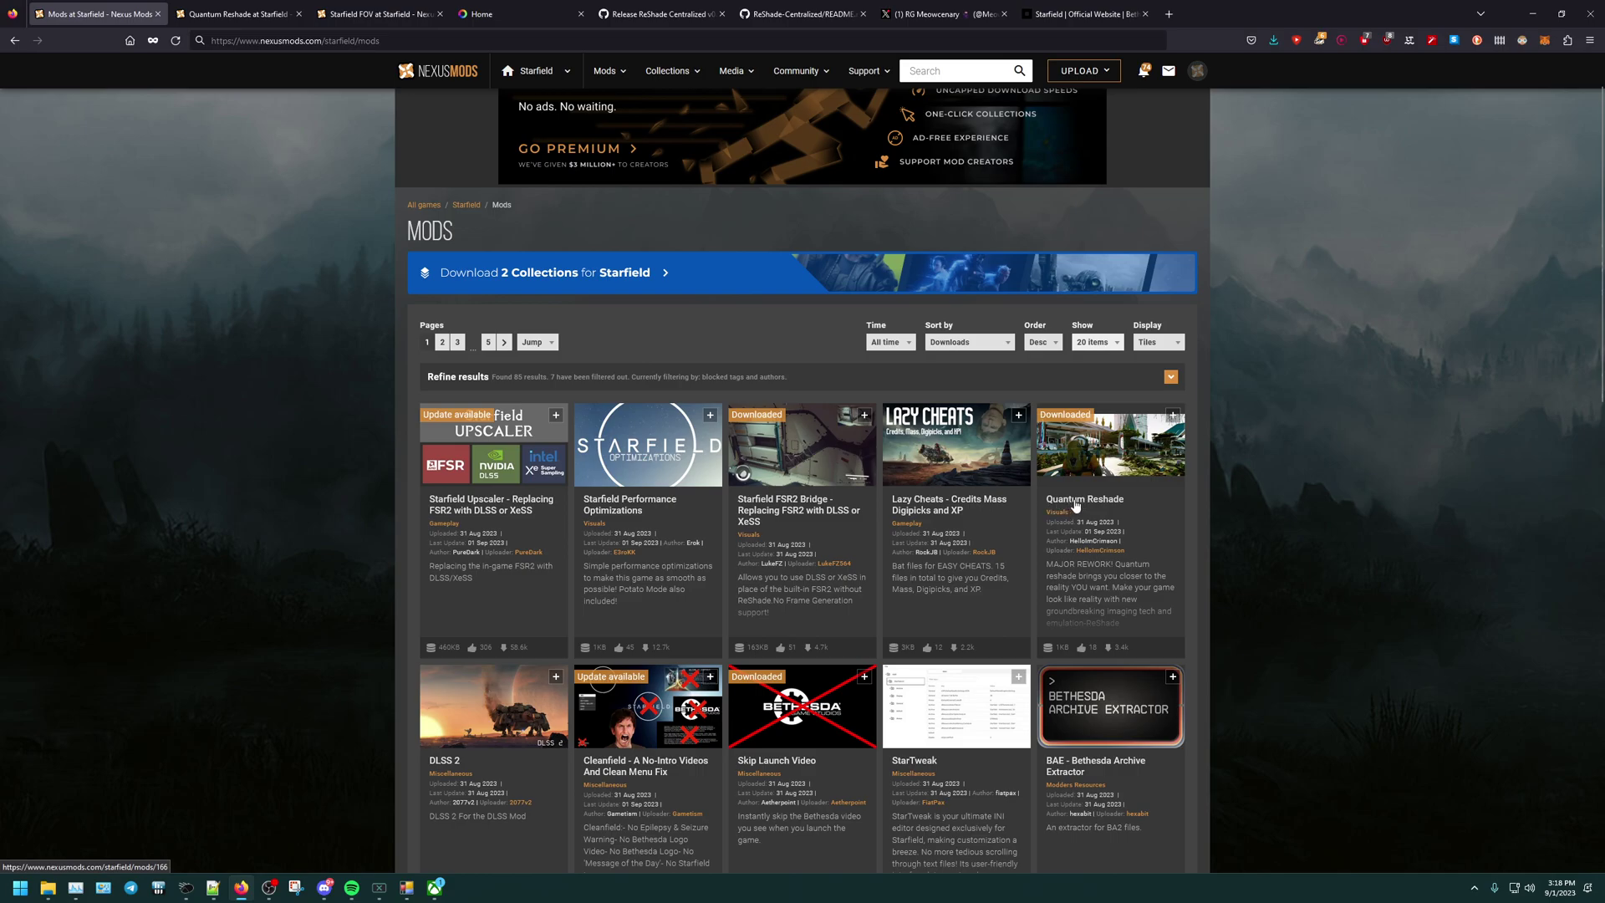
Open the Quantum Reshade mod page in a new tab from the mods list and close its duplicate tab.
{"action": "right_click", "coordinate": [1088, 501]}
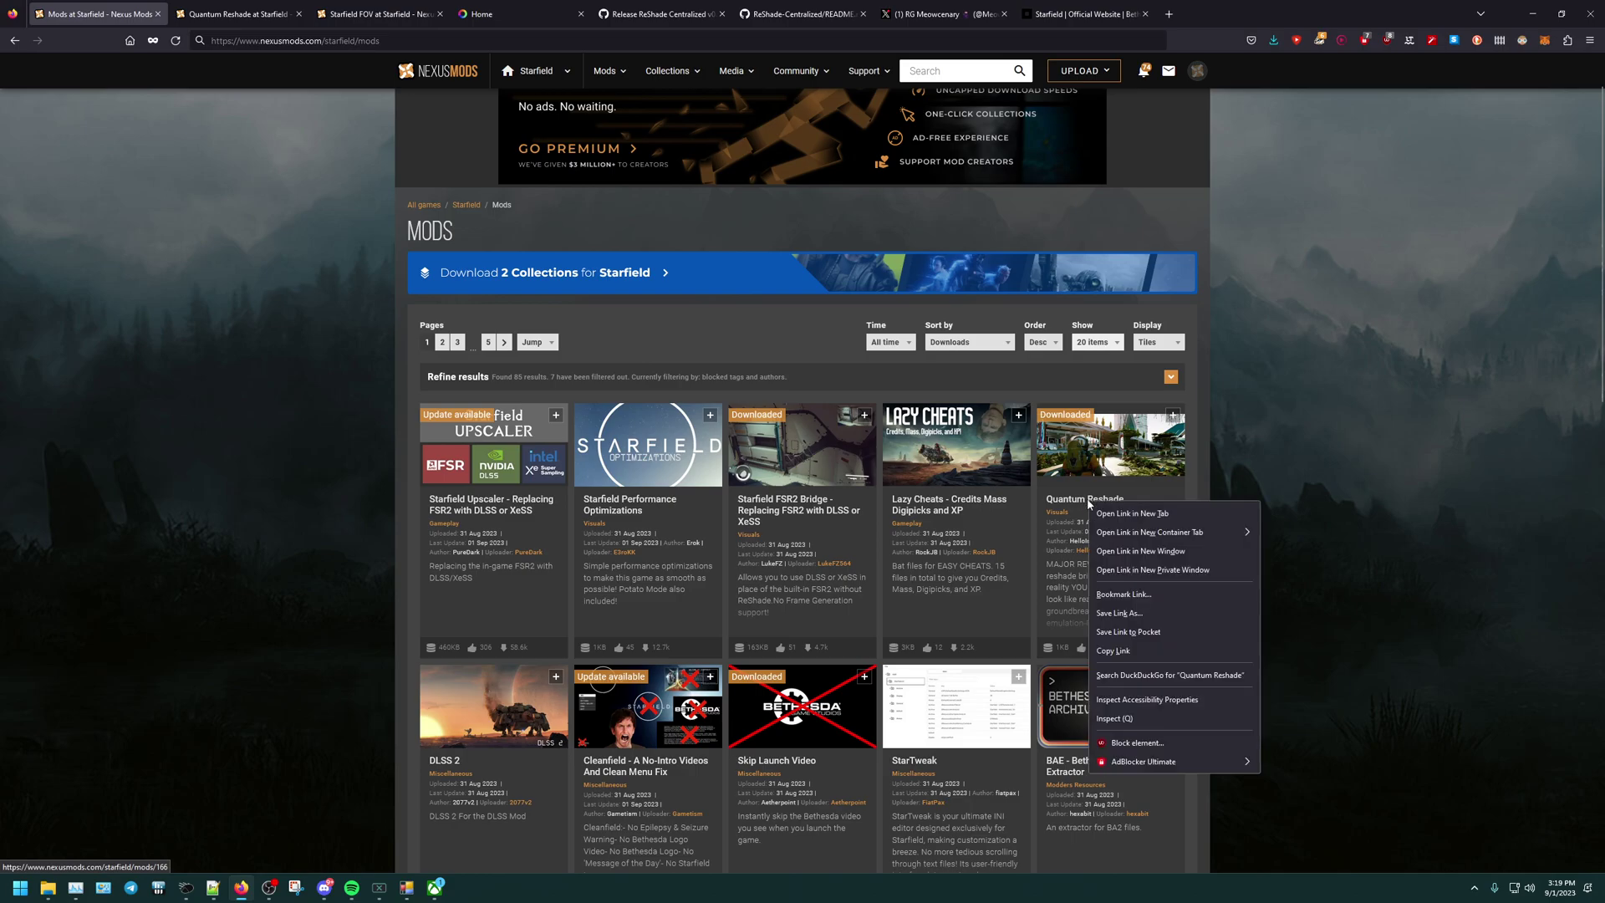
{"action": "left_click", "coordinate": [1136, 513]}
{"action": "left_click", "coordinate": [251, 14]}
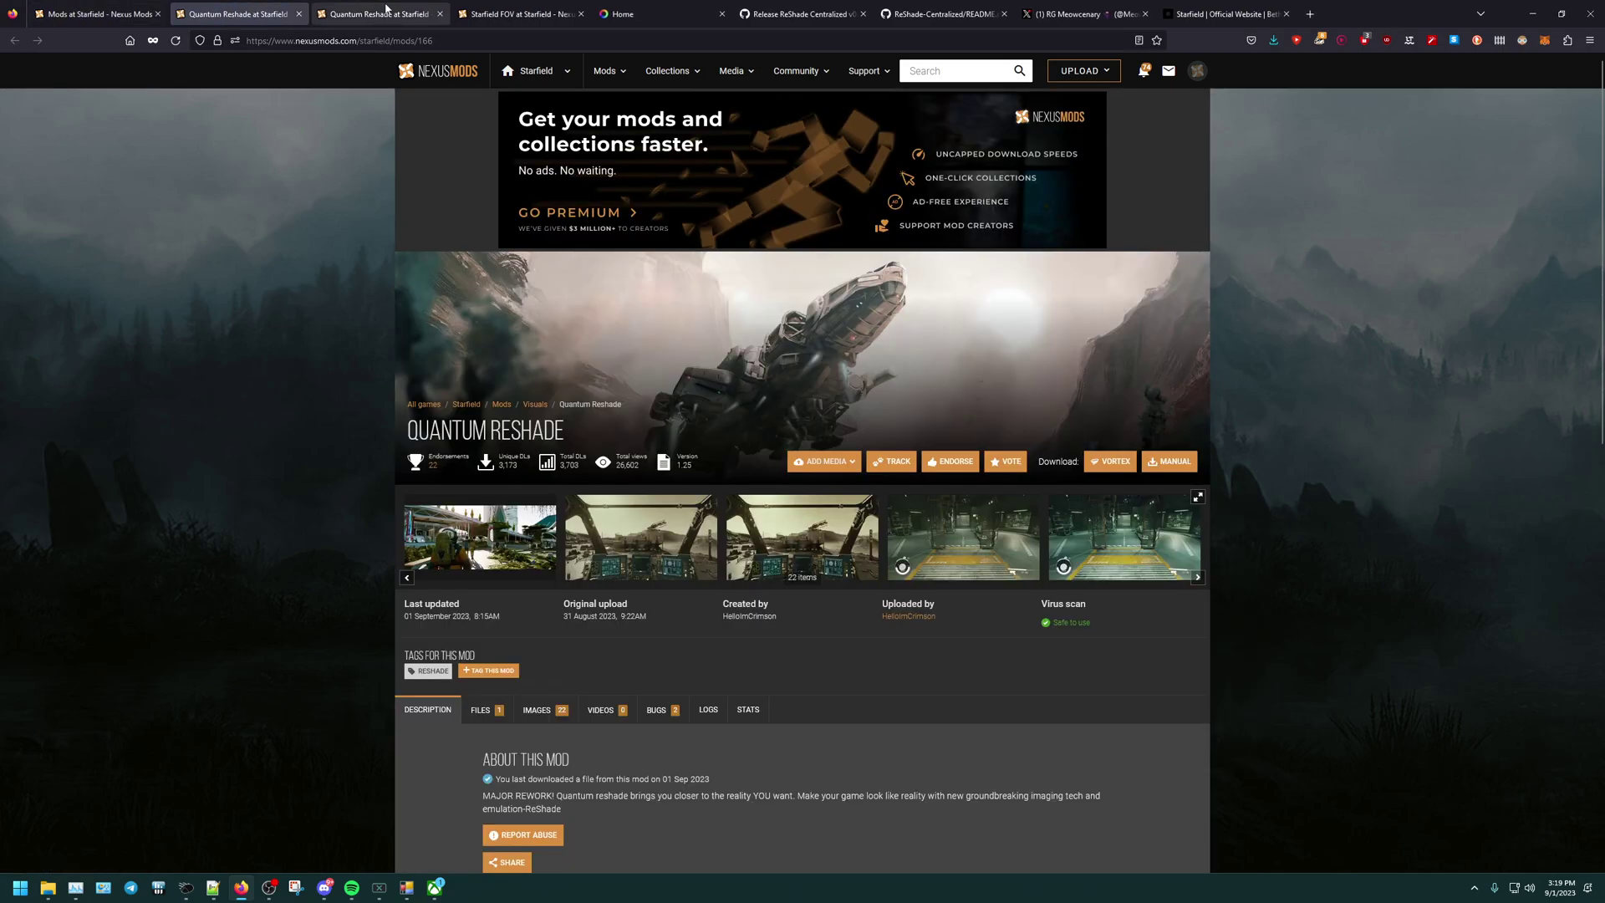
{"action": "left_click", "coordinate": [438, 14]}
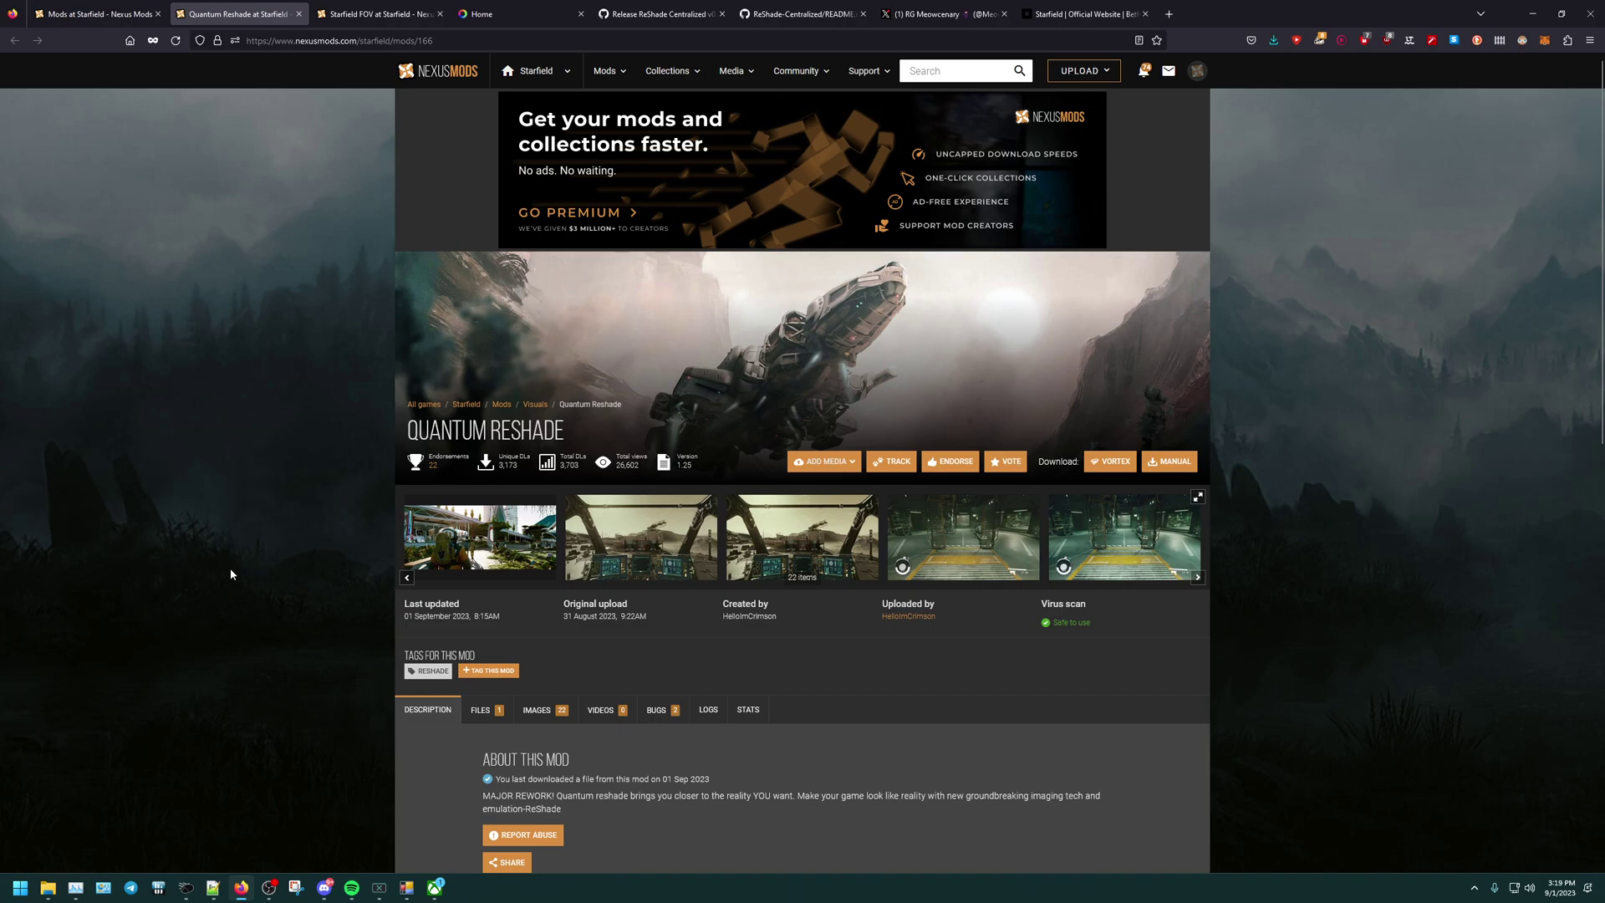
Review the Installation instructions in the Quantum Reshade mod description.
{"action": "scroll", "coordinate": [262, 525], "scroll_direction": "down", "scroll_amount": 5}
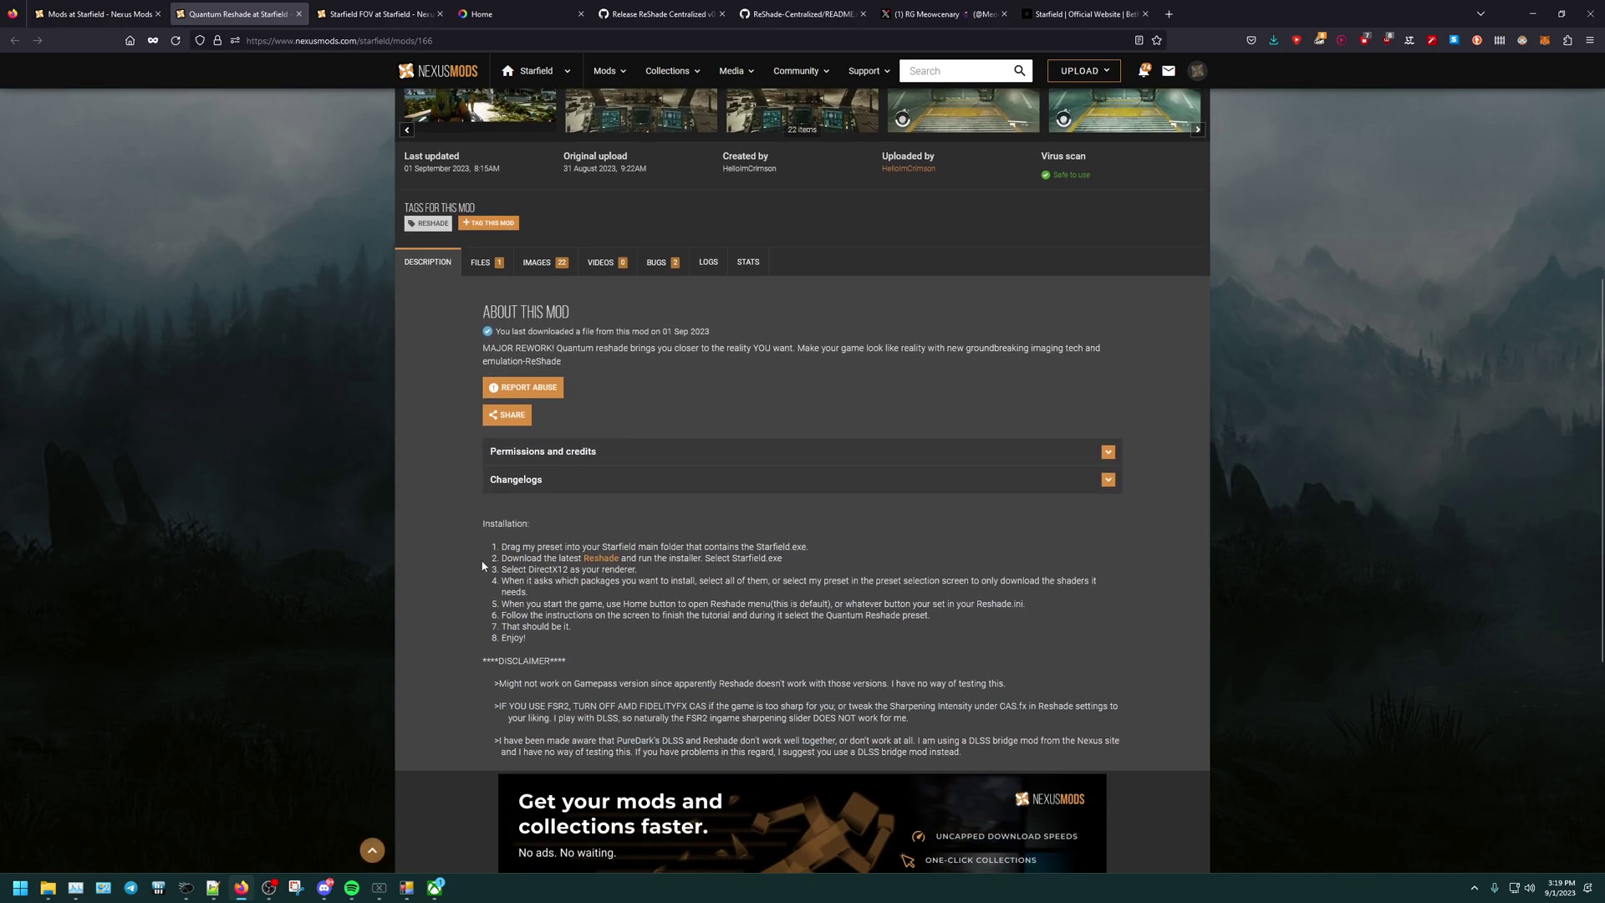
{"action": "right_click", "coordinate": [499, 545]}
{"action": "left_click", "coordinate": [530, 567]}
Go to the ReShade-Centralized repository's main page on GitHub and read its README from the features through the required reading.
{"action": "left_click", "coordinate": [646, 23]}
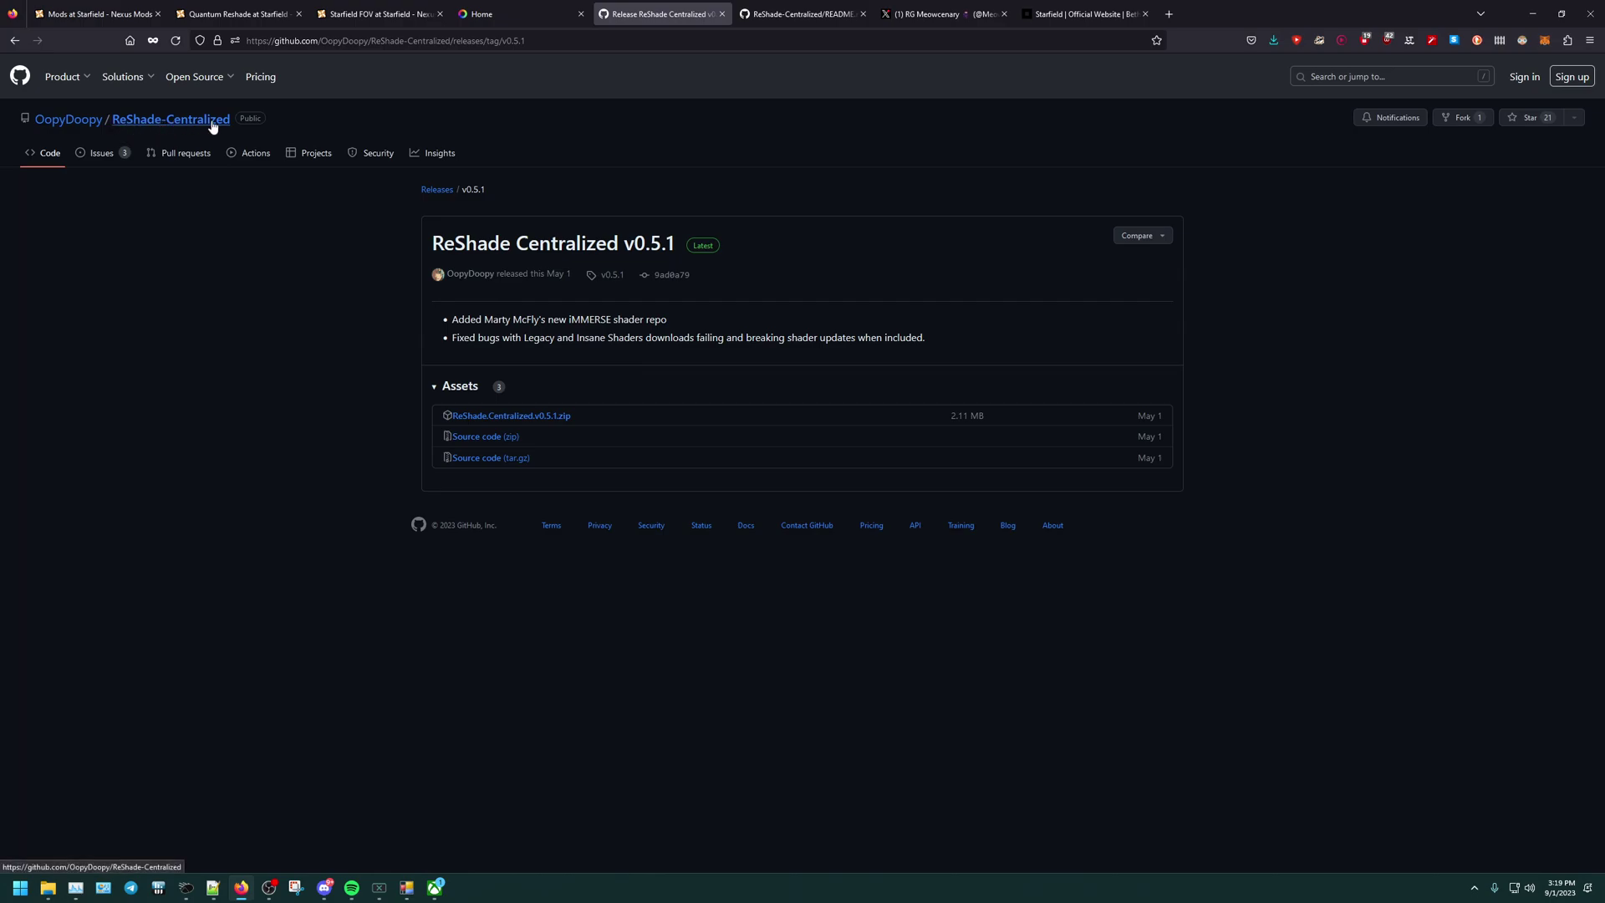
{"action": "mouse_move", "coordinate": [74, 122]}
{"action": "left_click", "coordinate": [176, 122]}
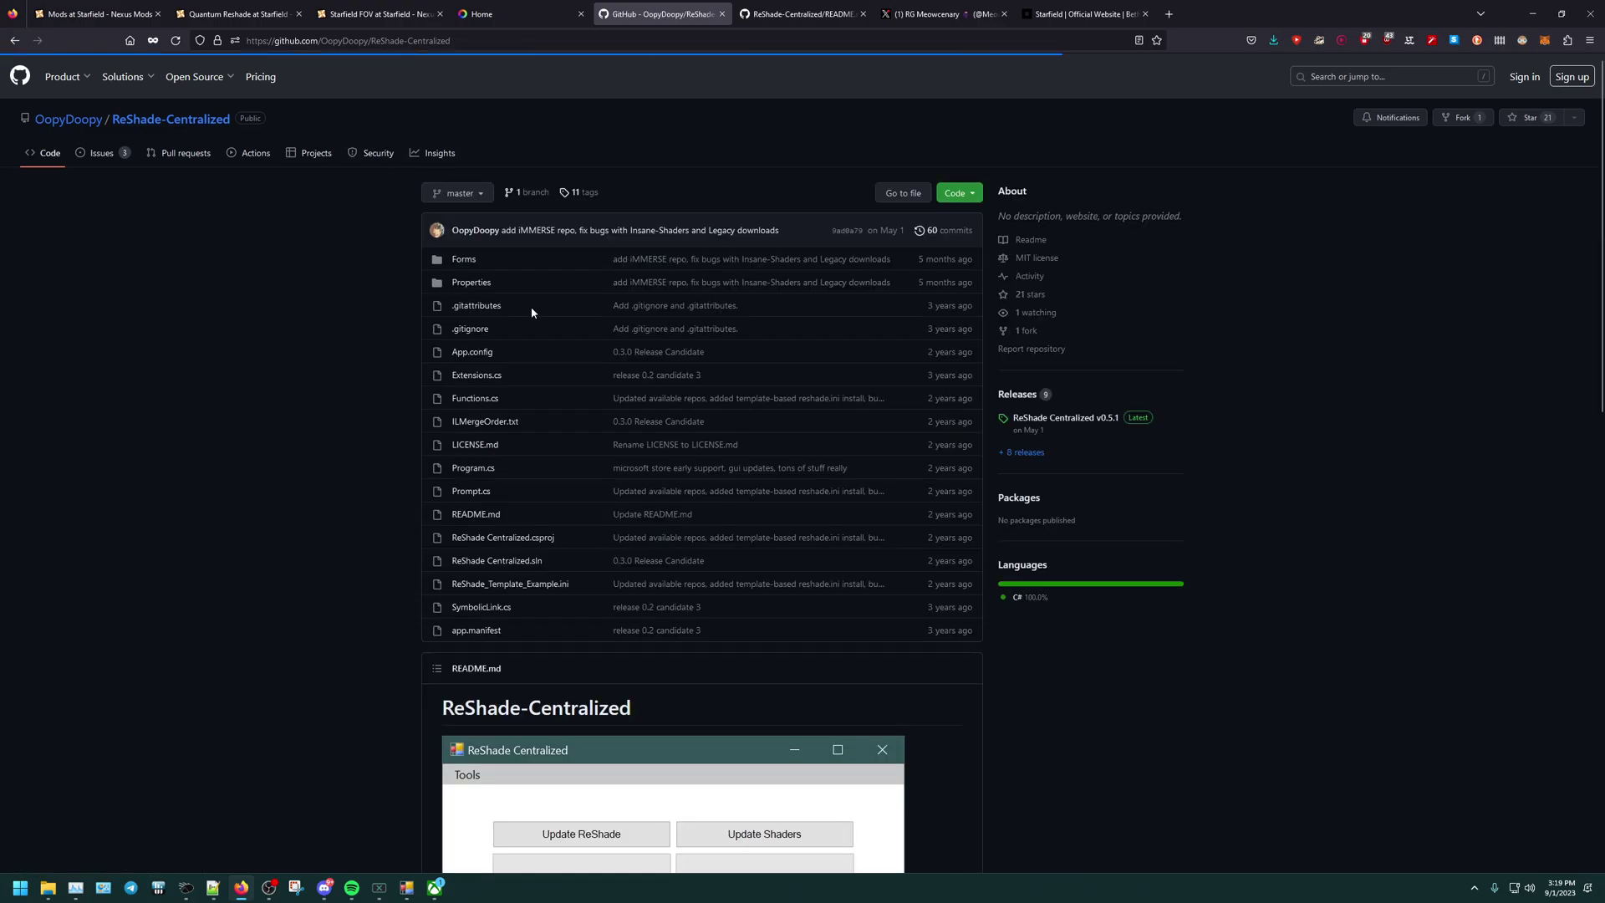
{"action": "scroll", "coordinate": [307, 469], "scroll_direction": "down", "scroll_amount": 3}
{"action": "scroll", "coordinate": [305, 470], "scroll_direction": "down", "scroll_amount": 1}
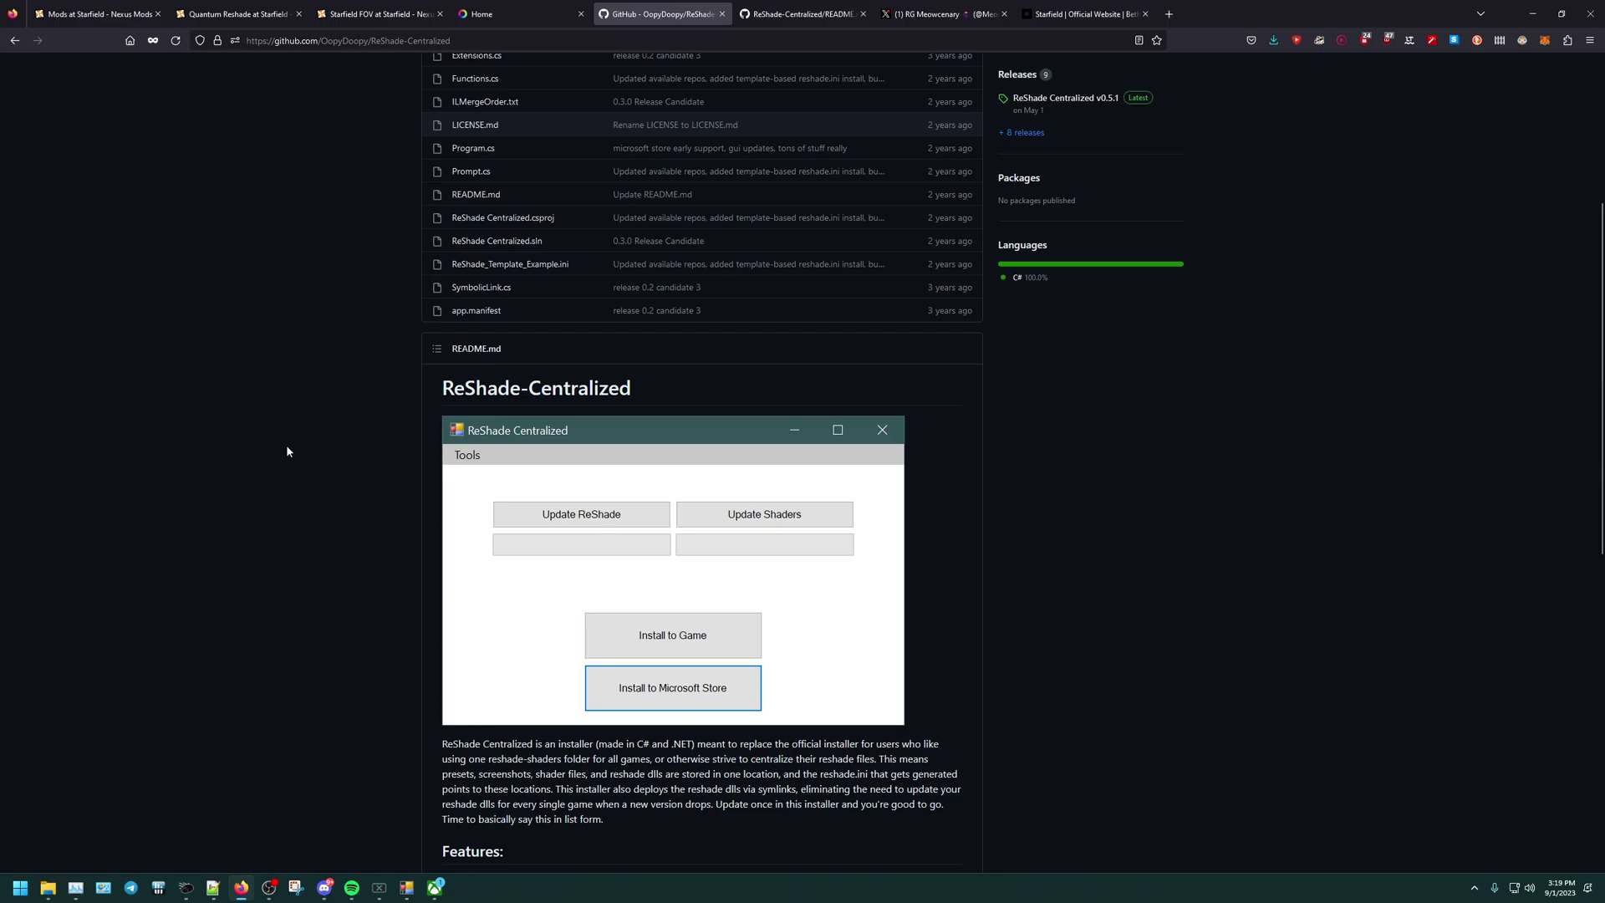
{"action": "scroll", "coordinate": [286, 452], "scroll_direction": "down", "scroll_amount": 3}
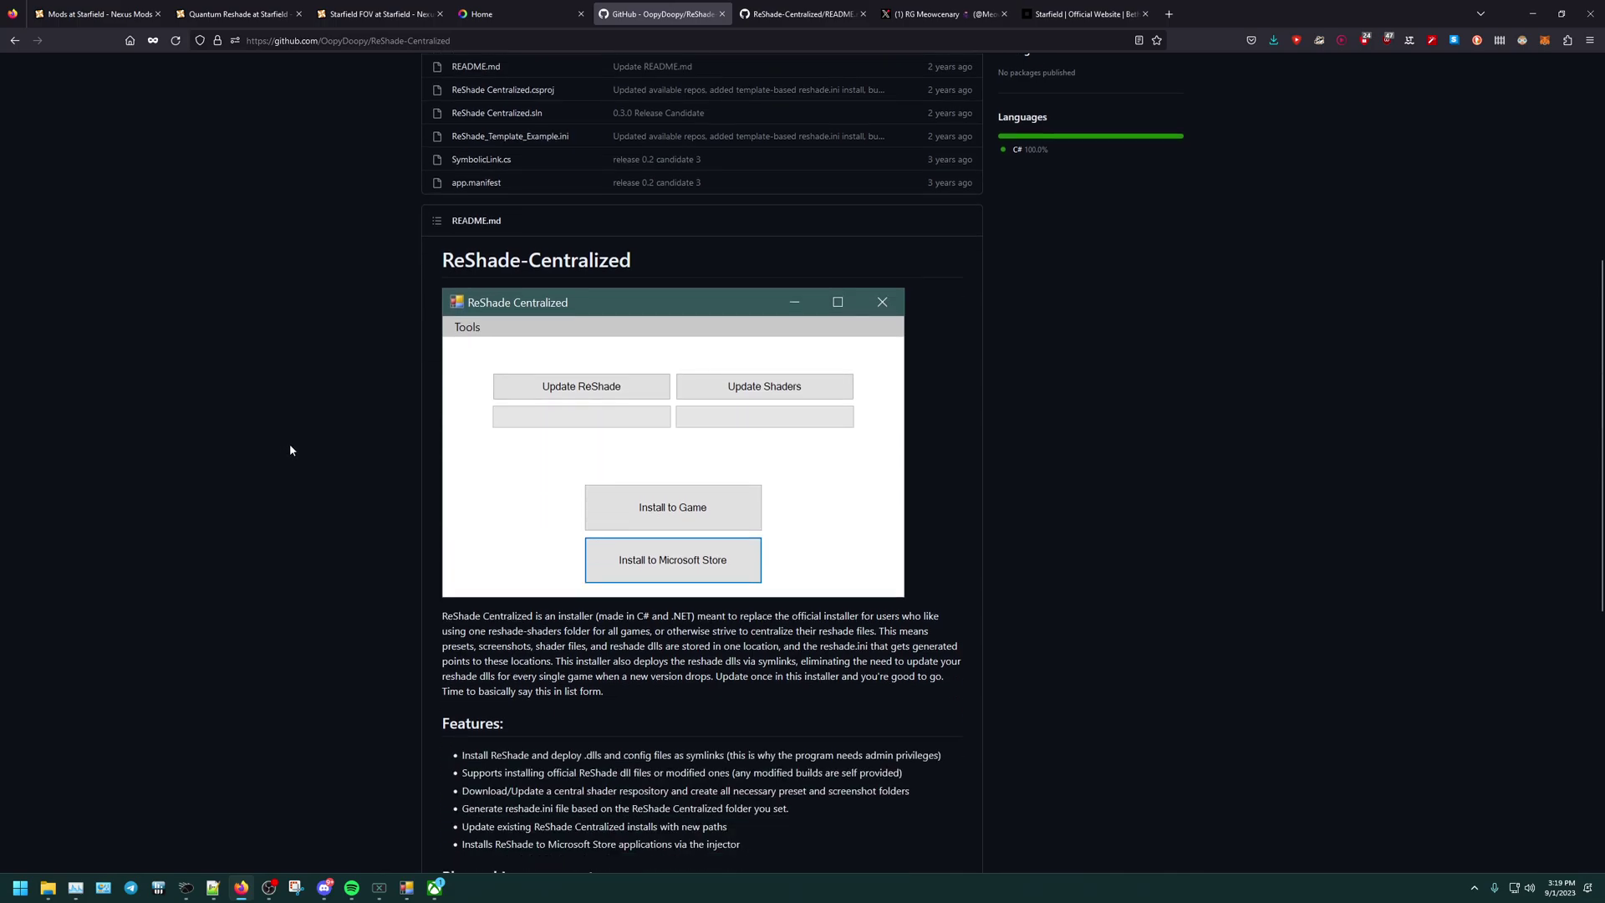
{"action": "scroll", "coordinate": [290, 450], "scroll_direction": "down", "scroll_amount": 3}
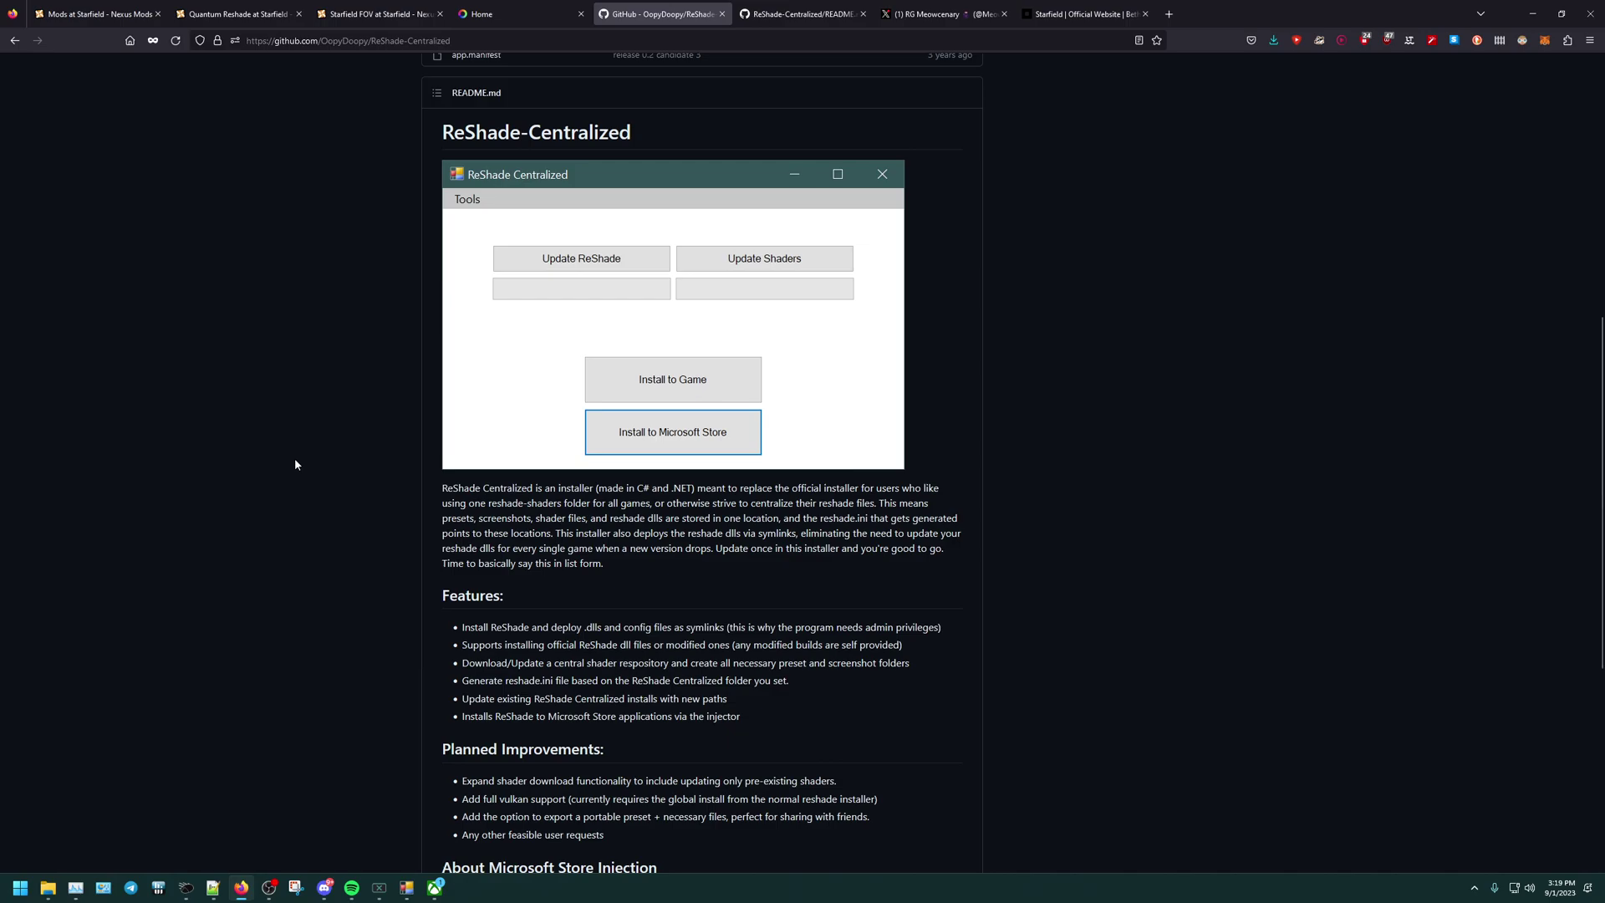
{"action": "scroll", "coordinate": [279, 479], "scroll_direction": "down", "scroll_amount": 4}
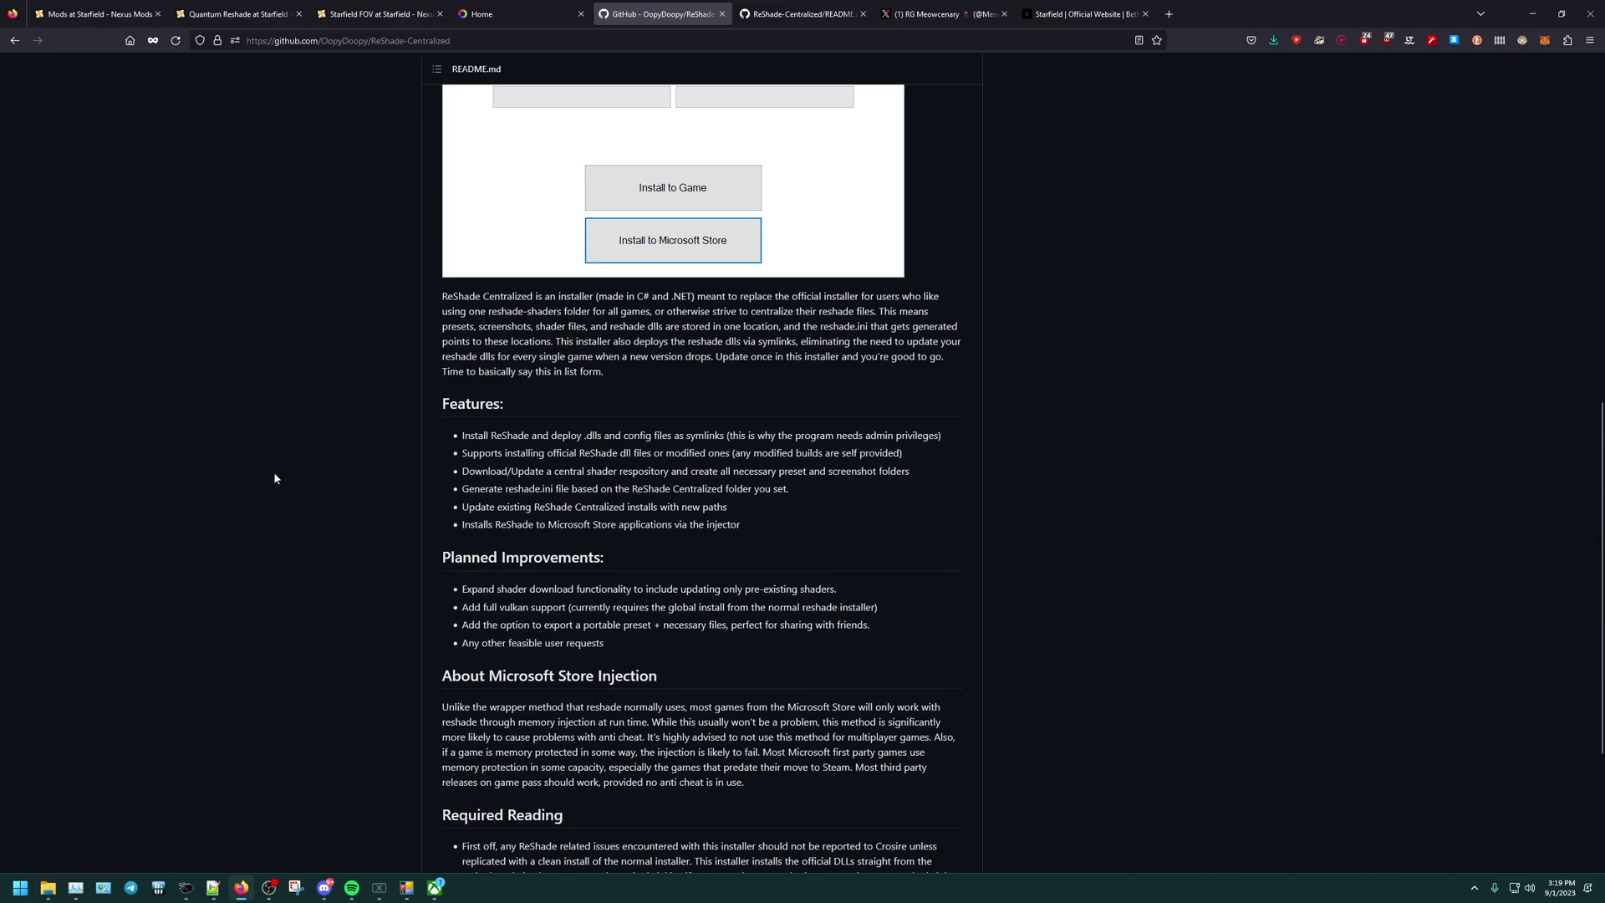
{"action": "scroll", "coordinate": [309, 461], "scroll_direction": "down", "scroll_amount": 3}
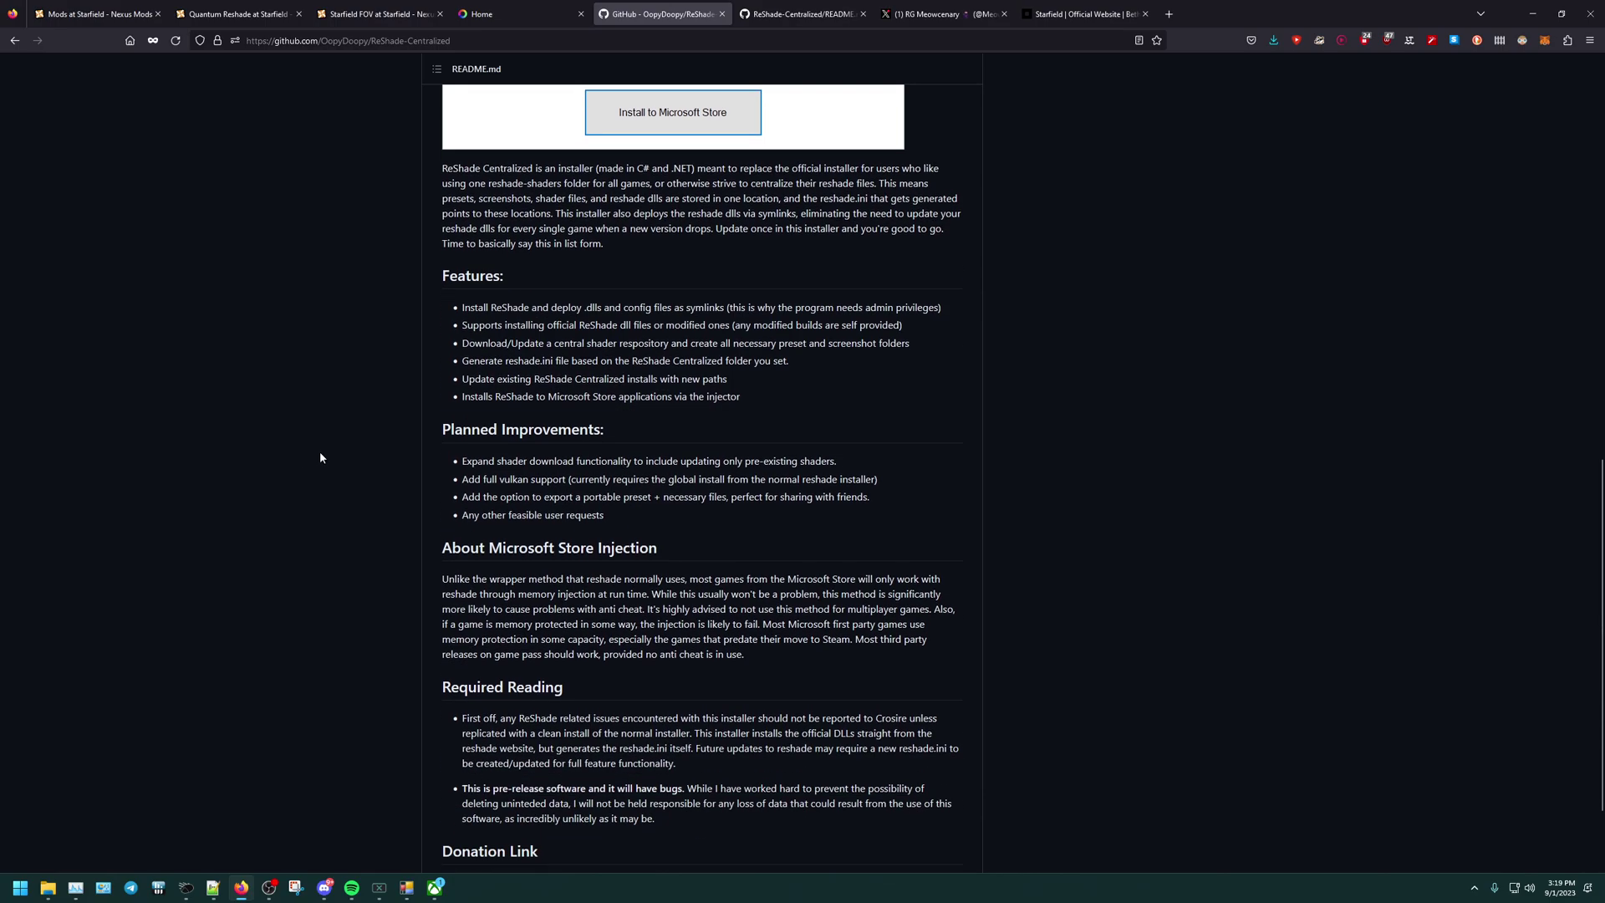
{"action": "scroll", "coordinate": [359, 459], "scroll_direction": "down", "scroll_amount": 3}
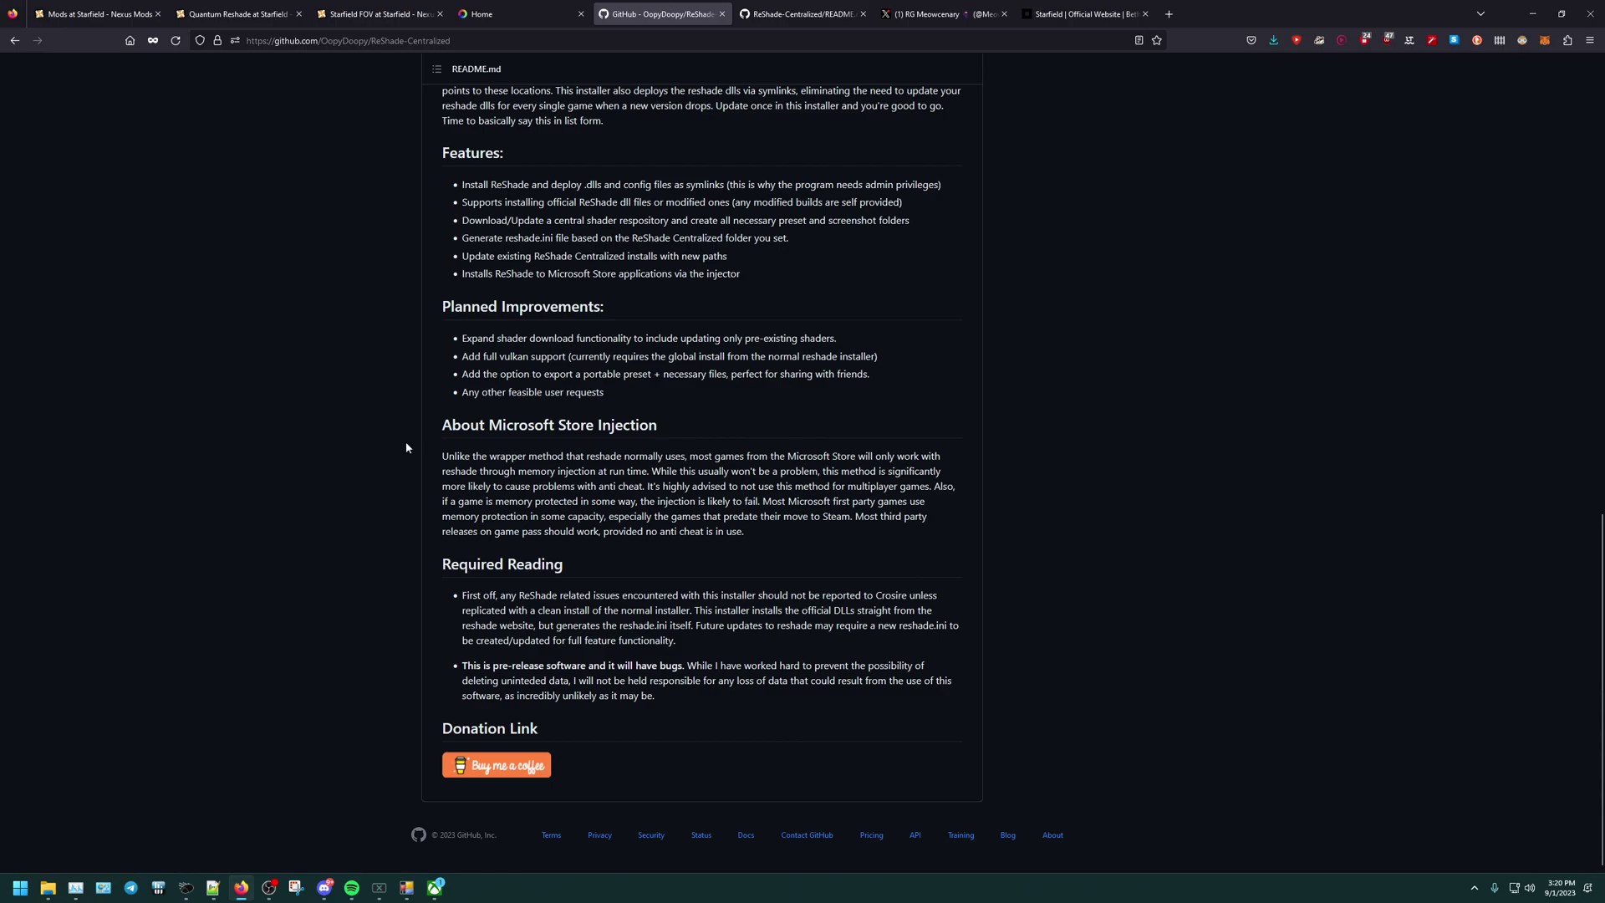
{"action": "scroll", "coordinate": [411, 447], "scroll_direction": "up", "scroll_amount": 15}
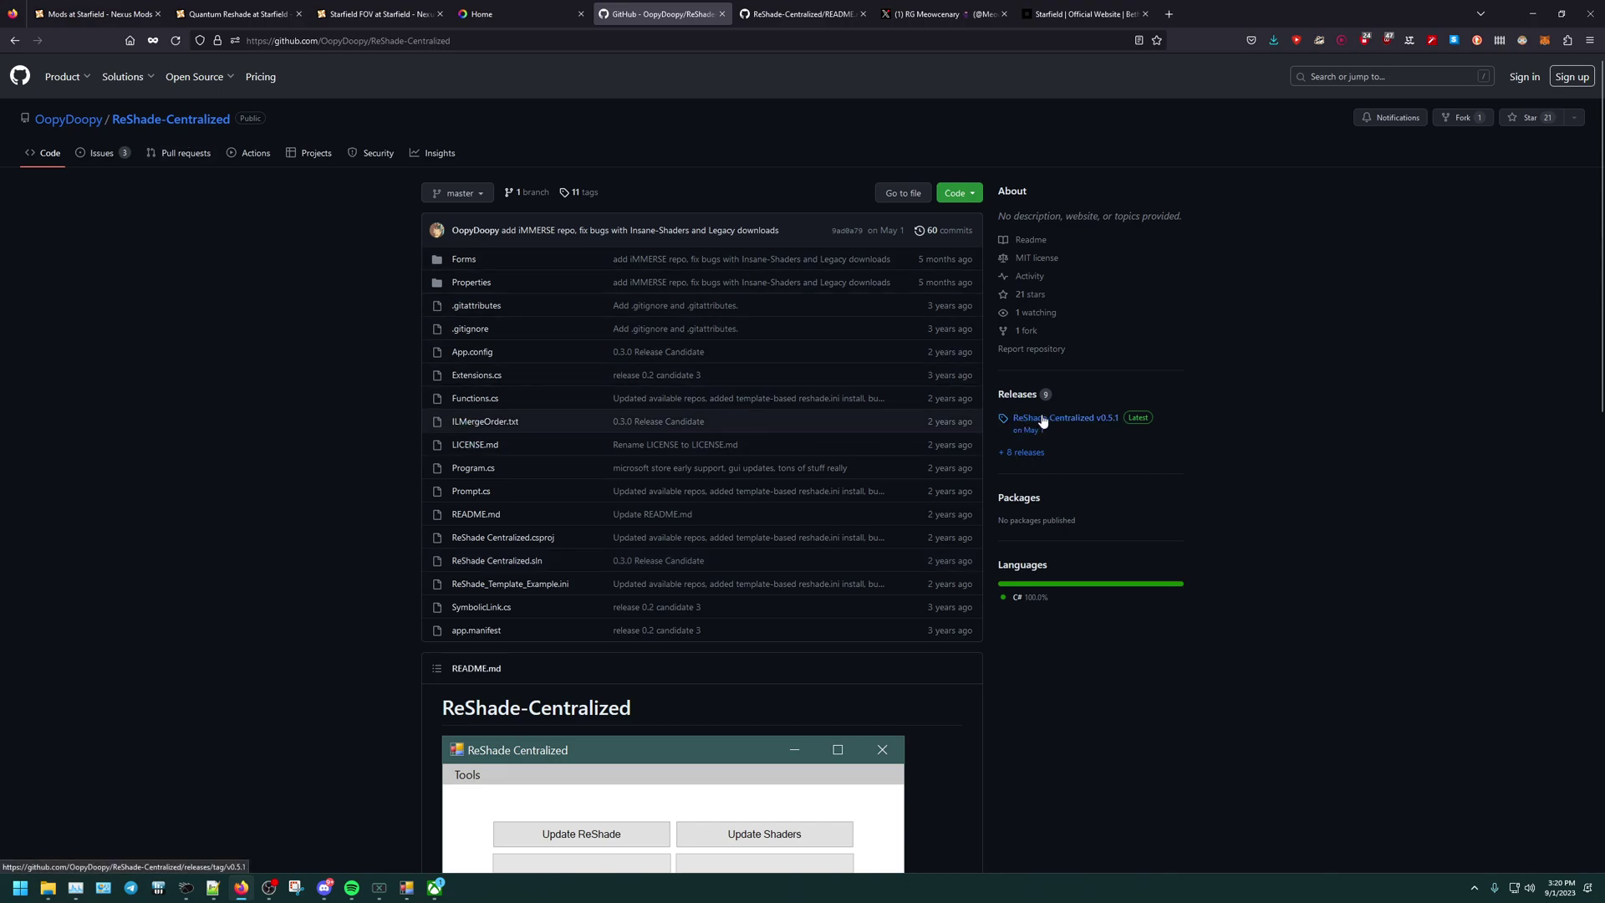
Read the About Microsoft Store Injection section in the already open README.md page of ReShade-Centralized.
{"action": "left_click", "coordinate": [804, 15]}
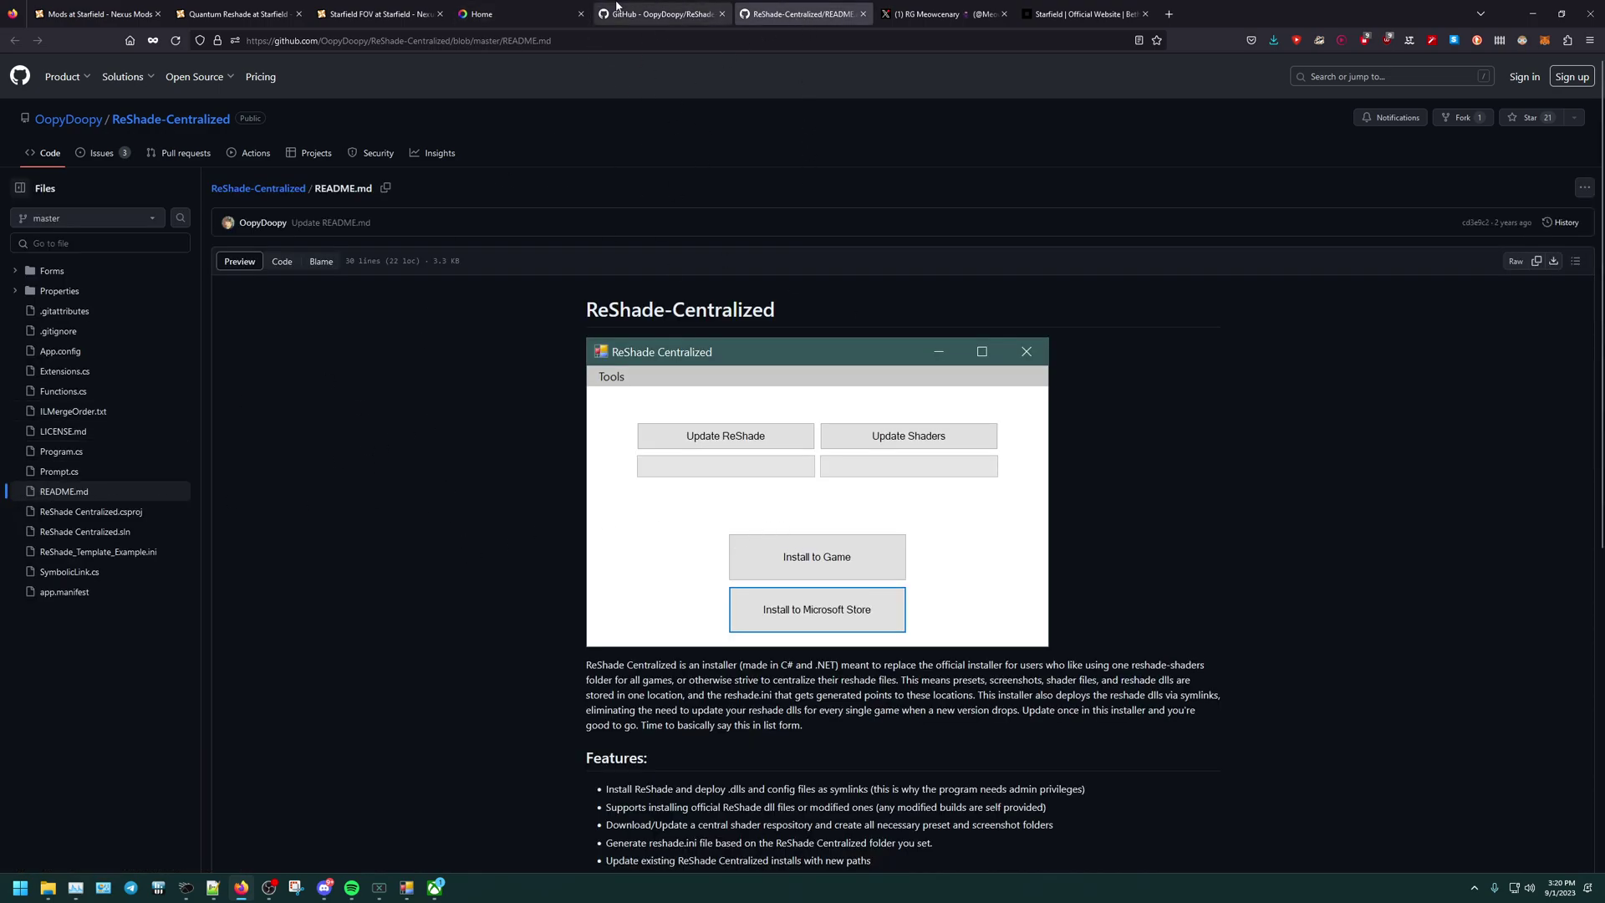
{"action": "scroll", "coordinate": [558, 553], "scroll_direction": "down", "scroll_amount": 5}
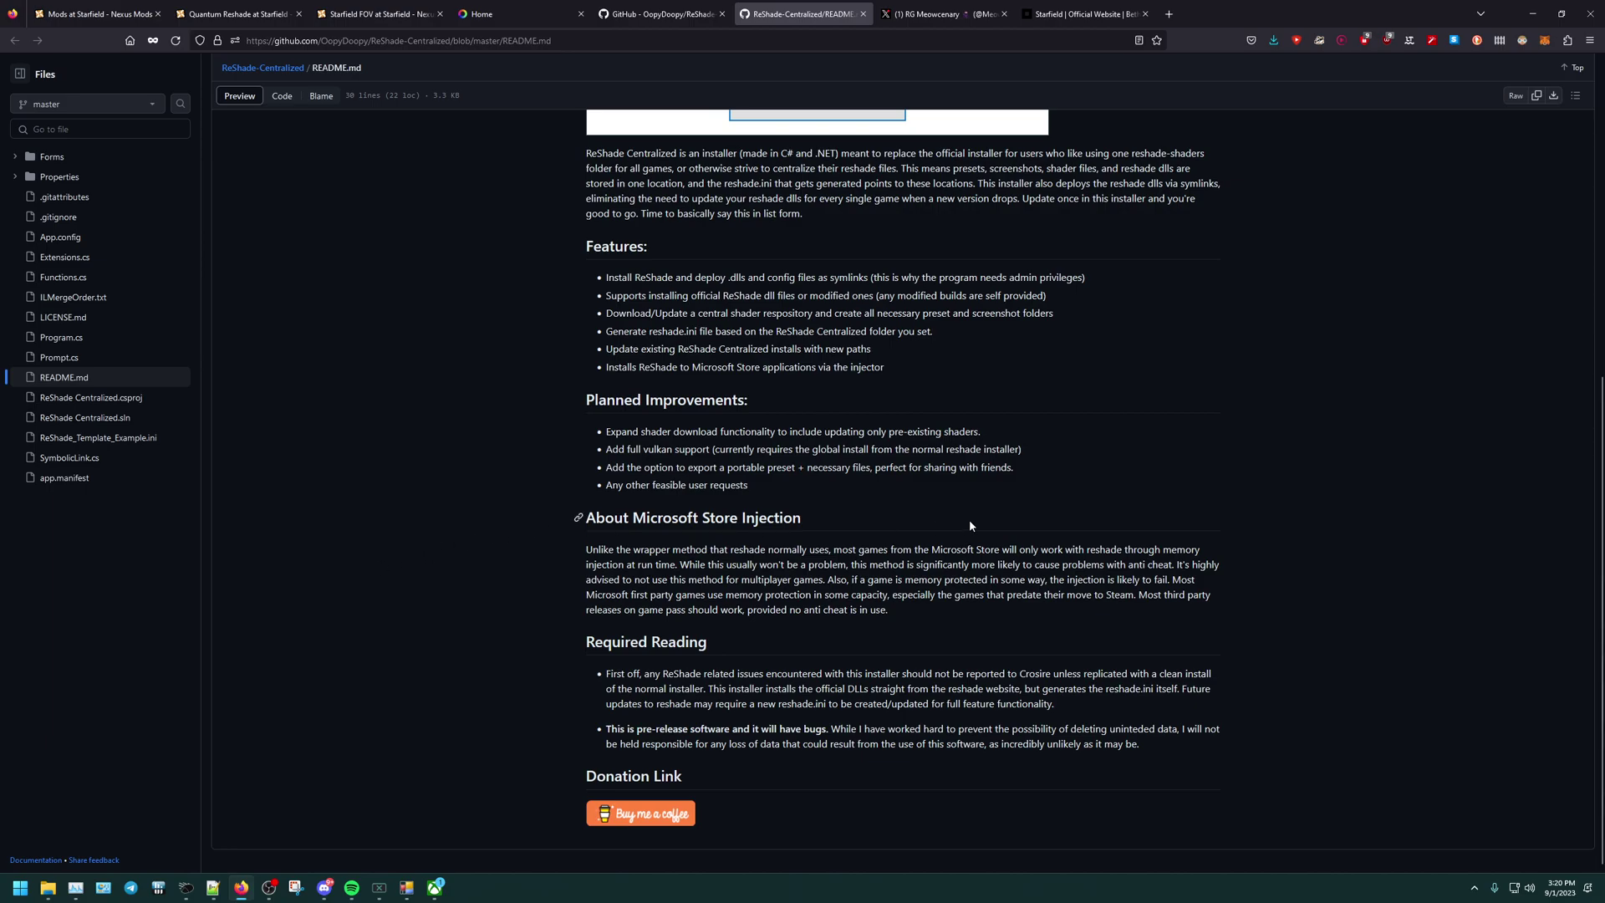
Return to the ReShade-Centralized repository and open its v0.5.1 release page to locate ReShade.Centralized.v0.5.1.zip among the assets.
{"action": "left_click", "coordinate": [660, 14]}
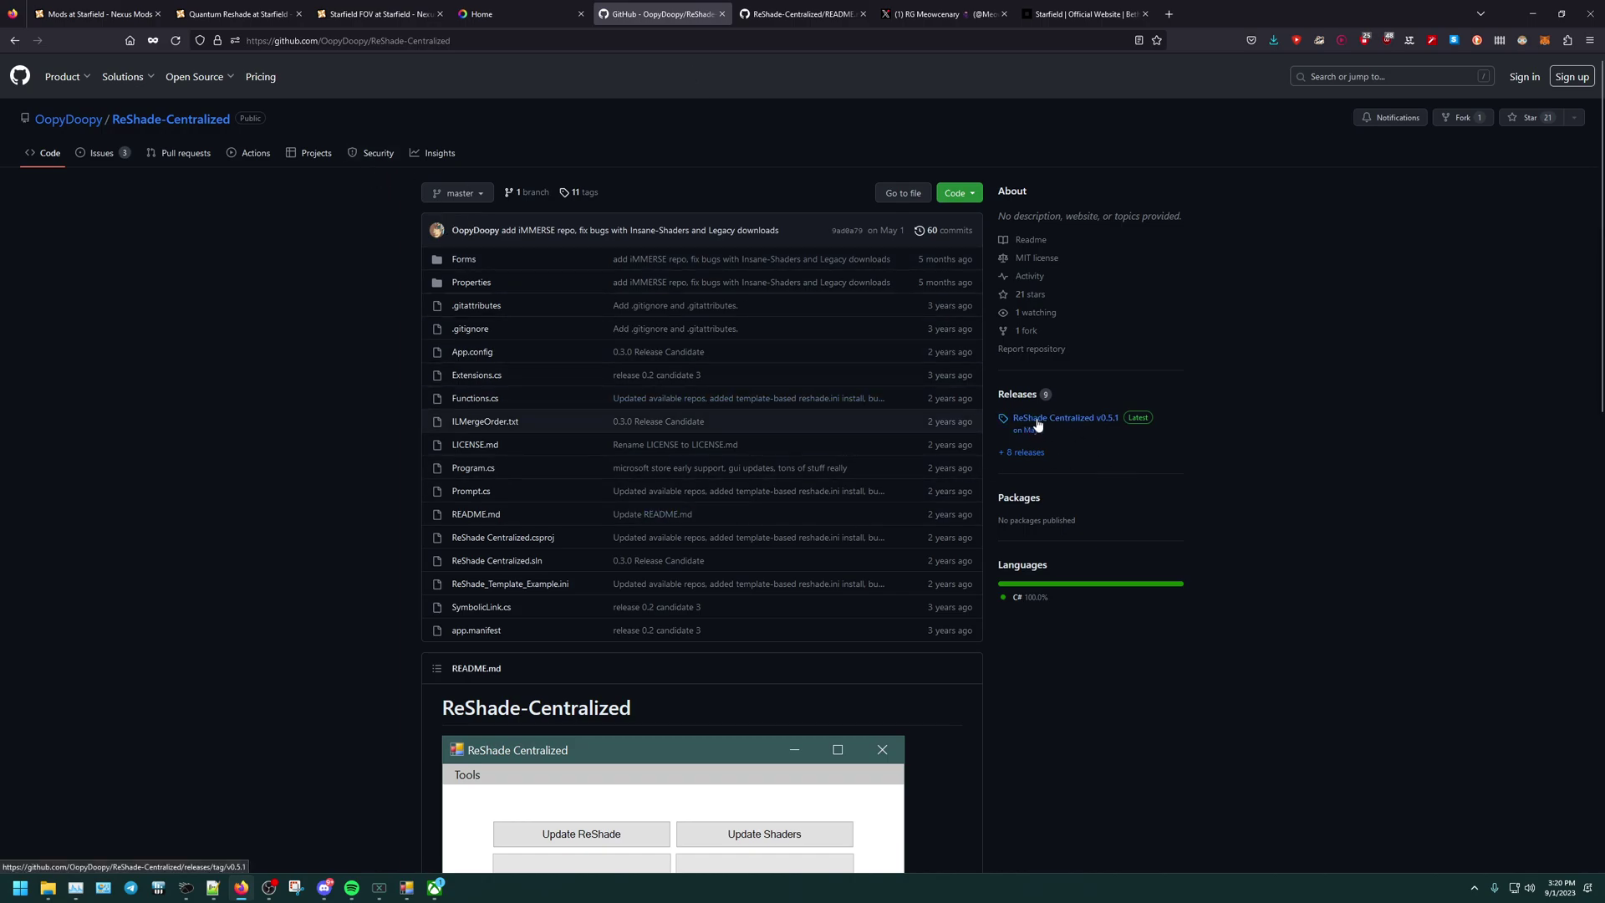
{"action": "left_click", "coordinate": [1038, 425]}
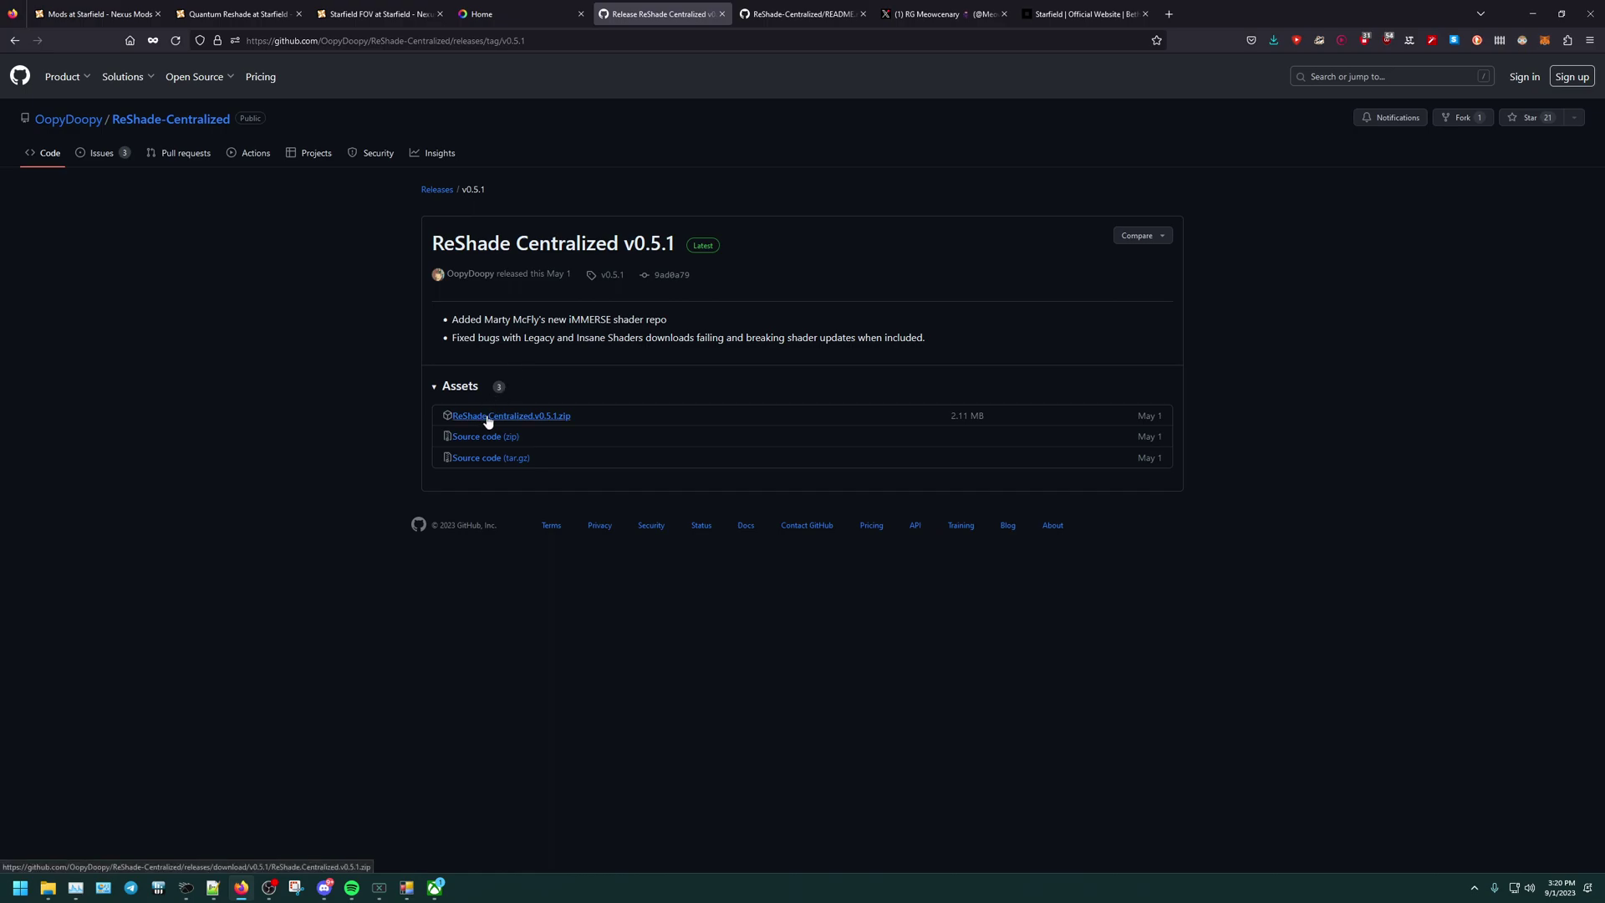
{"action": "right_click", "coordinate": [532, 417]}
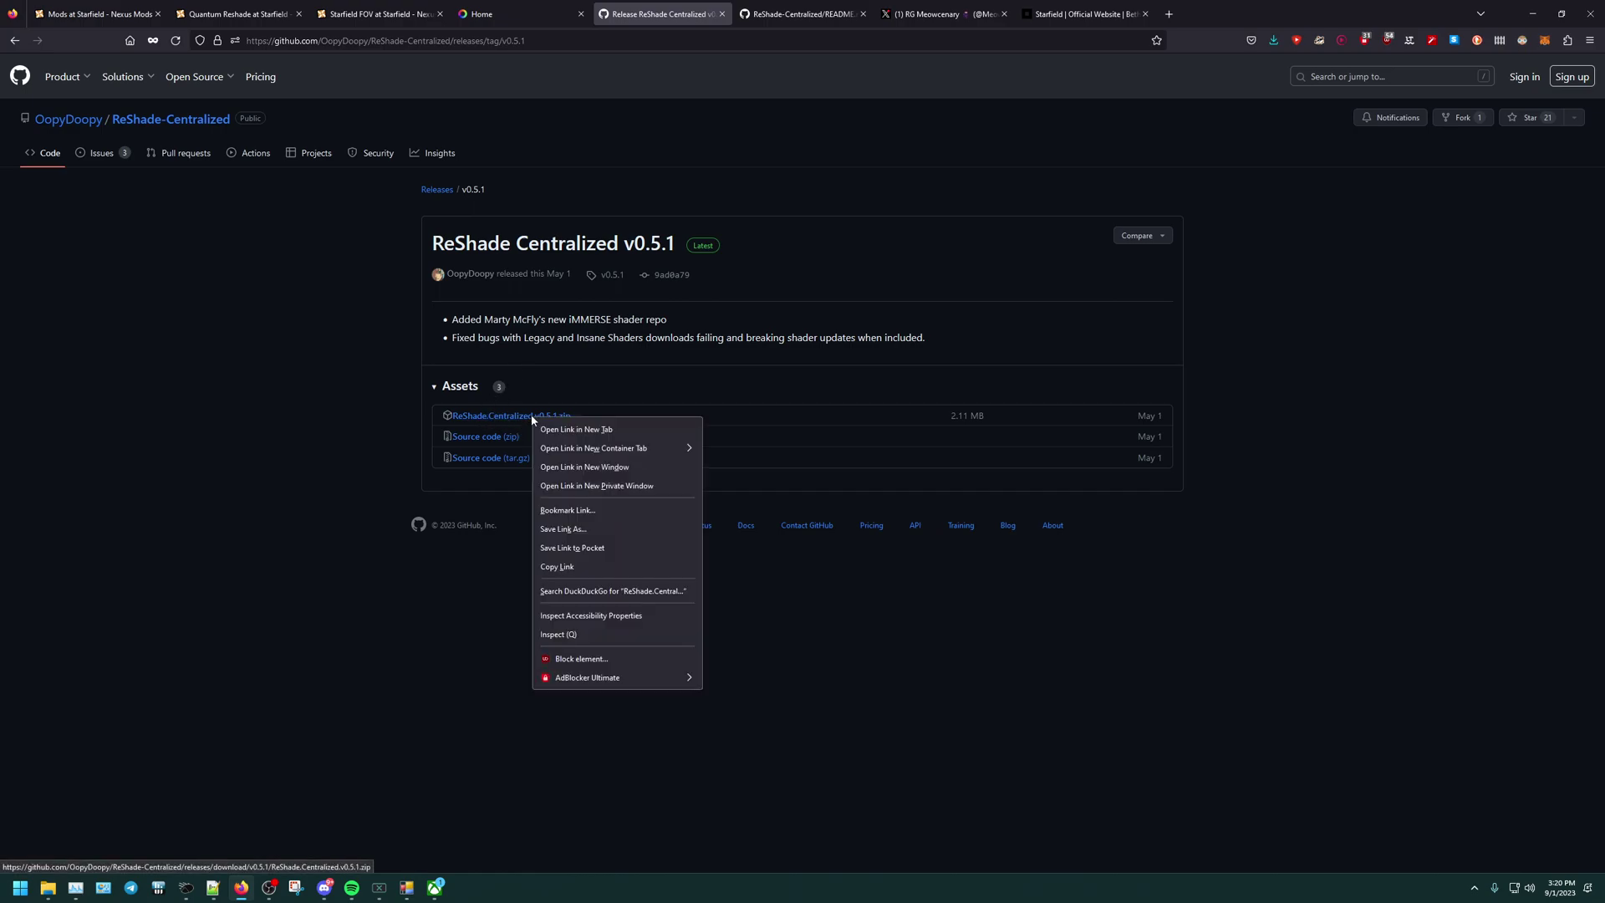
{"action": "left_click", "coordinate": [405, 441]}
Check the browser's full download history for the ReShade Centralized archive and close the list.
{"action": "left_click", "coordinate": [1274, 40]}
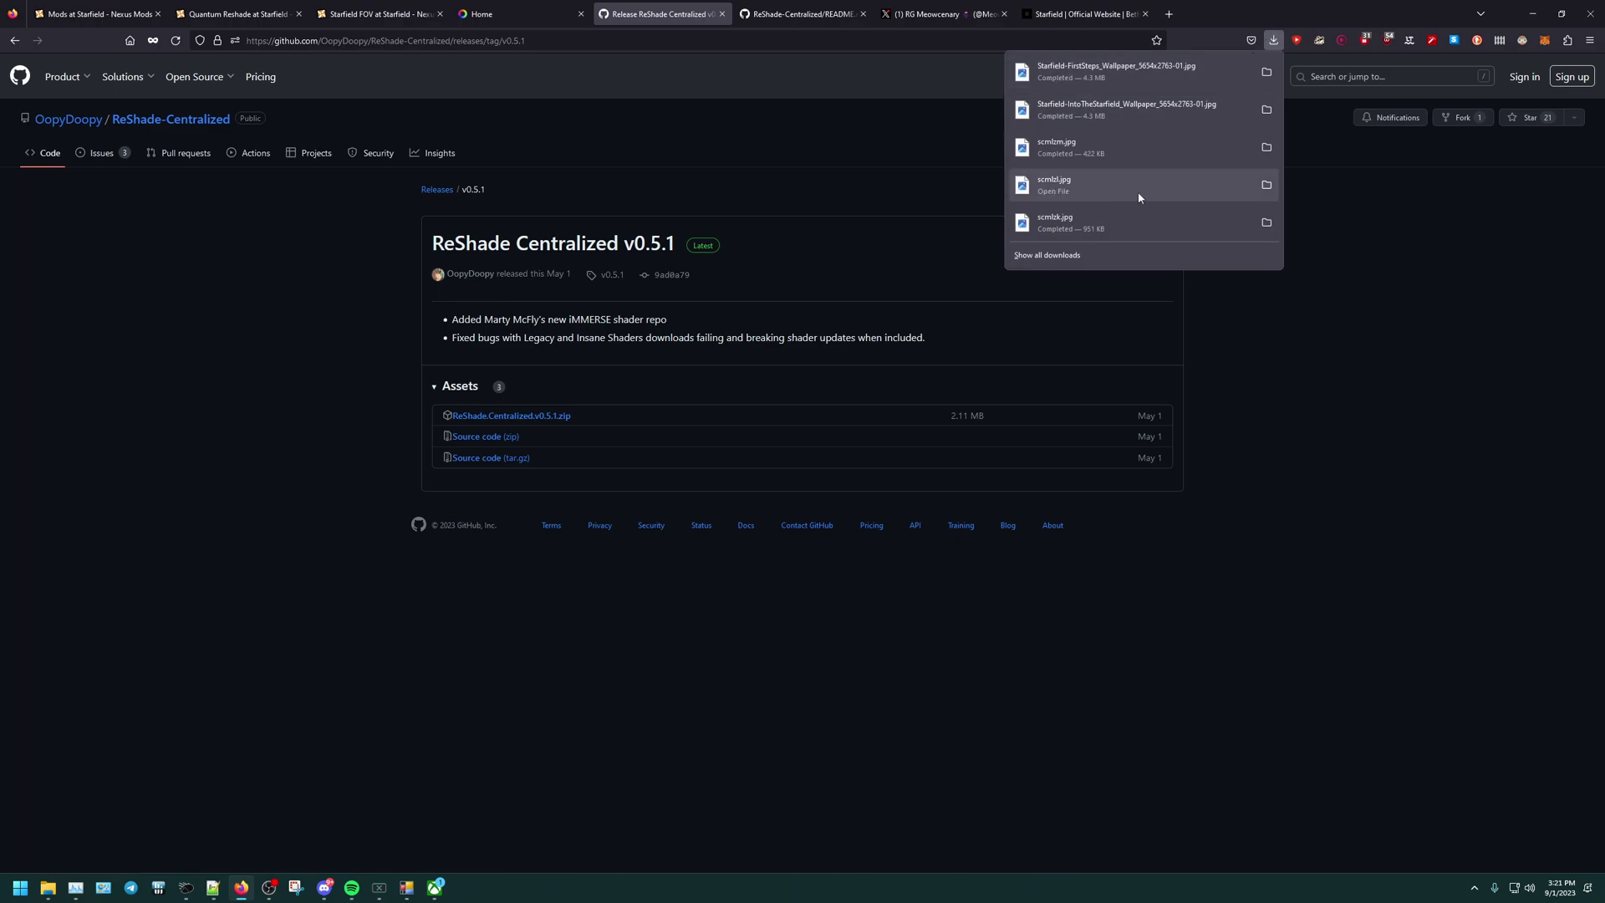
{"action": "left_click", "coordinate": [1047, 255]}
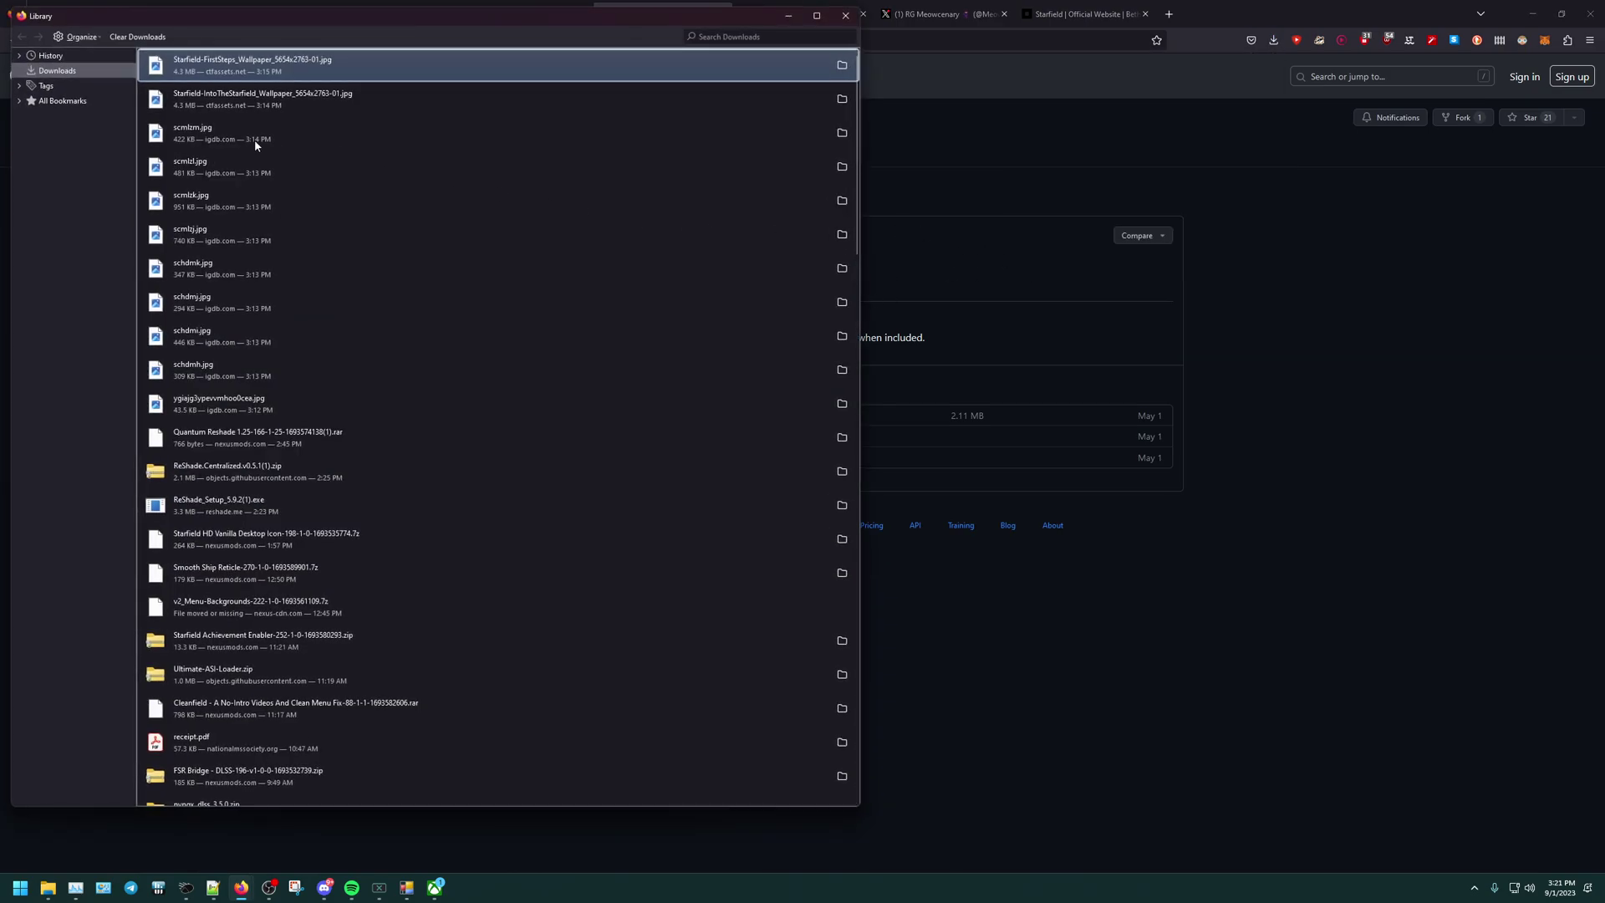
{"action": "left_click", "coordinate": [845, 15]}
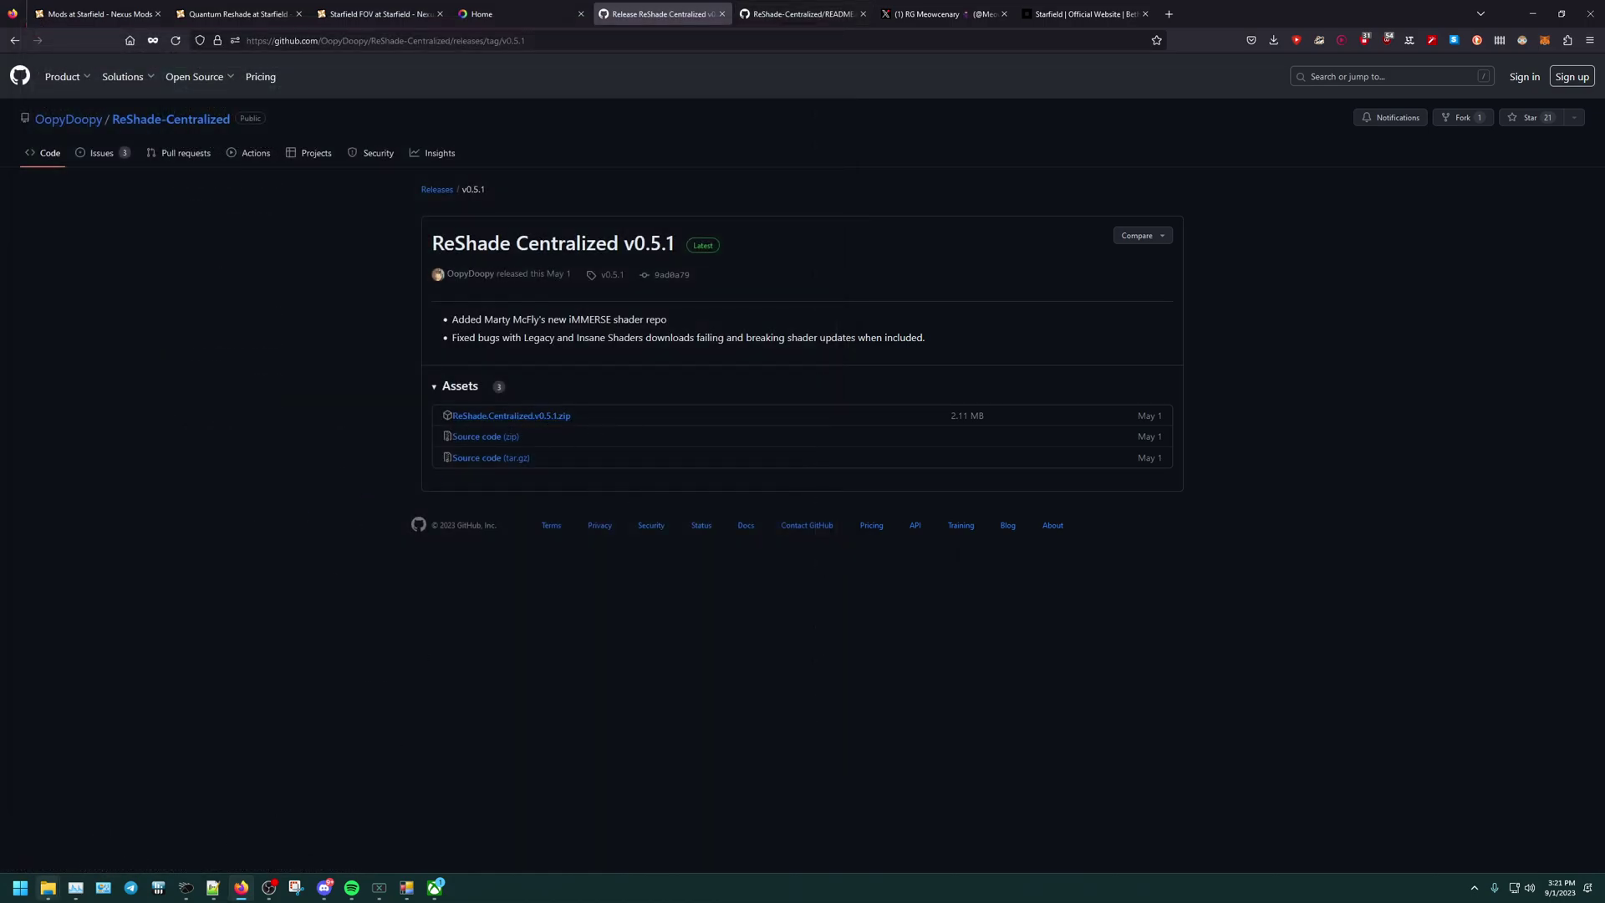
Switch to the Downloads folder in File Explorer and start extracting the ReShade.Centralized.v0.5.1(1) archive.
{"action": "mouse_move", "coordinate": [51, 897]}
{"action": "left_click", "coordinate": [296, 824]}
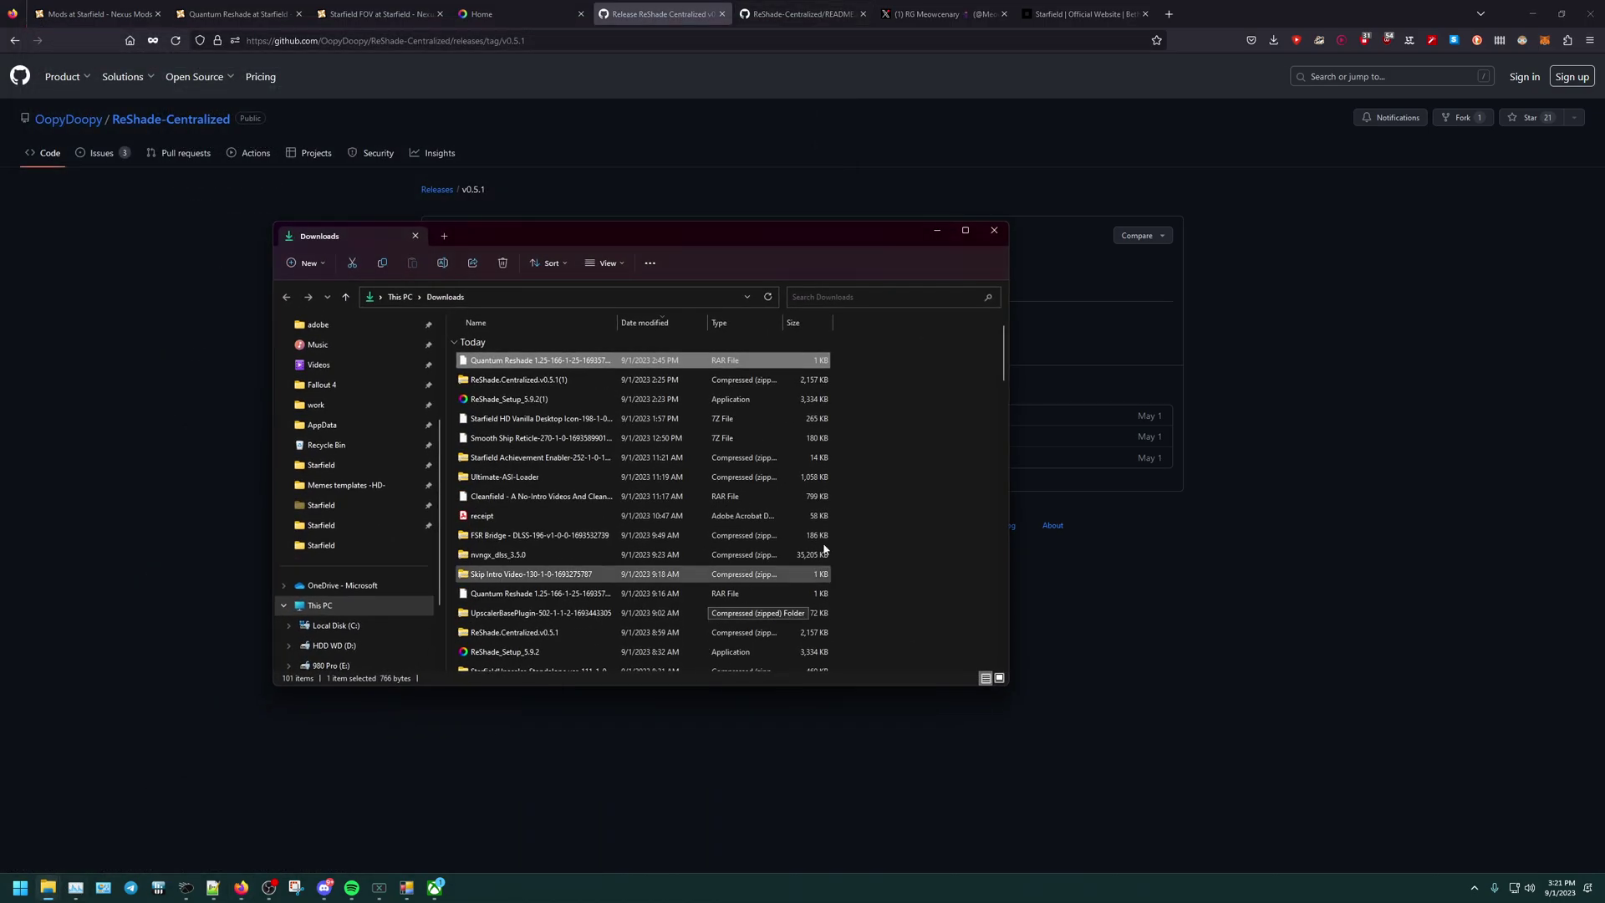
{"action": "right_click", "coordinate": [516, 385]}
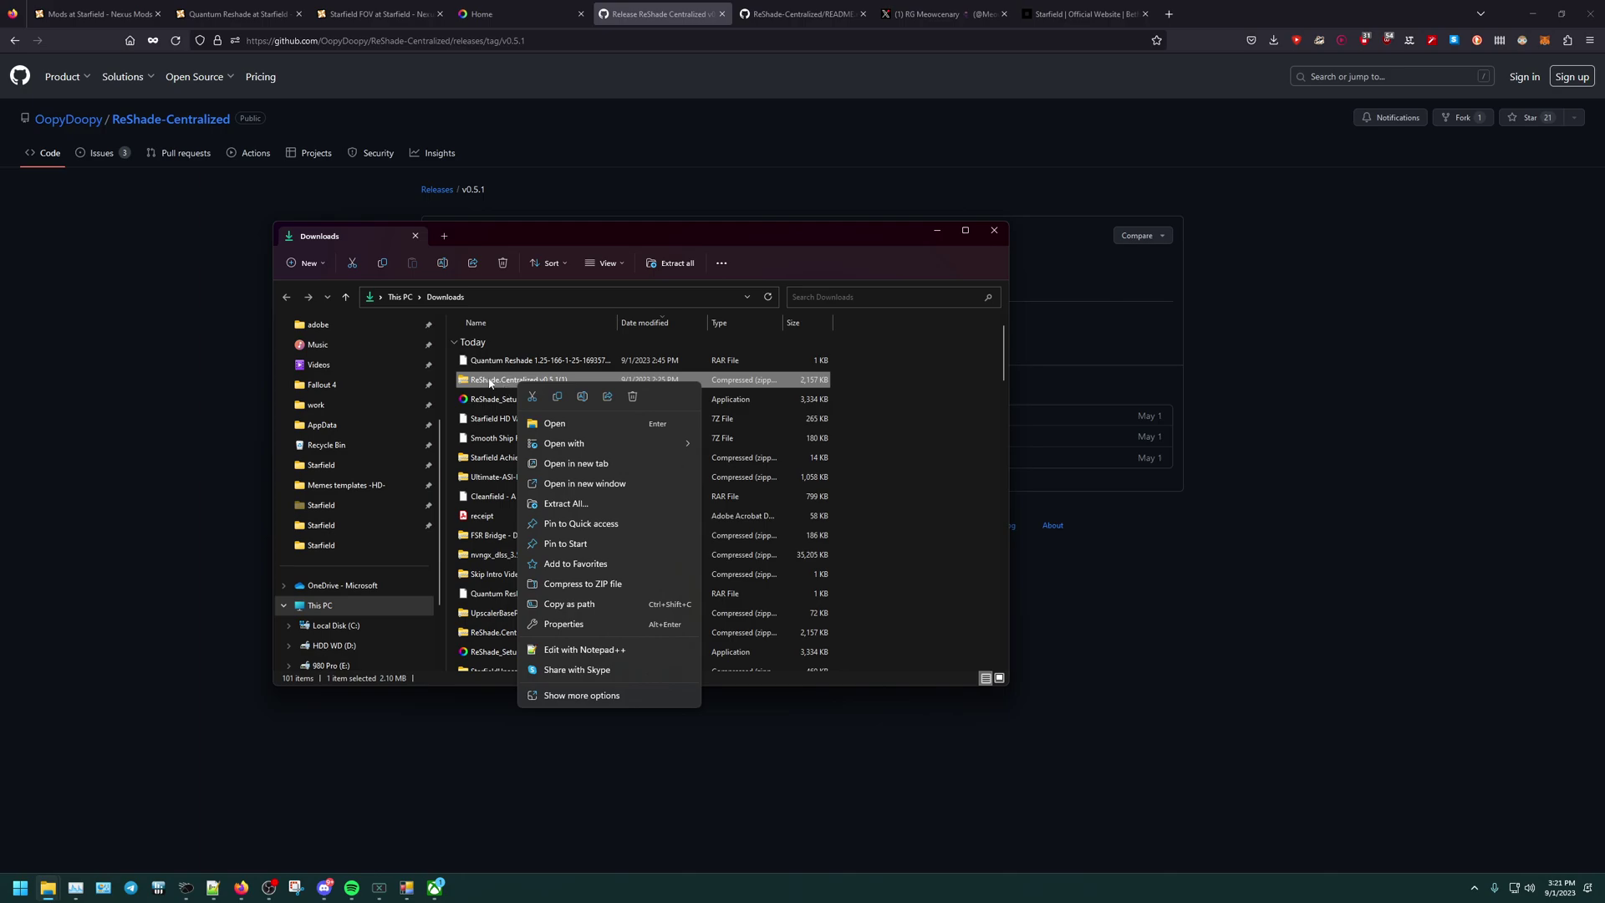
{"action": "left_click", "coordinate": [565, 504]}
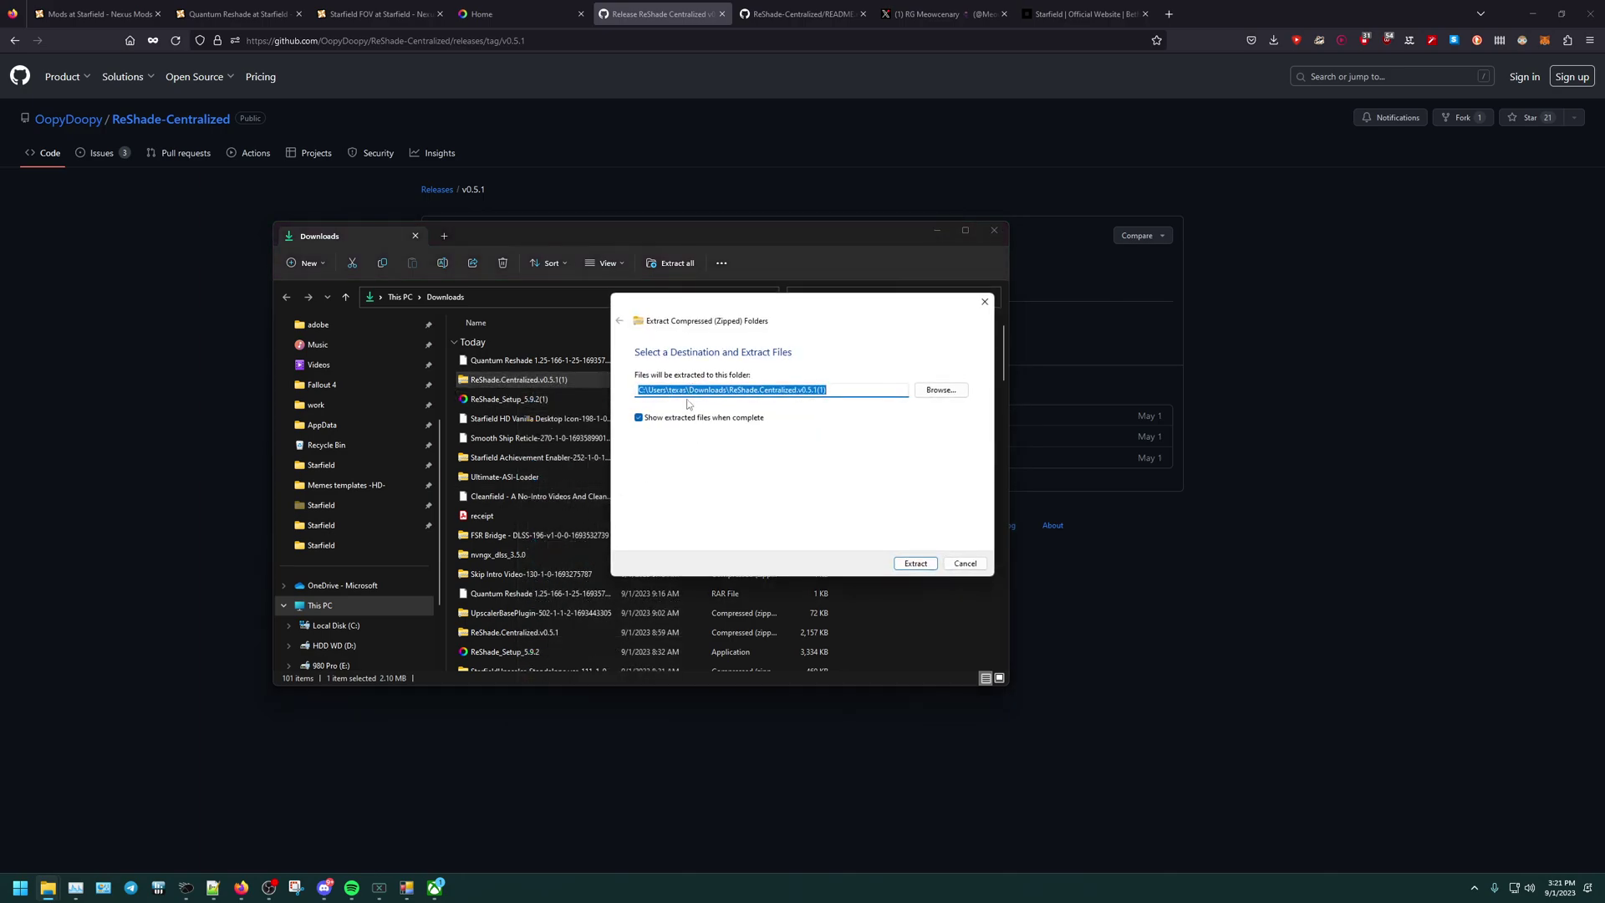
Browse for an extraction destination in the Gaming folder on the F: drive and locate its reshade folder.
{"action": "left_click", "coordinate": [933, 393]}
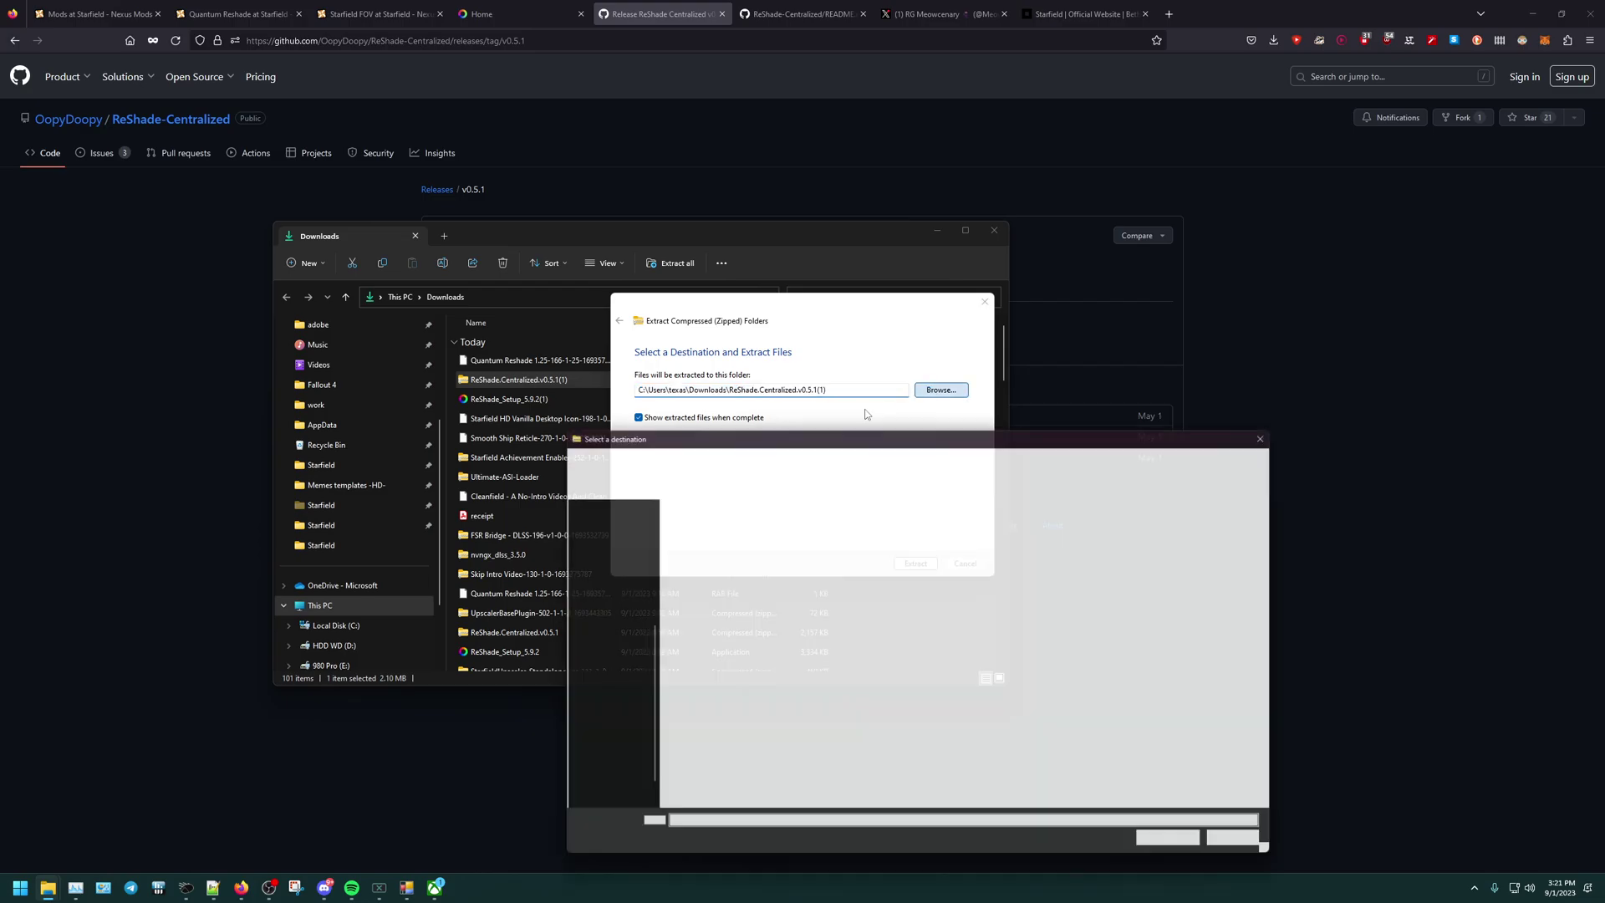
{"action": "left_click", "coordinate": [770, 455]}
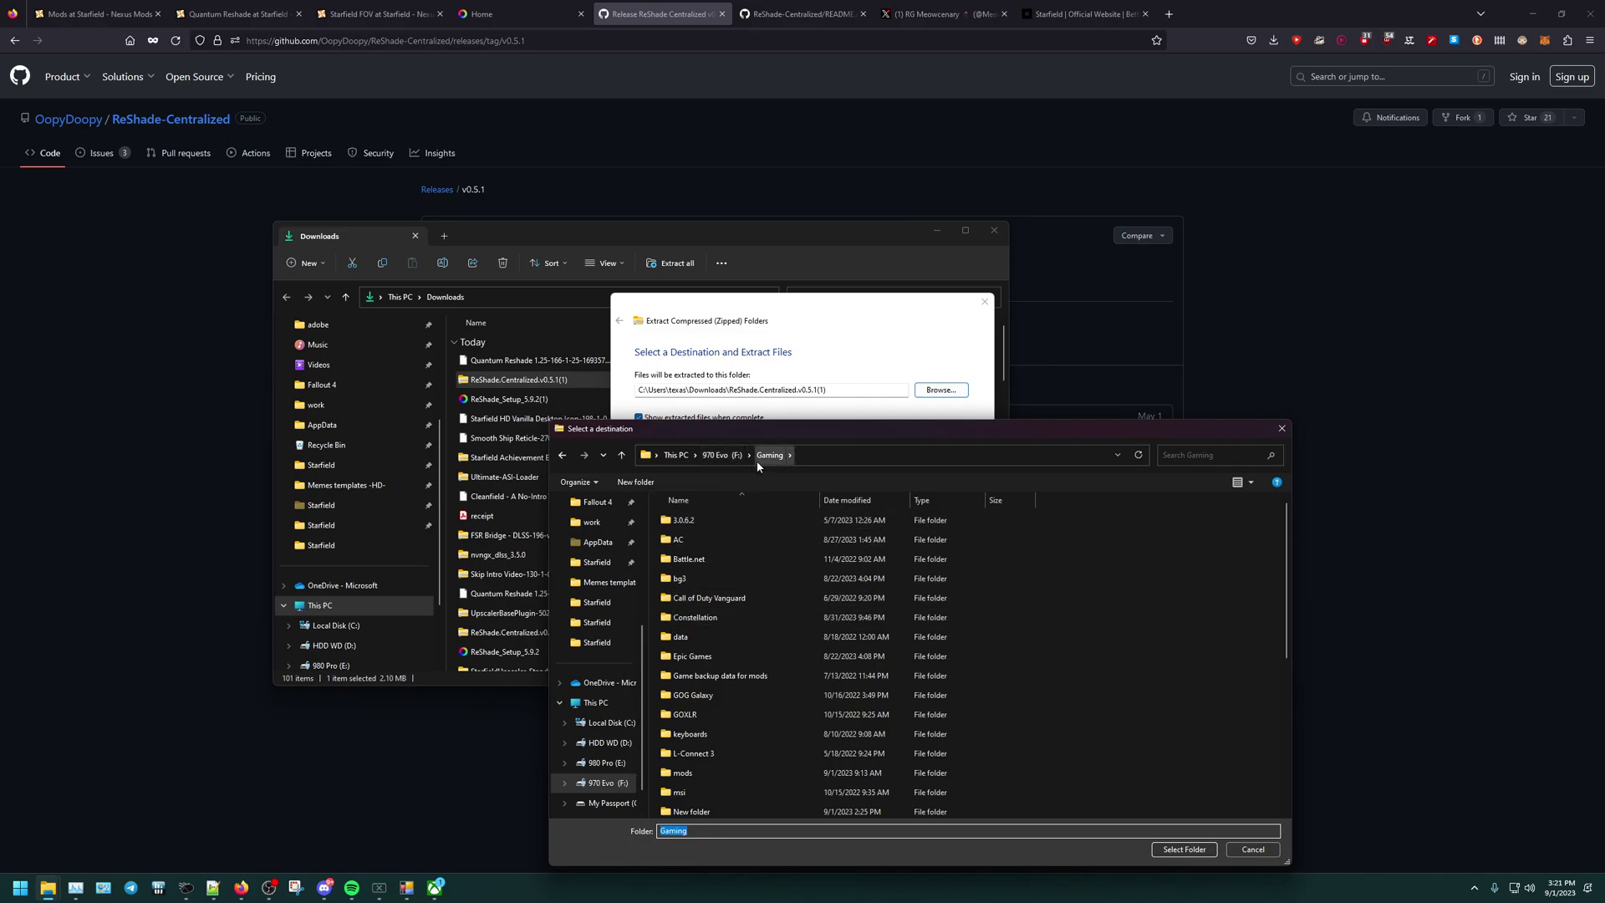
{"action": "scroll", "coordinate": [720, 568], "scroll_direction": "down", "scroll_amount": 5}
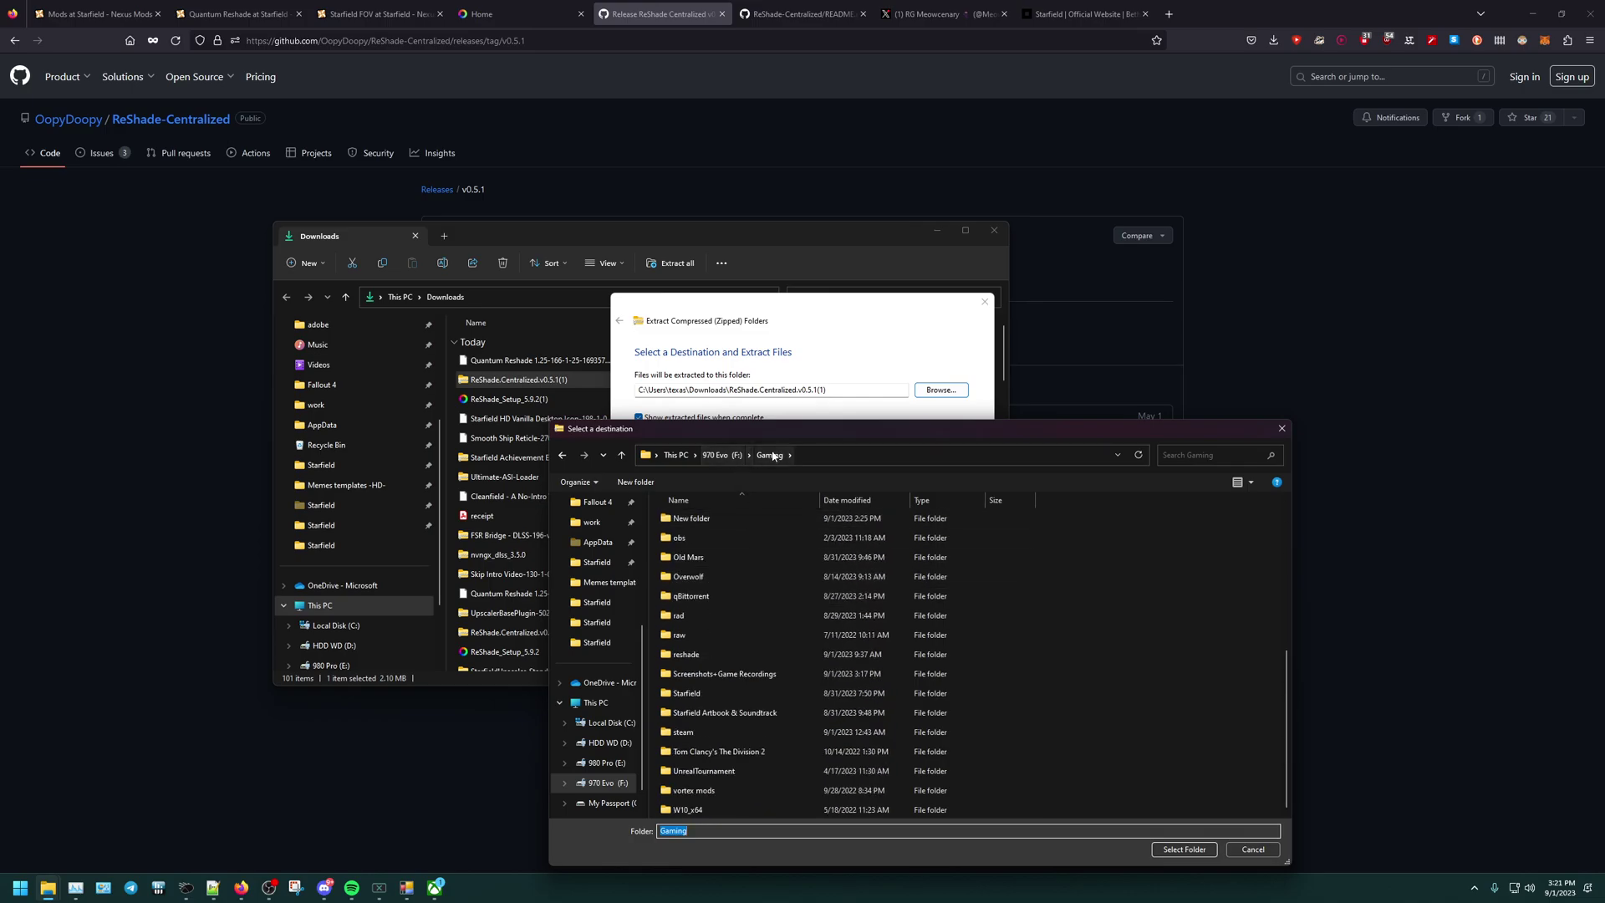
{"action": "left_click", "coordinate": [642, 457]}
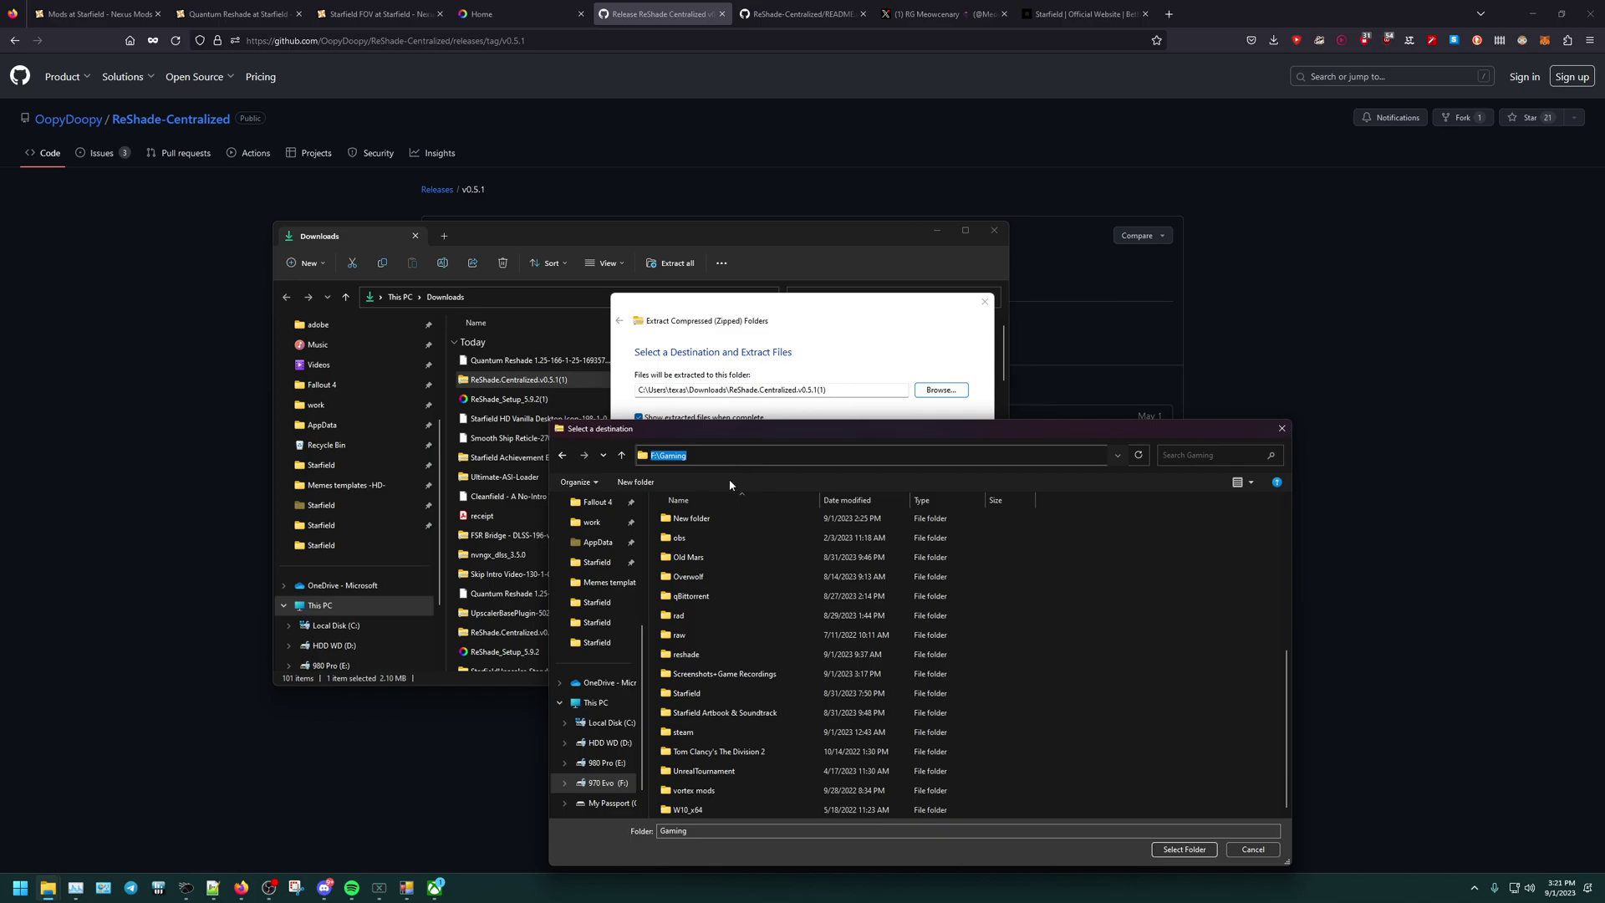
{"action": "left_click", "coordinate": [693, 658]}
{"action": "left_click", "coordinate": [1061, 662]}
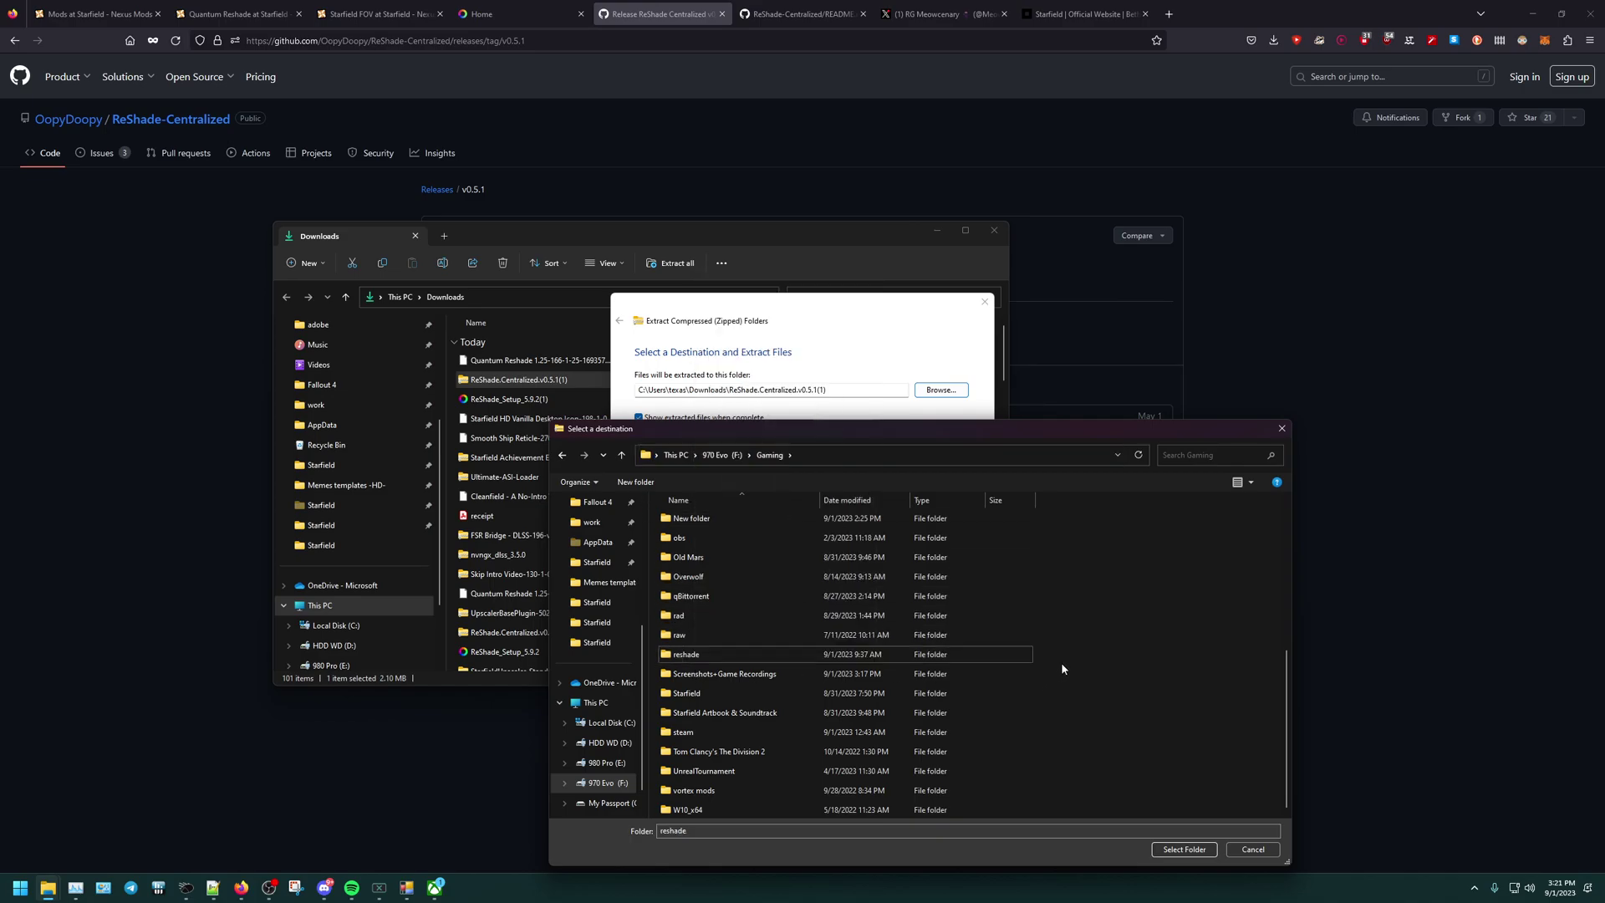
Try to create a new folder named reshade inside Gaming, declining to merge it with the existing folder.
{"action": "right_click", "coordinate": [1041, 662]}
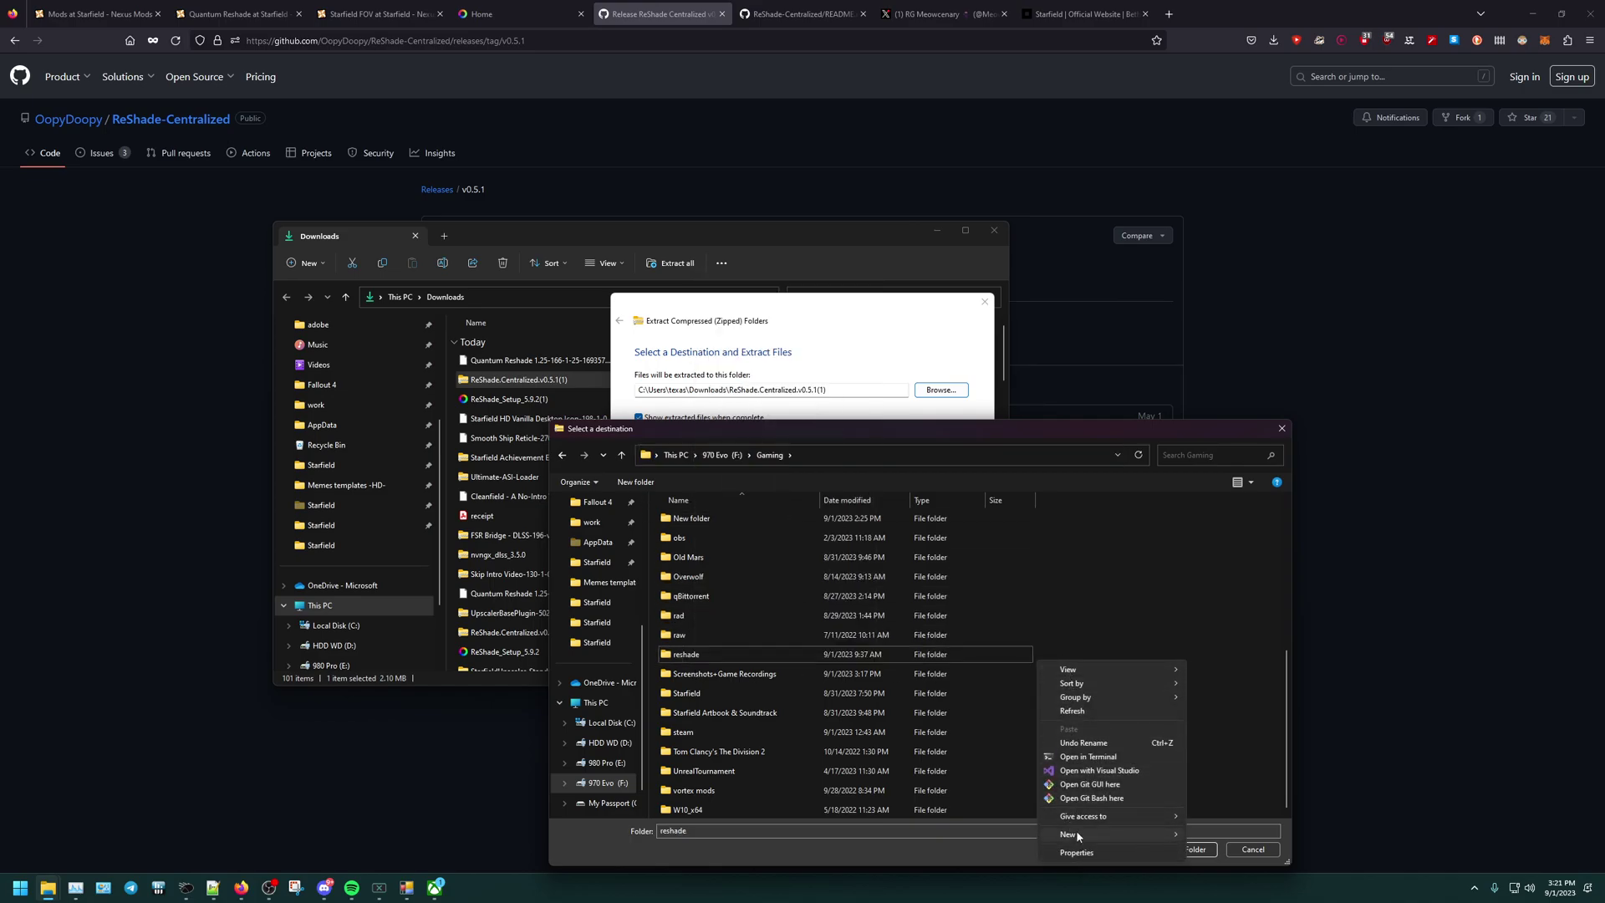
{"action": "mouse_move", "coordinate": [1076, 833]}
{"action": "left_click", "coordinate": [1214, 691]}
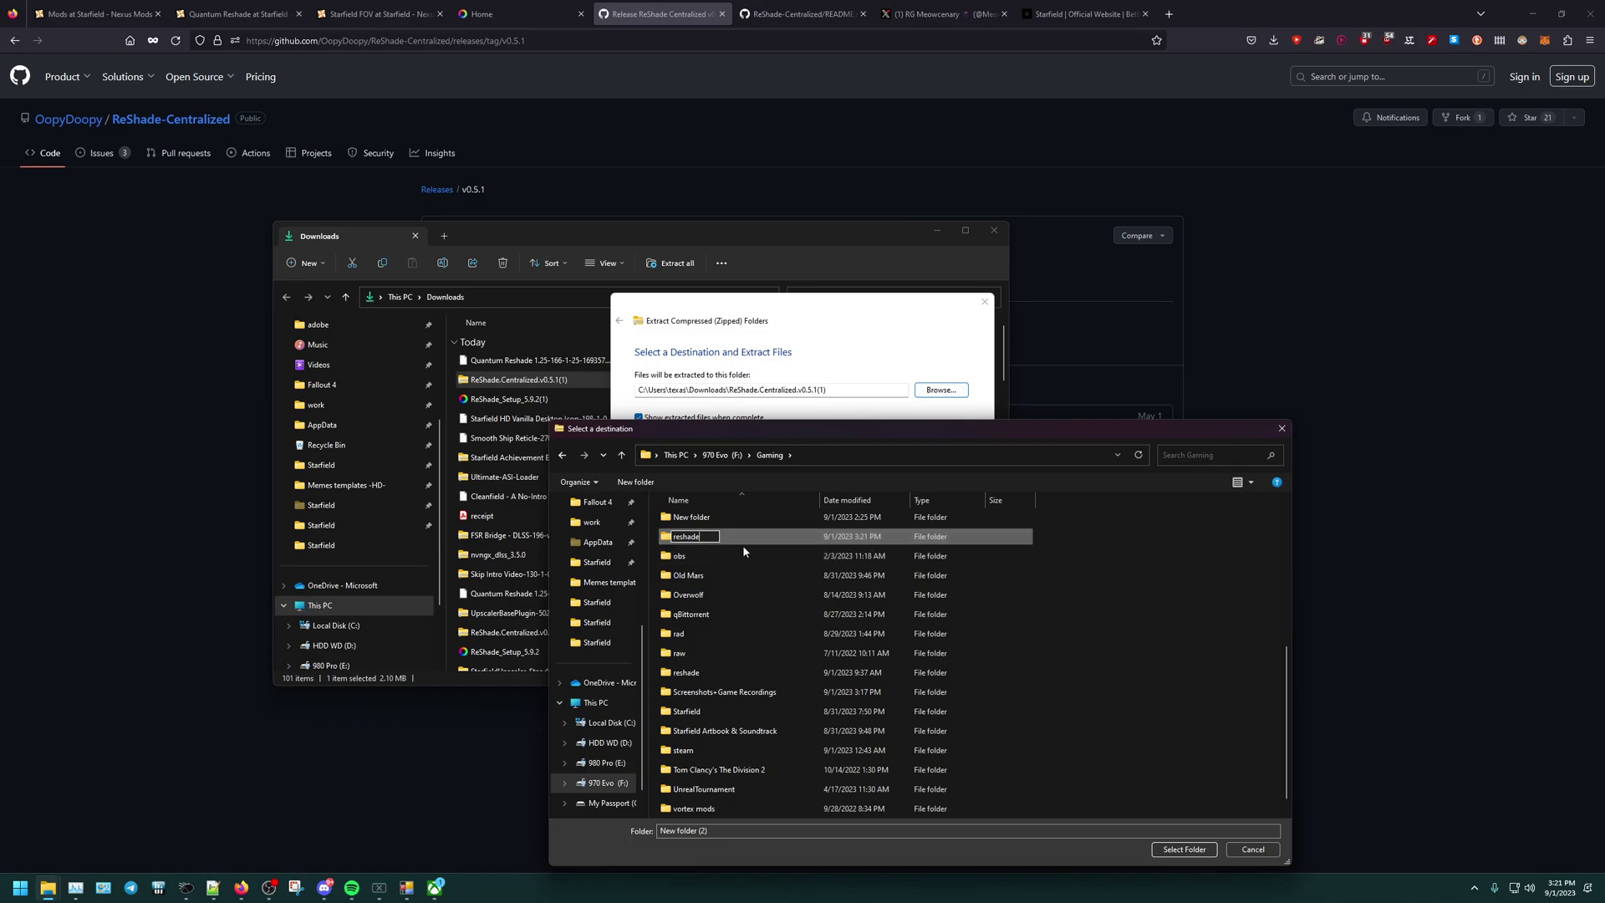
{"action": "key", "text": "Return"}
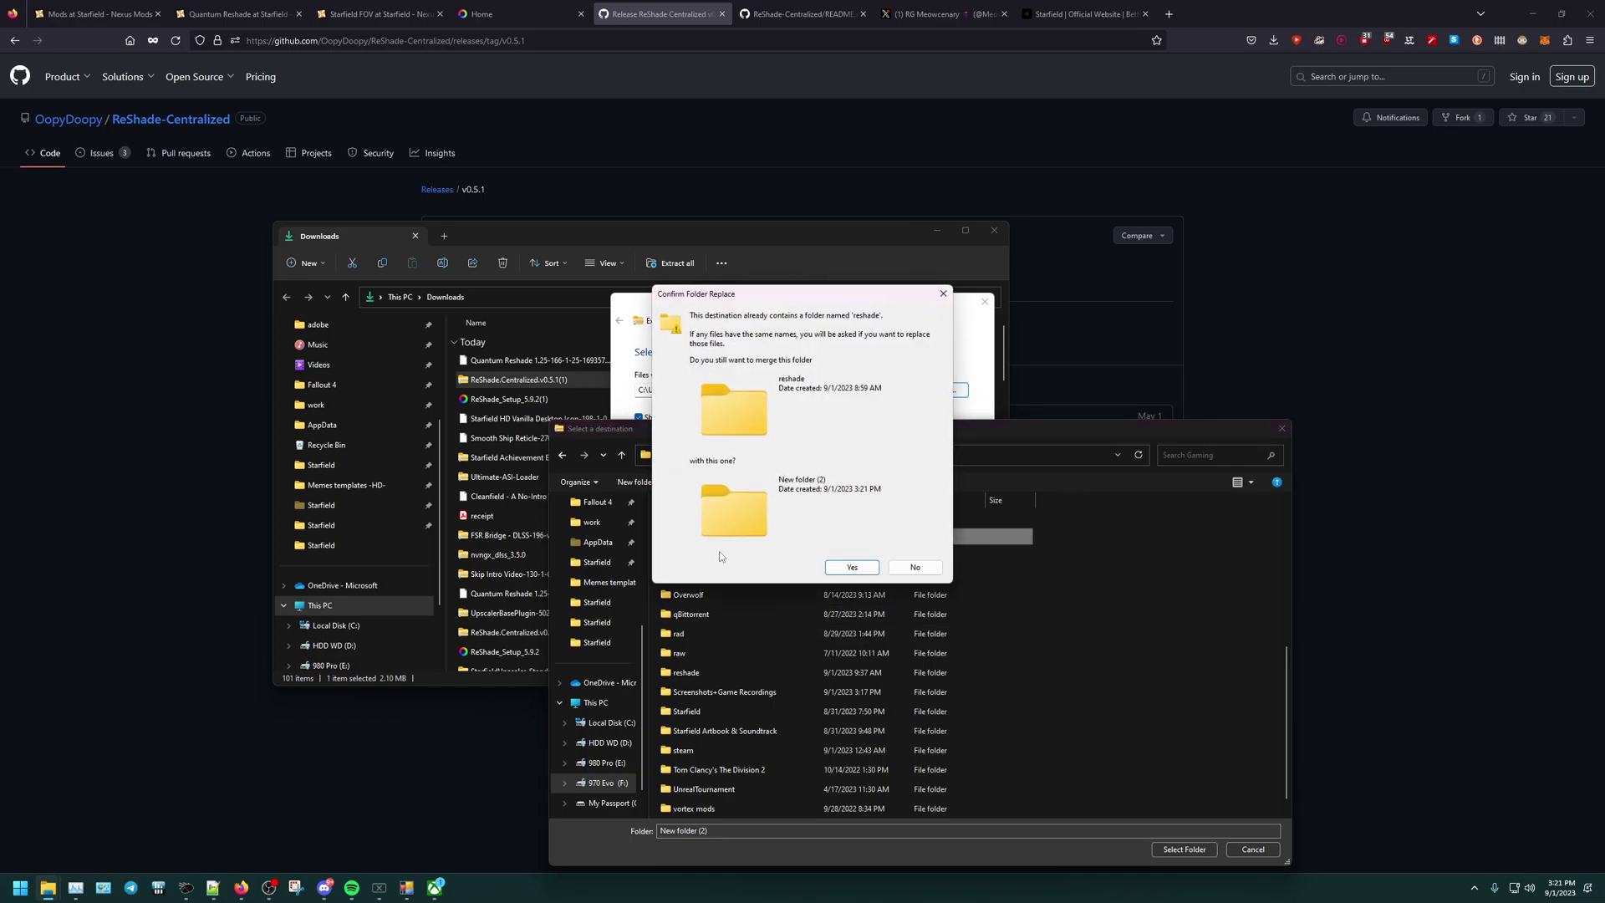
{"action": "left_click", "coordinate": [912, 572]}
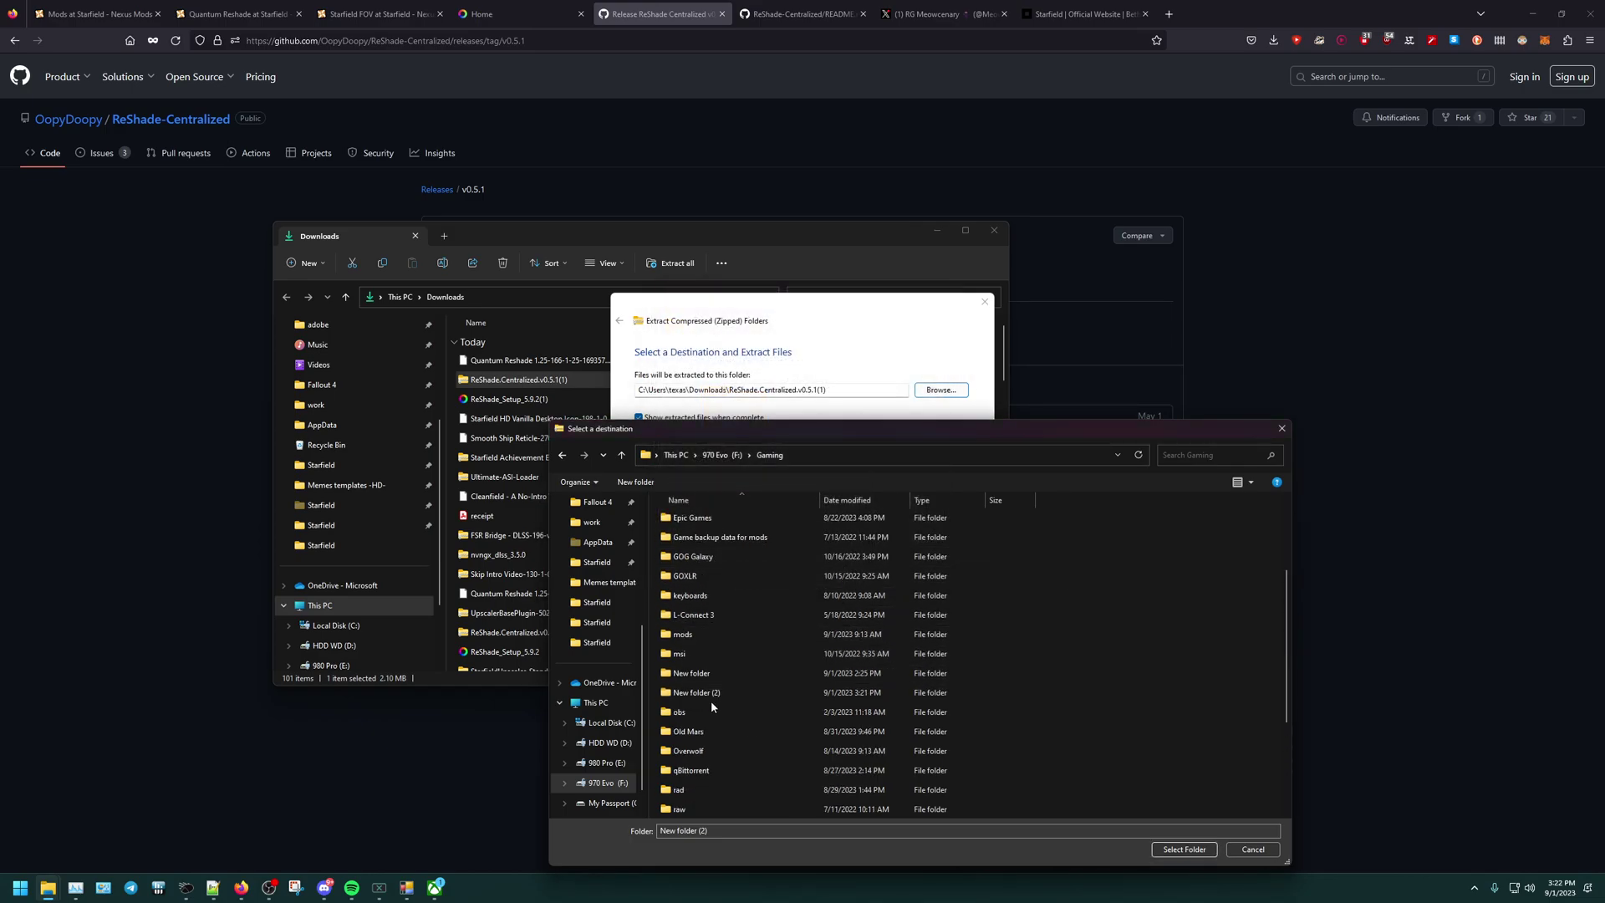
Delete the newly created New folder (2) from the Gaming folder.
{"action": "right_click", "coordinate": [711, 694]}
{"action": "left_click", "coordinate": [743, 650]}
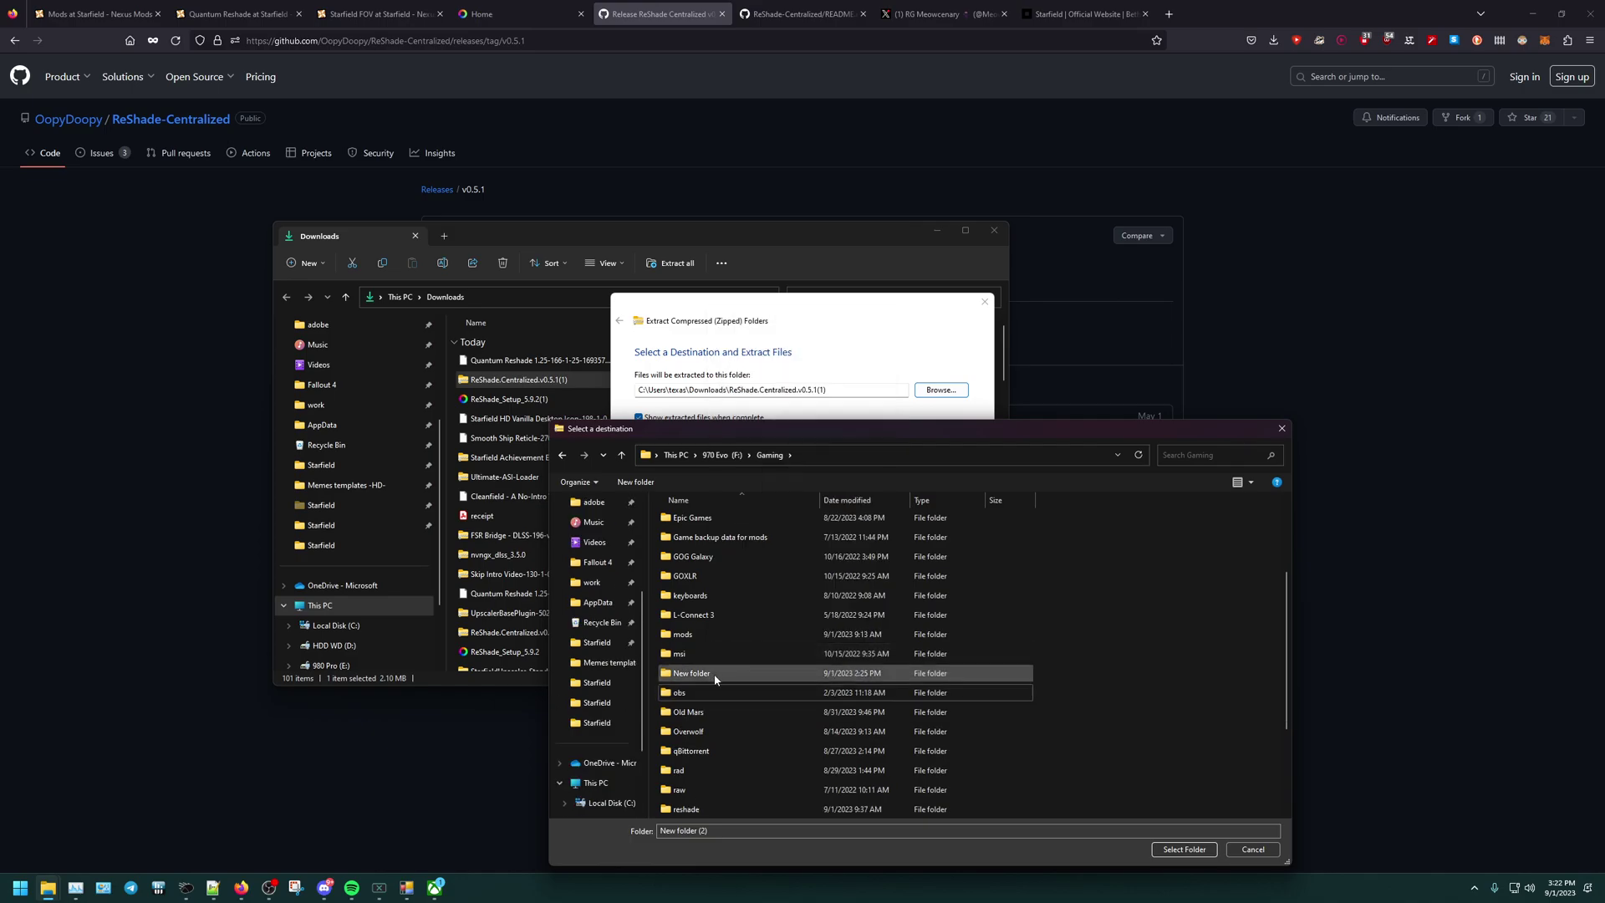
{"action": "scroll", "coordinate": [711, 735], "scroll_direction": "down", "scroll_amount": 2}
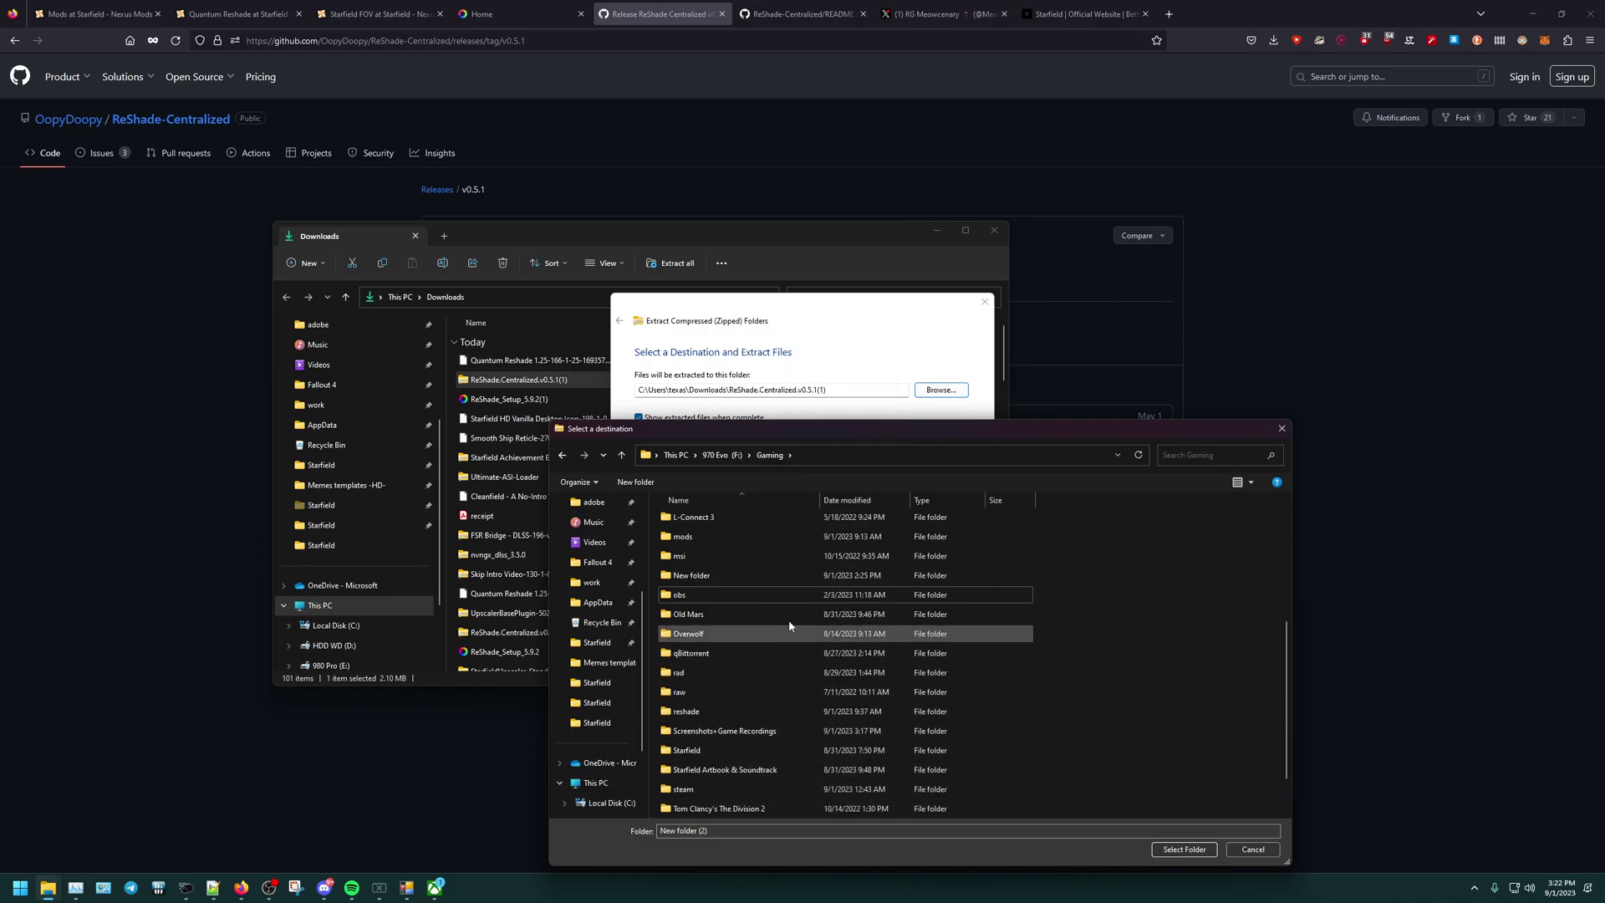
Check the existing ReShade Centralized folder inside Gaming\reshade and cancel the archive extraction.
{"action": "double_click", "coordinate": [685, 712]}
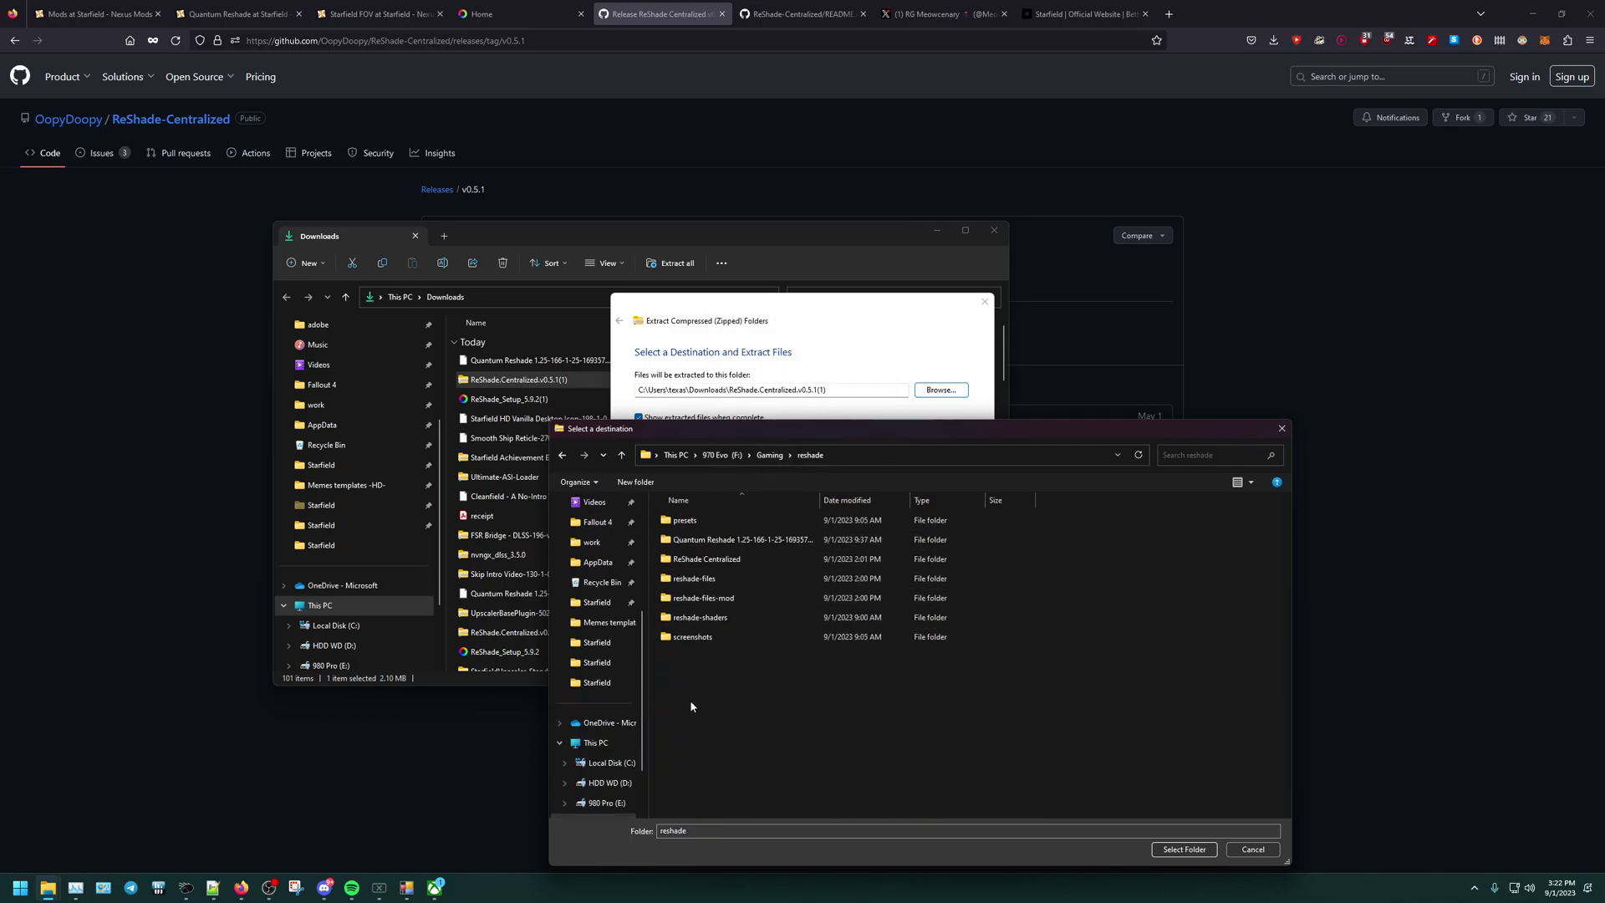
{"action": "double_click", "coordinate": [704, 559]}
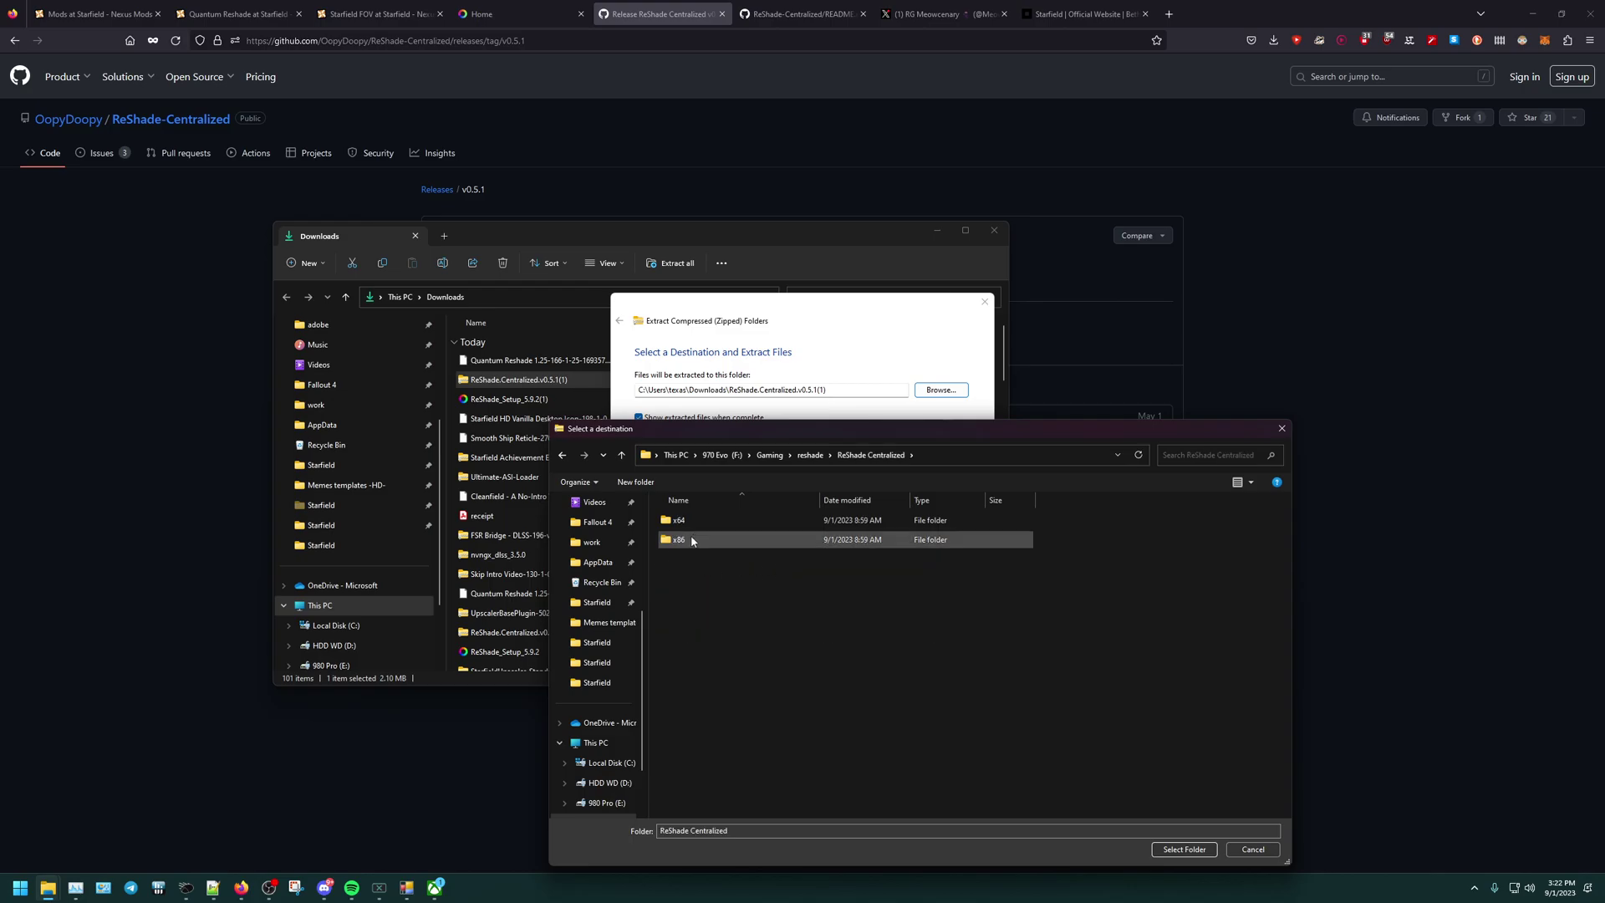
{"action": "left_click", "coordinate": [1253, 849]}
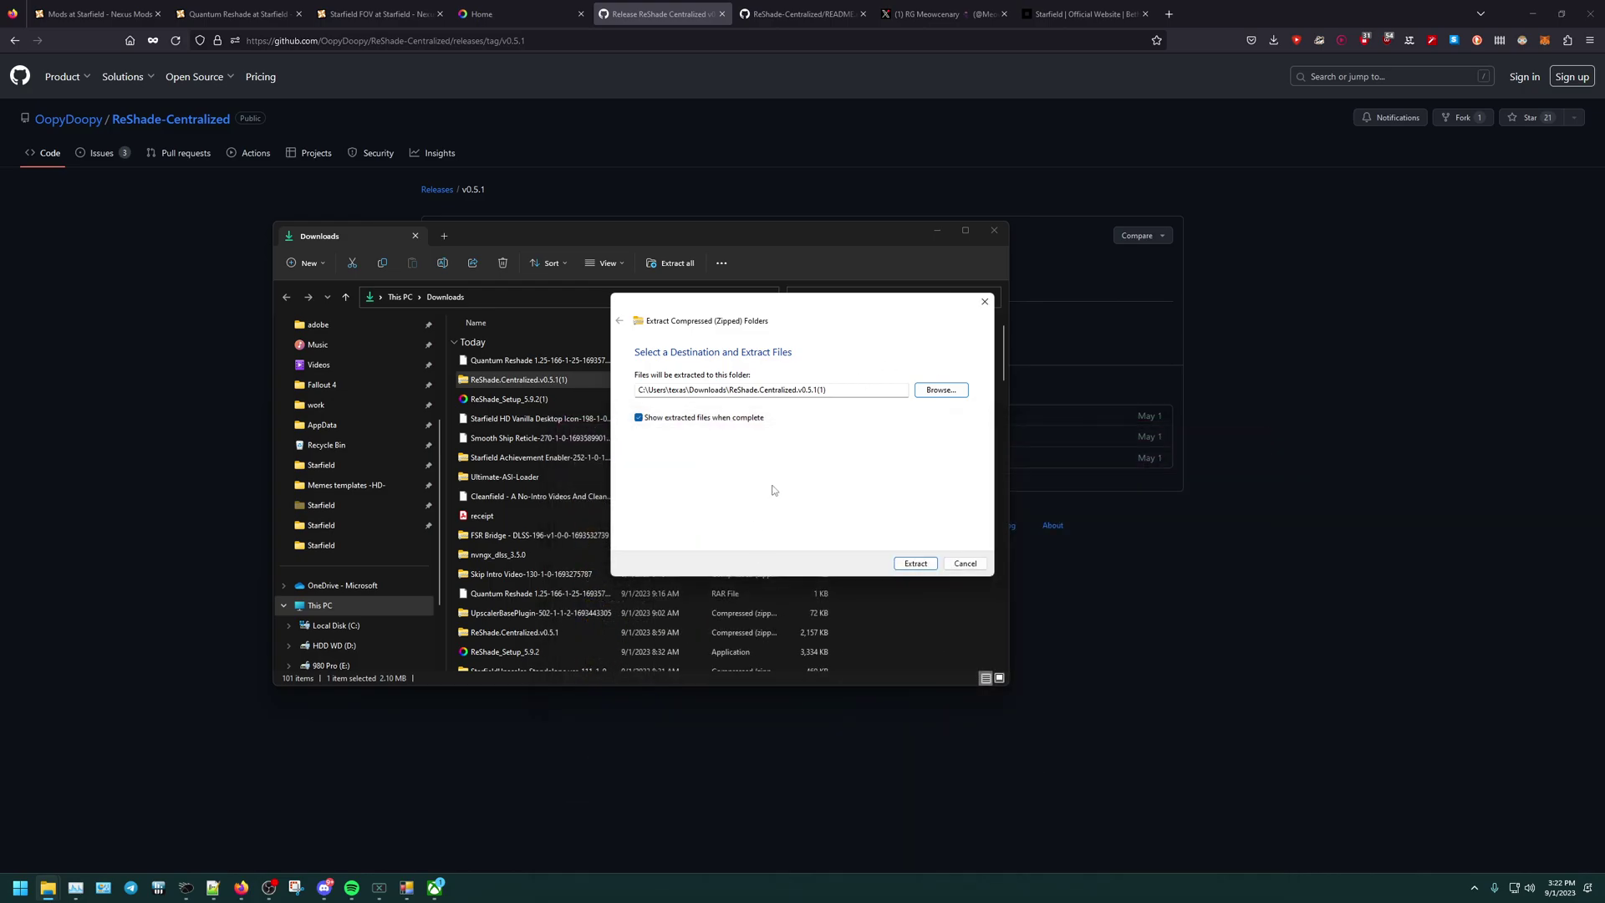
{"action": "left_click", "coordinate": [964, 563]}
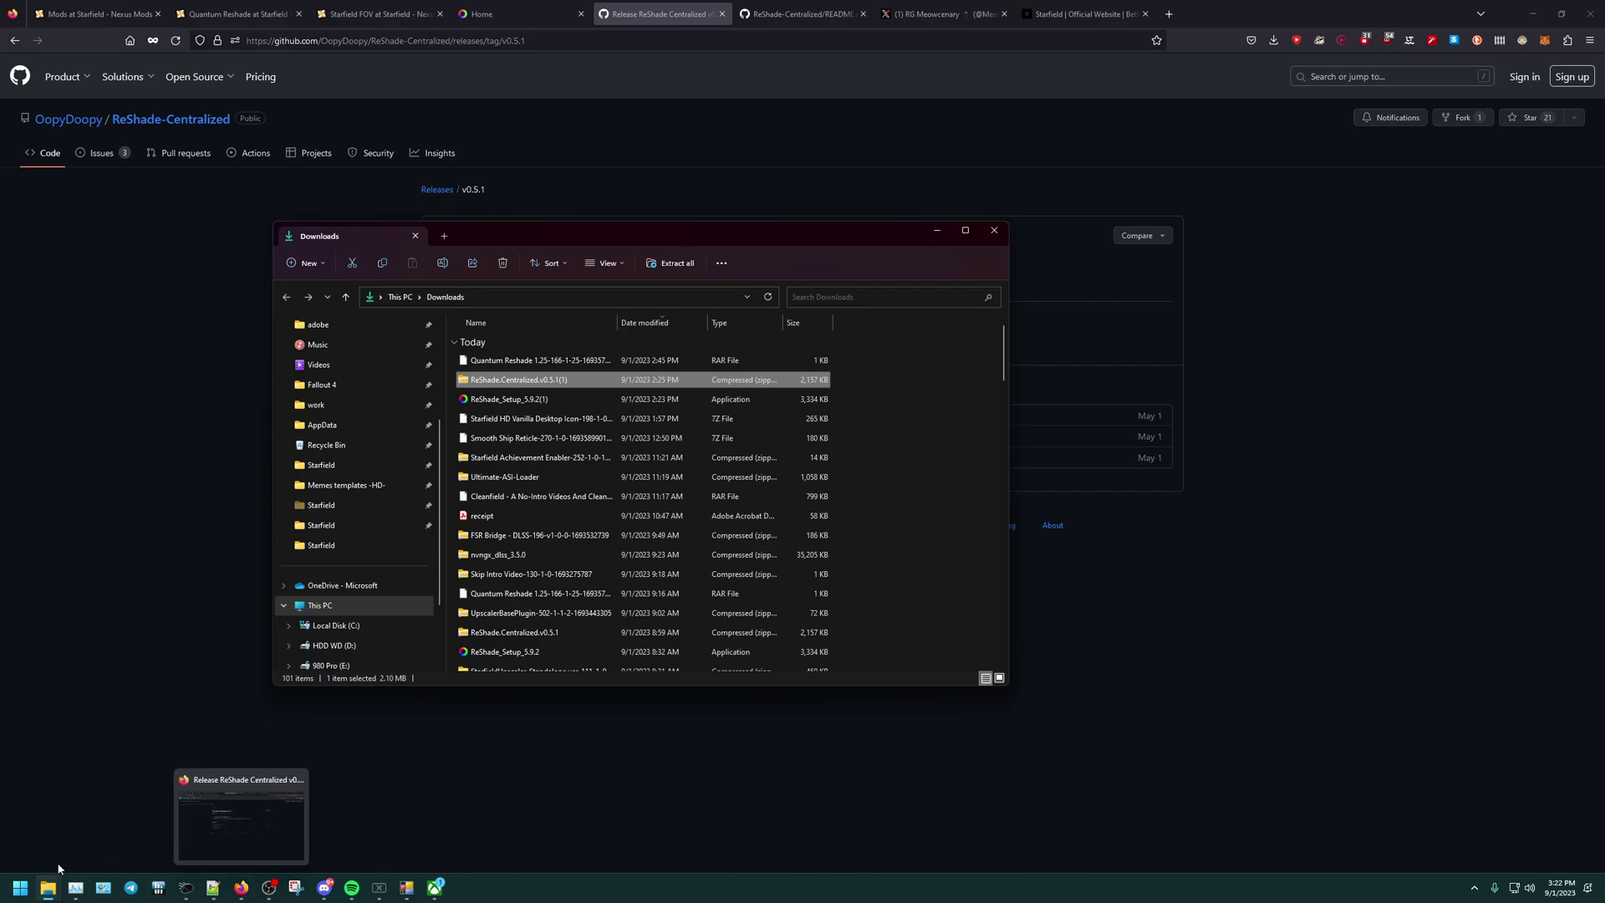
Launch the ReShade Centralized application from F:\Gaming\reshade\ReShade Centralized and move its window clear of the open folders.
{"action": "mouse_move", "coordinate": [57, 889]}
{"action": "left_click", "coordinate": [58, 823]}
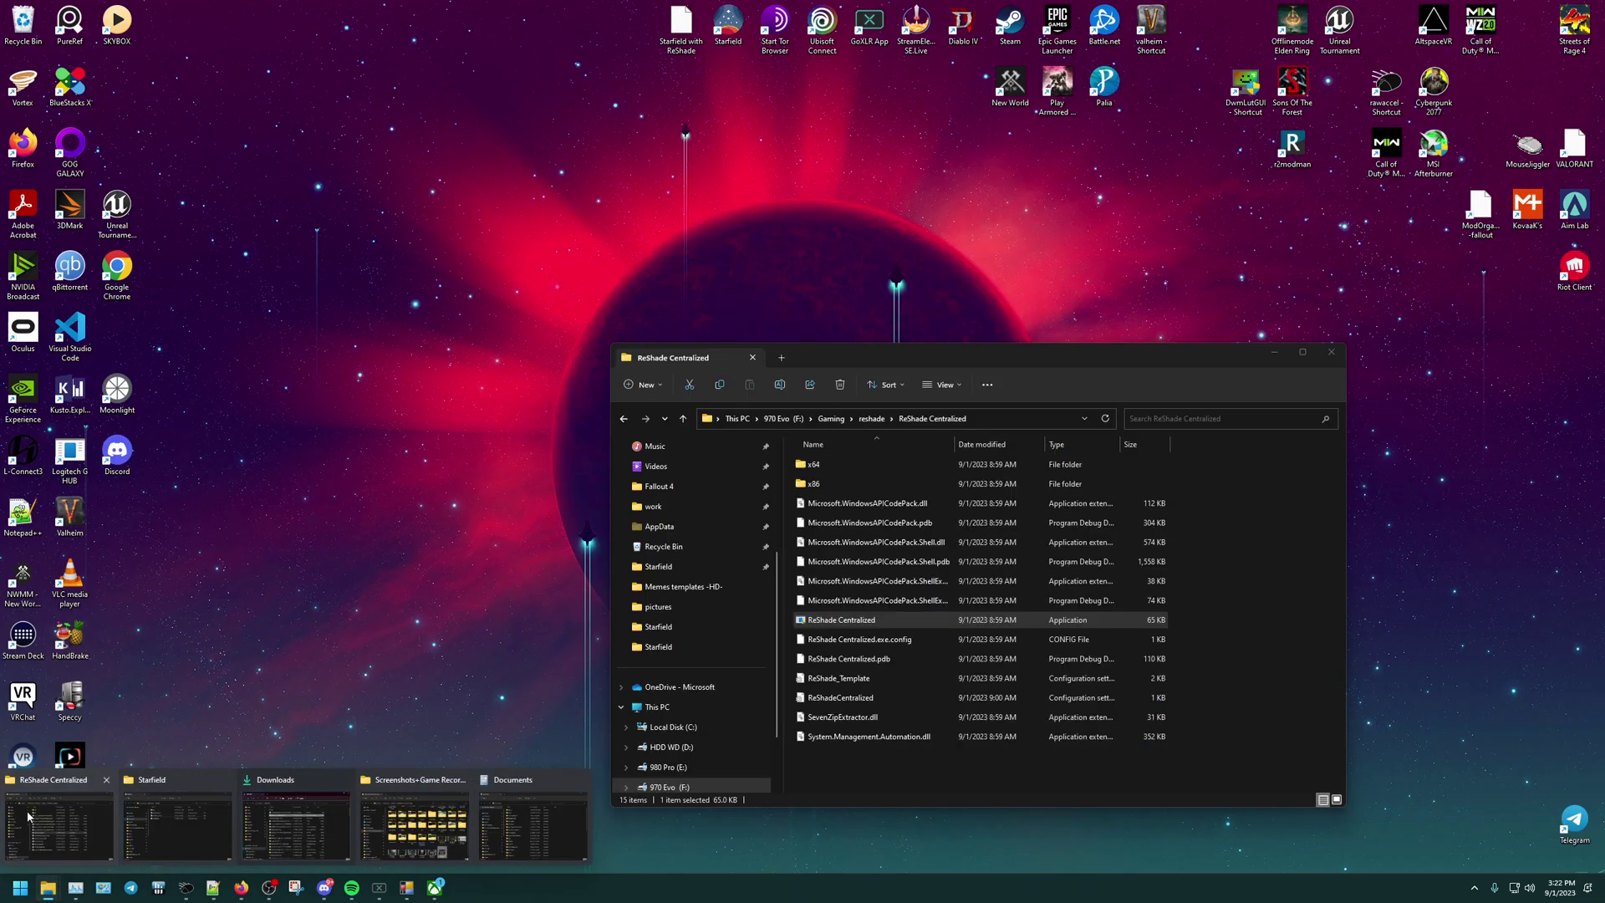
{"action": "right_click", "coordinate": [859, 628]}
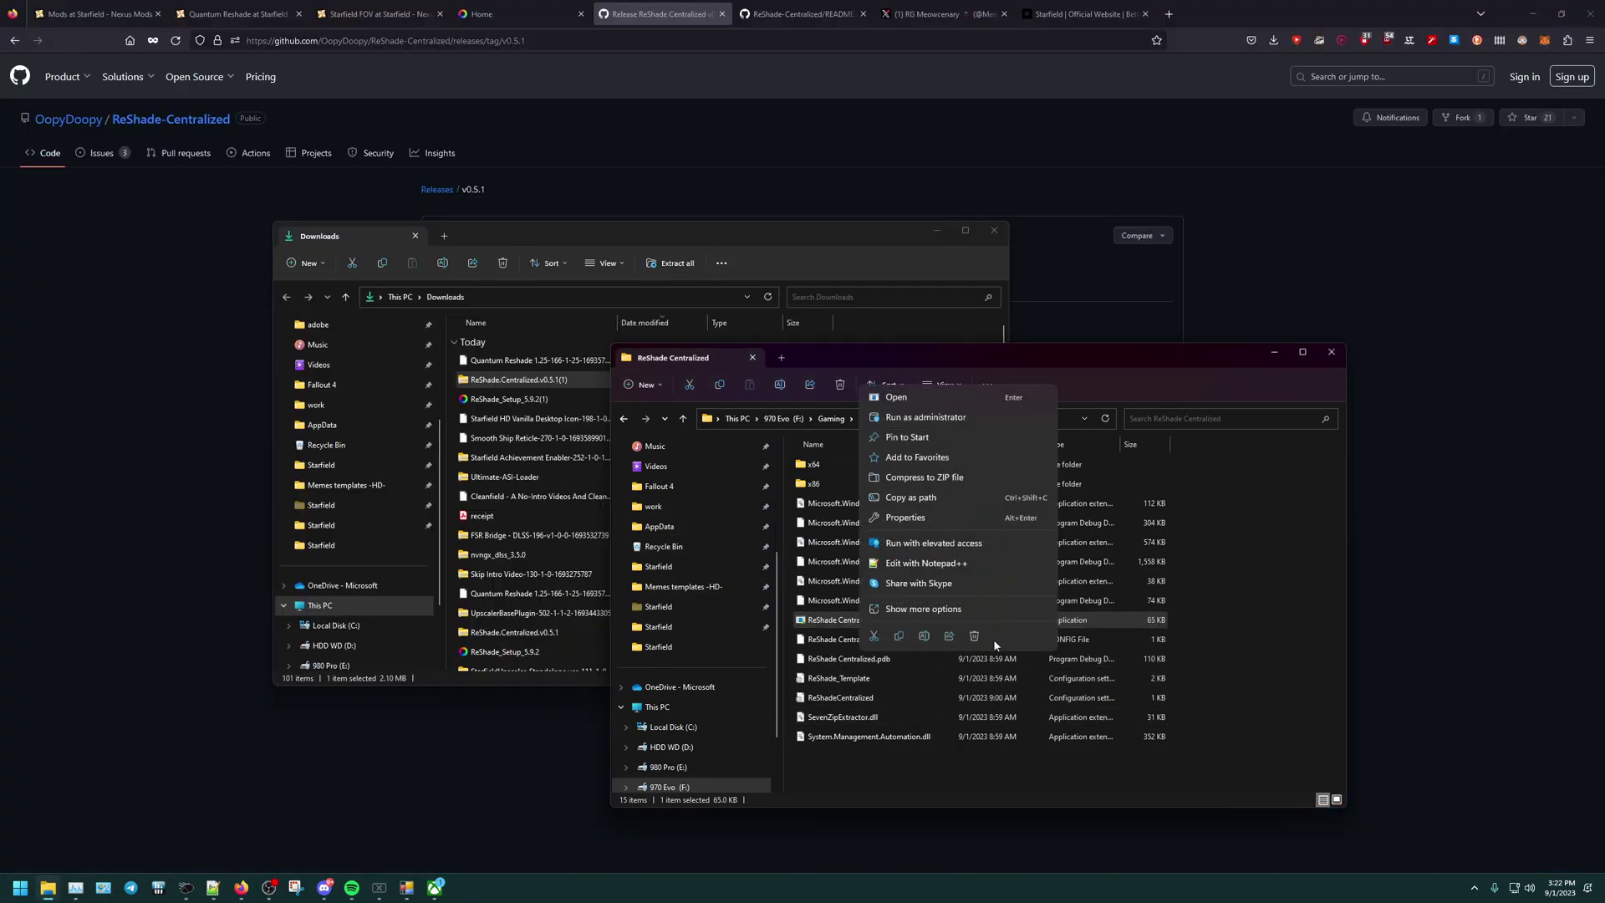
{"action": "left_click", "coordinate": [894, 398]}
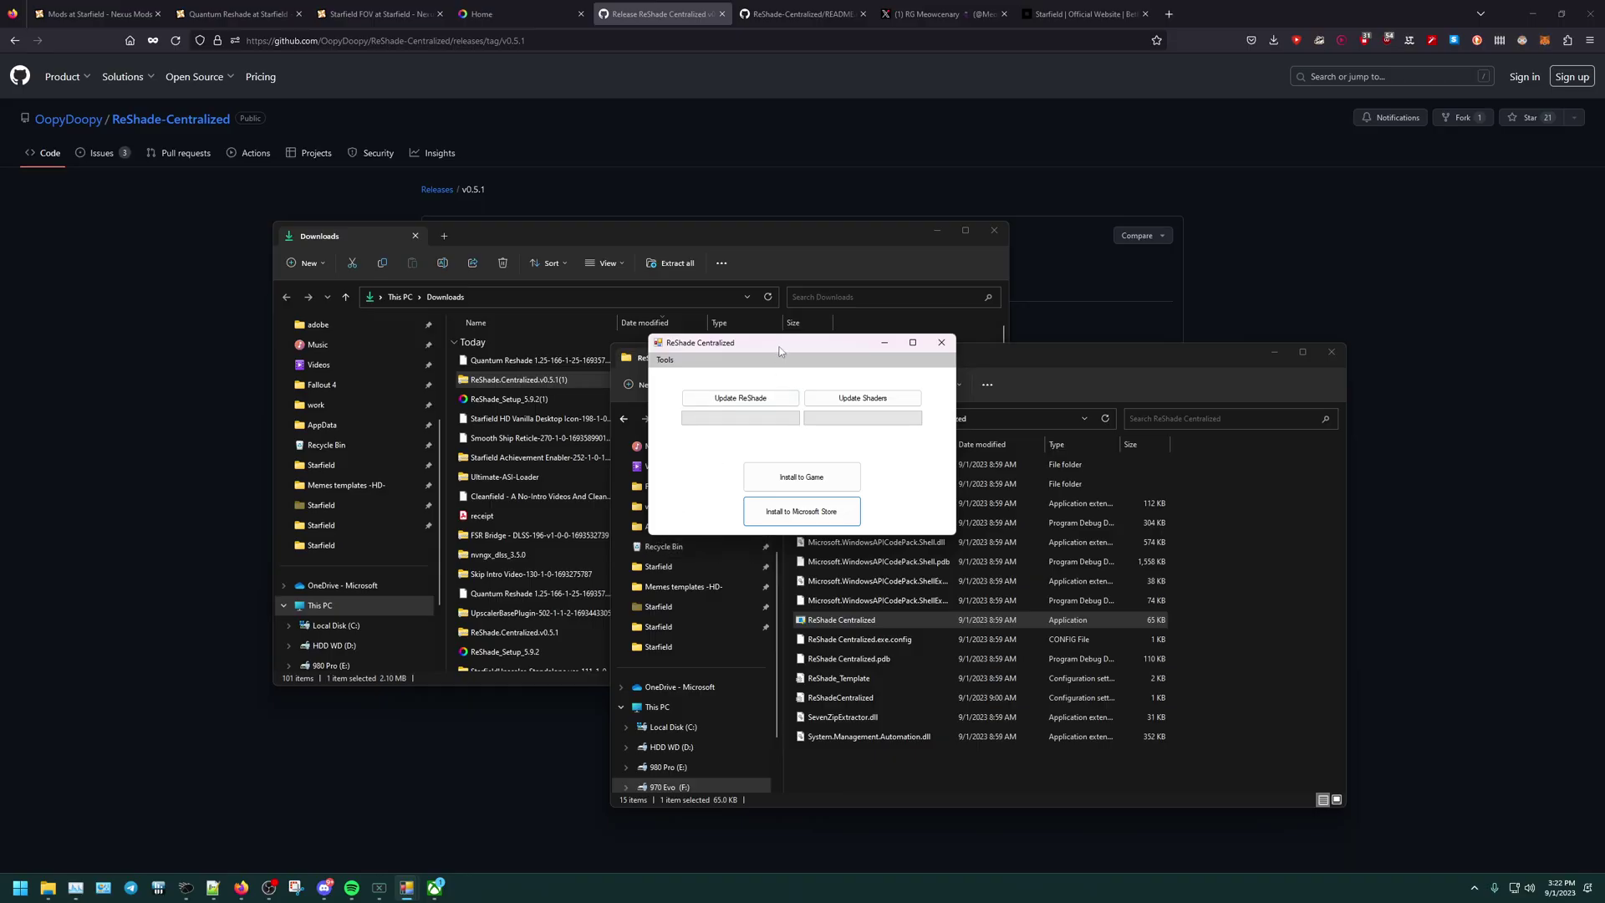
{"action": "left_click_drag", "start_coordinate": [762, 343], "coordinate": [181, 575]}
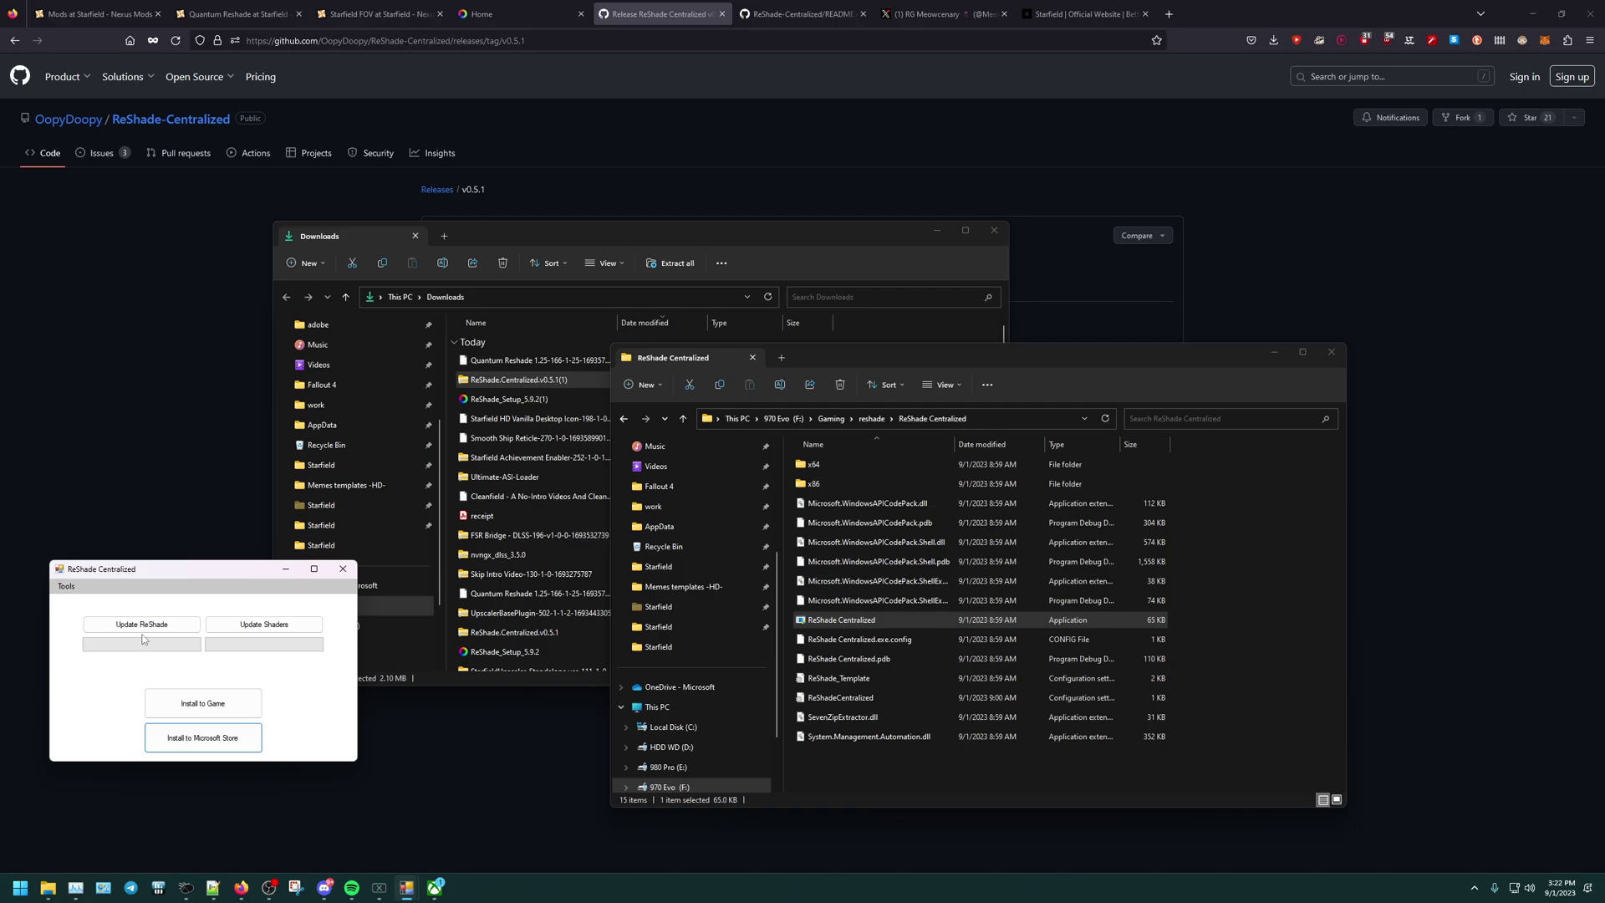
Start a Microsoft Store installation with the ReShade + Addons type and enter starfield as the game name.
{"action": "left_click", "coordinate": [206, 741]}
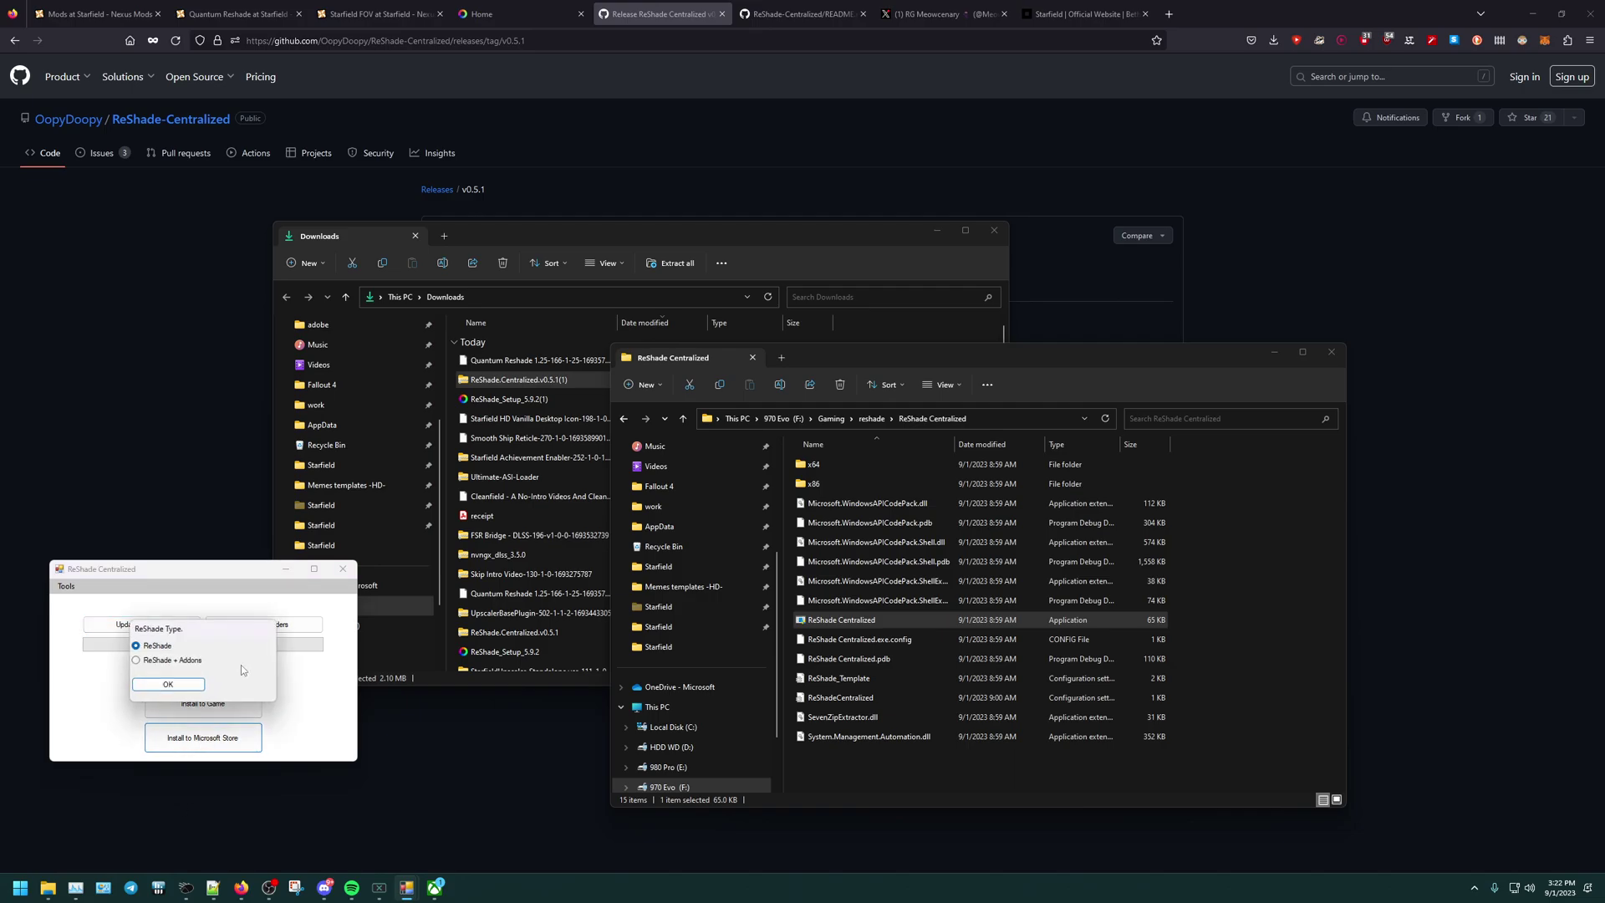
{"action": "left_click", "coordinate": [136, 659]}
{"action": "left_click", "coordinate": [162, 688]}
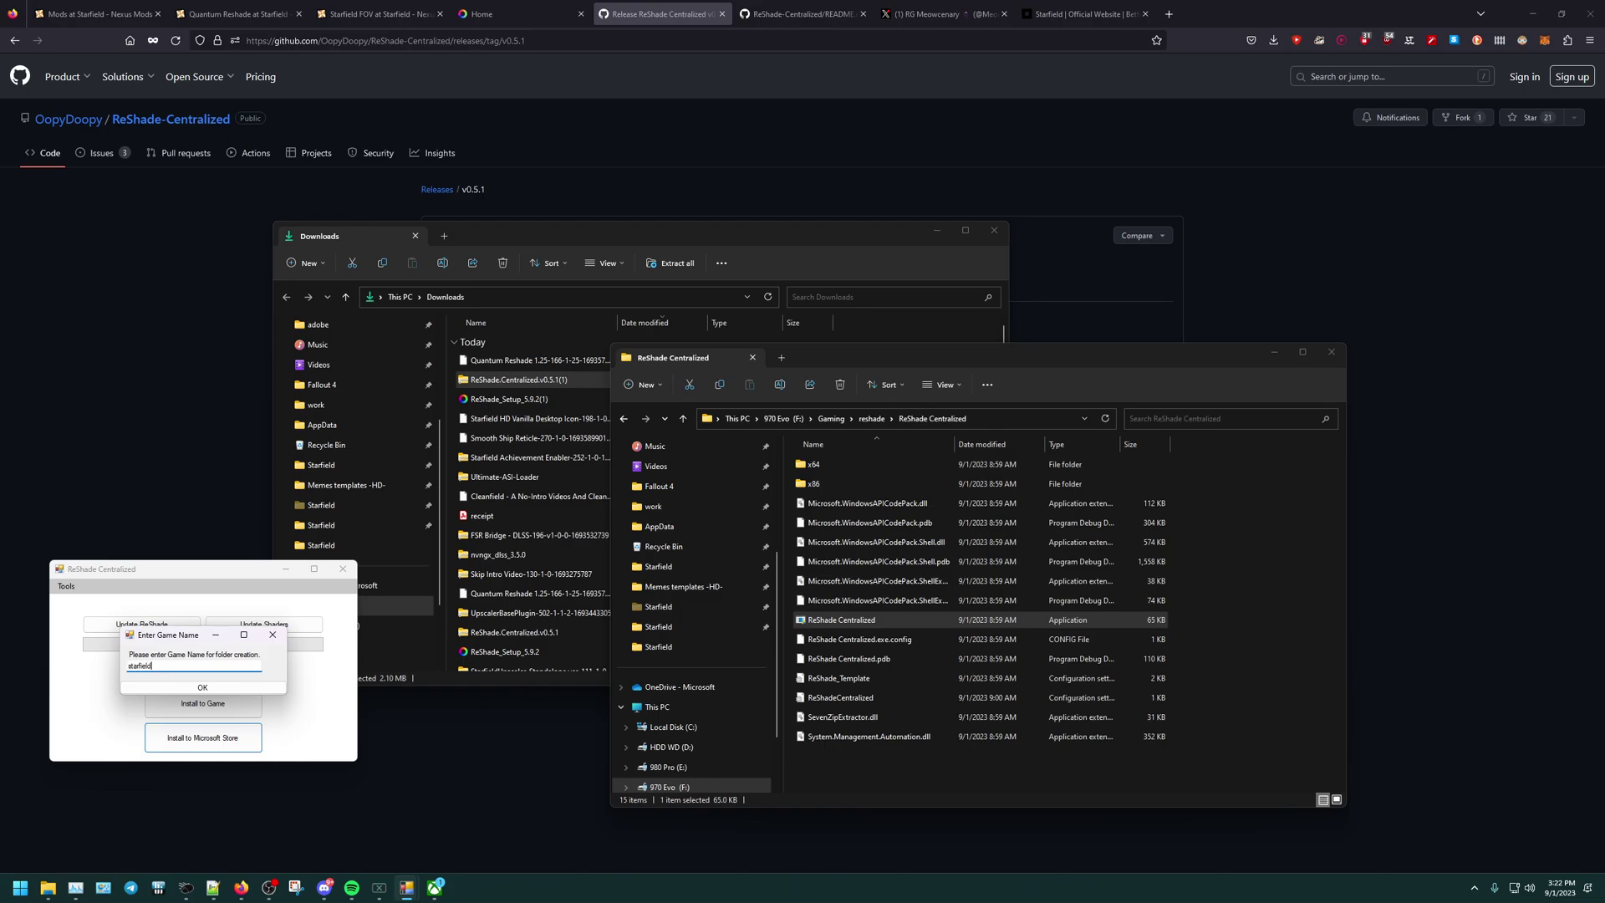
{"action": "left_click", "coordinate": [198, 688]}
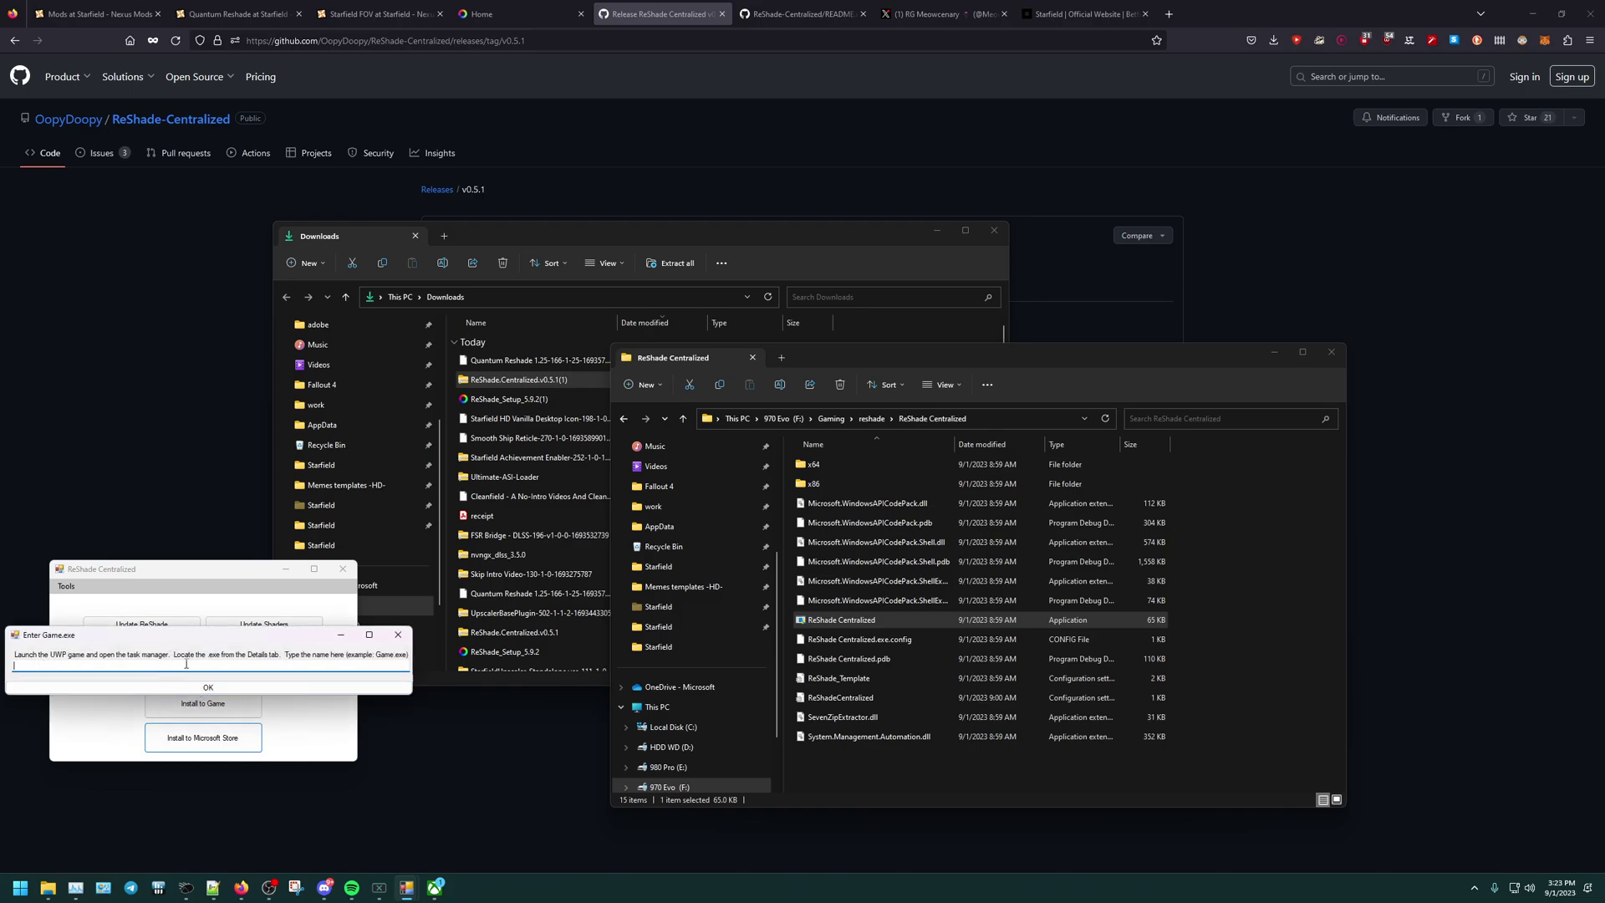
Minimize the open folder and browser windows, launch Starfield from the desktop, and proceed to its main menu.
{"action": "left_click", "coordinate": [1265, 354]}
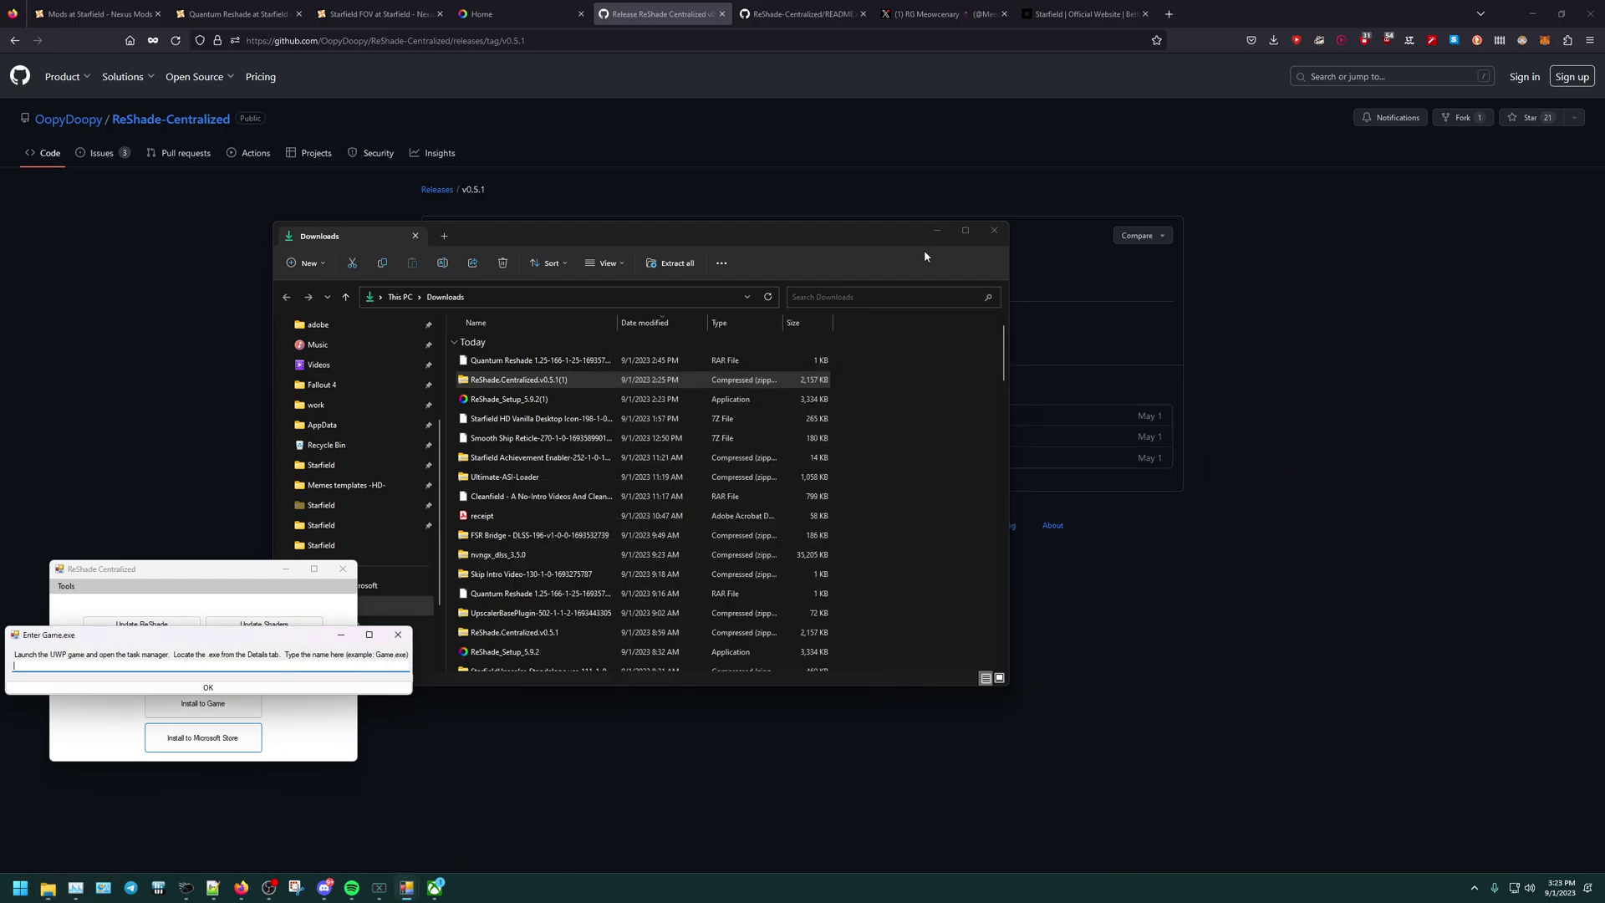
{"action": "left_click", "coordinate": [937, 230]}
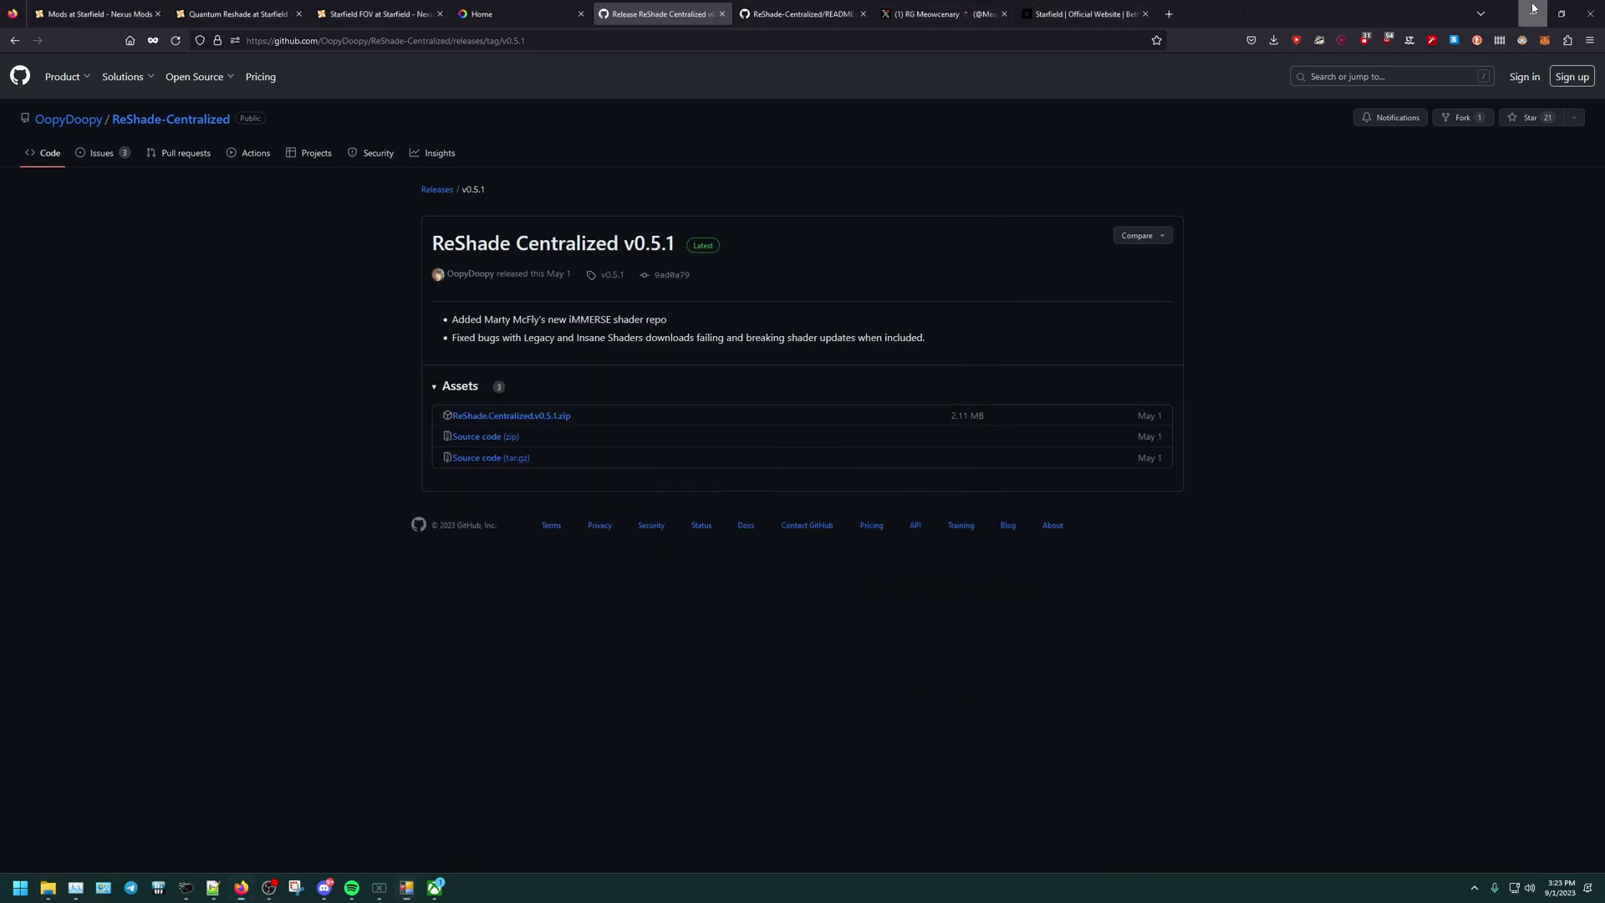
{"action": "left_click", "coordinate": [1532, 13]}
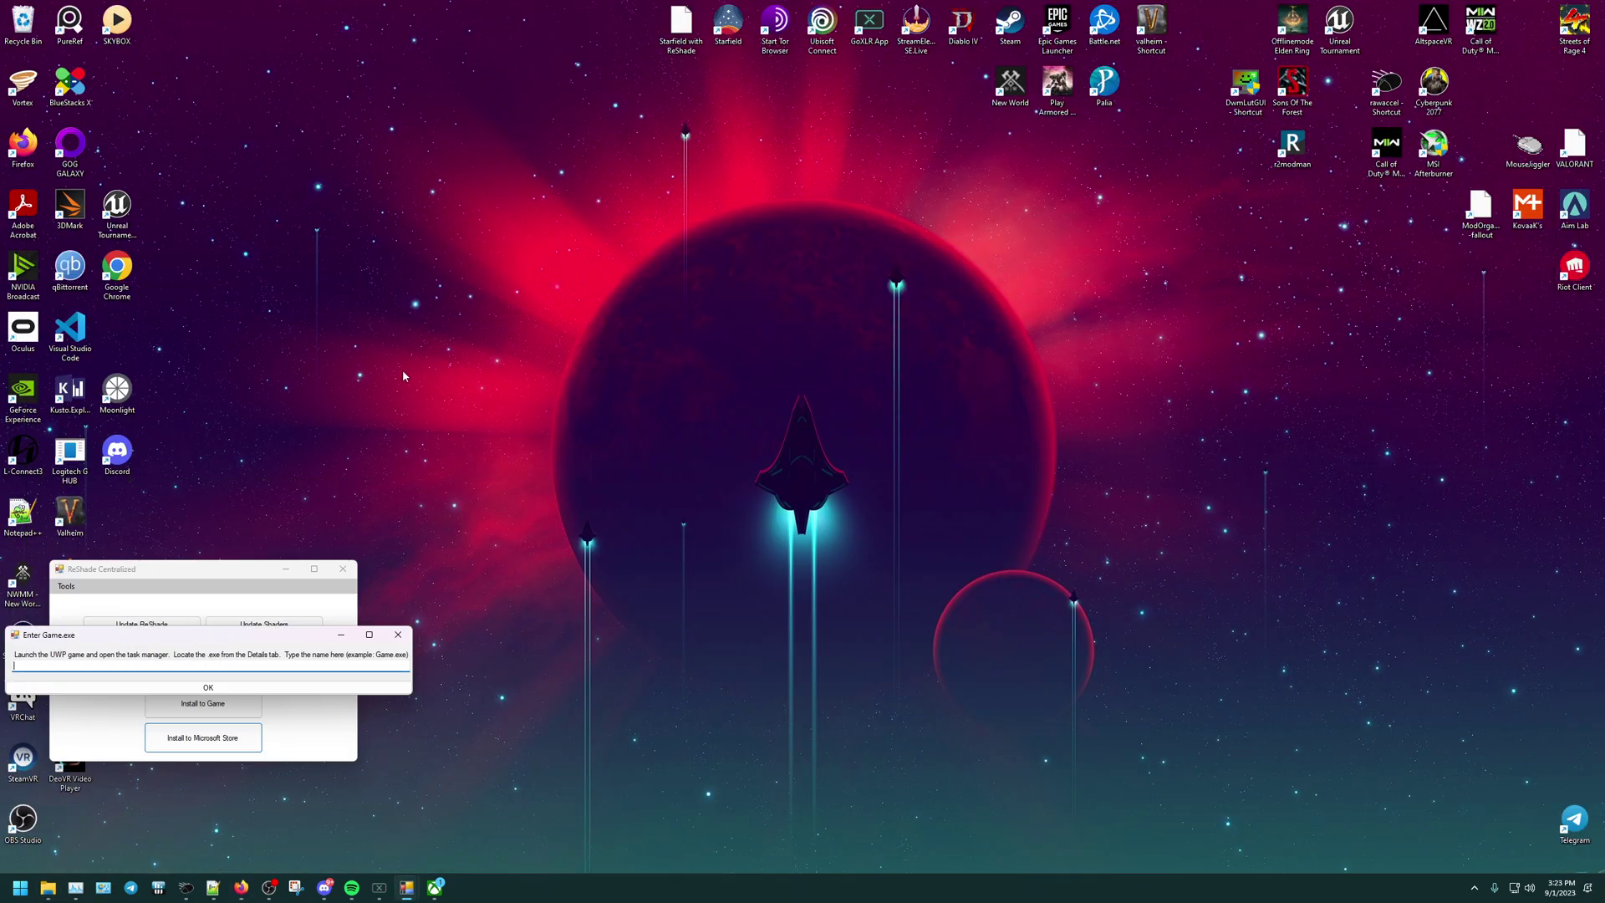
{"action": "right_click", "coordinate": [731, 30]}
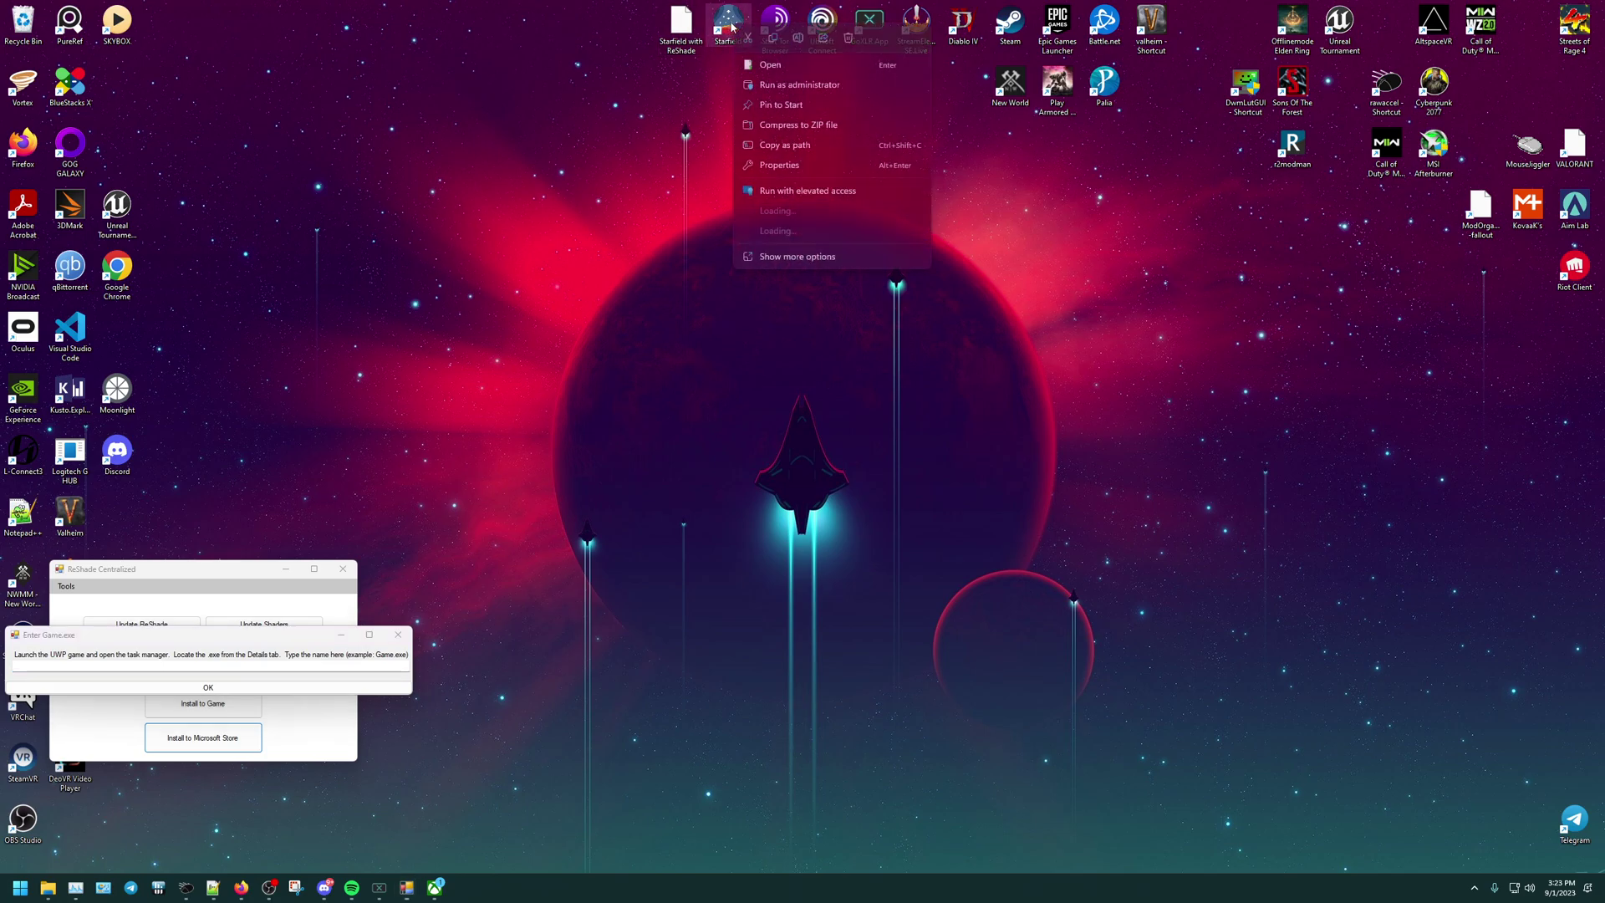
{"action": "left_click", "coordinate": [767, 70]}
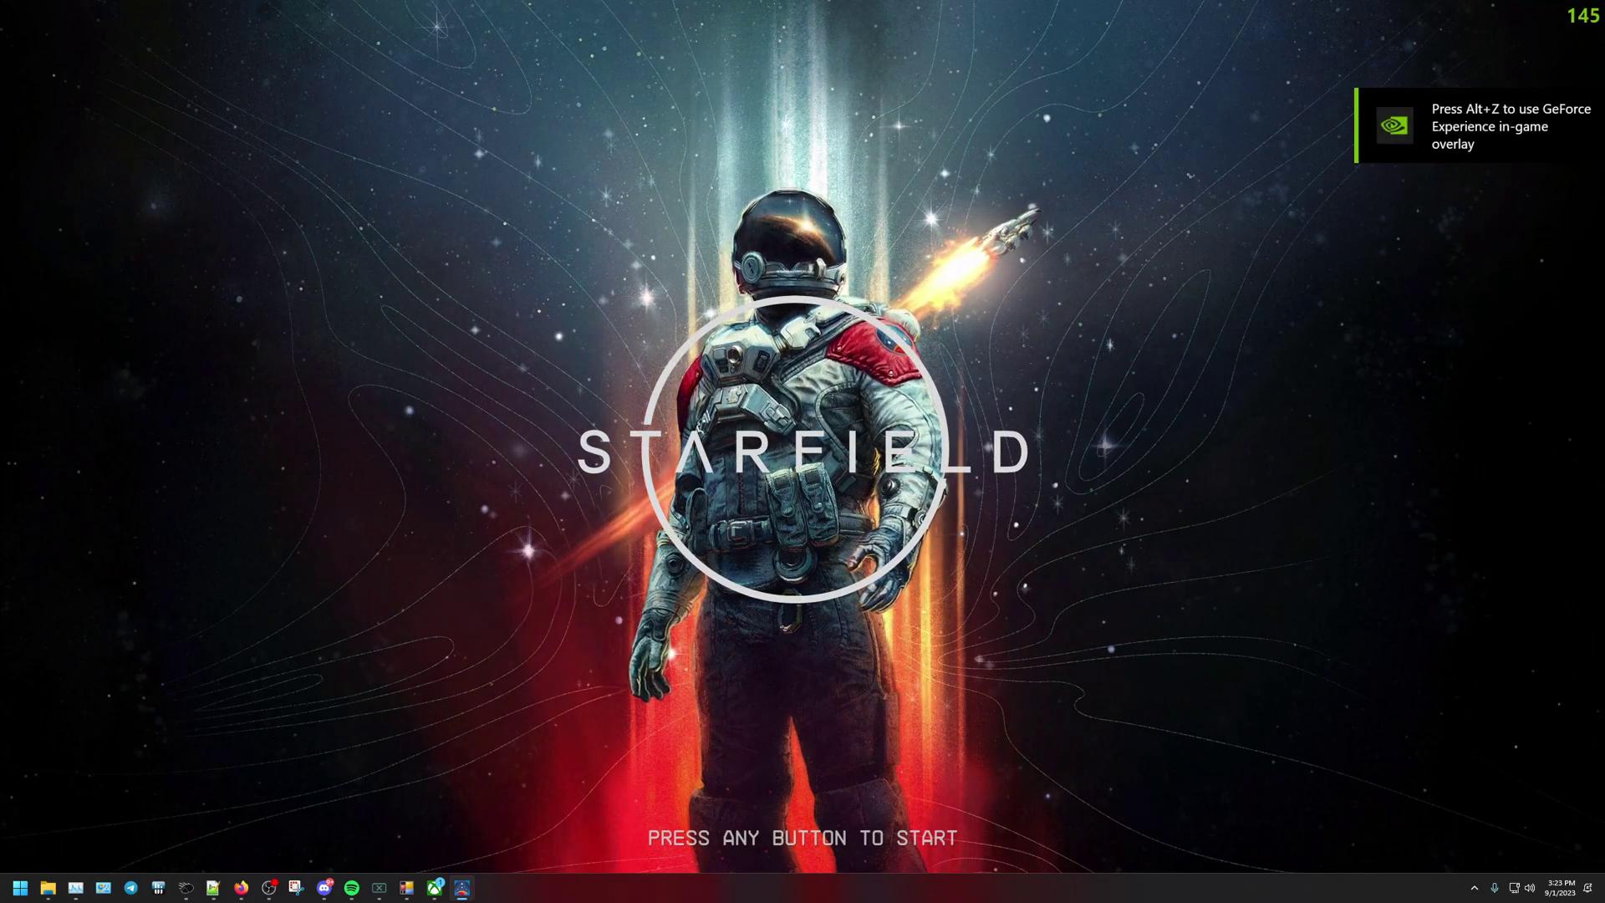
{"action": "key", "text": "Return"}
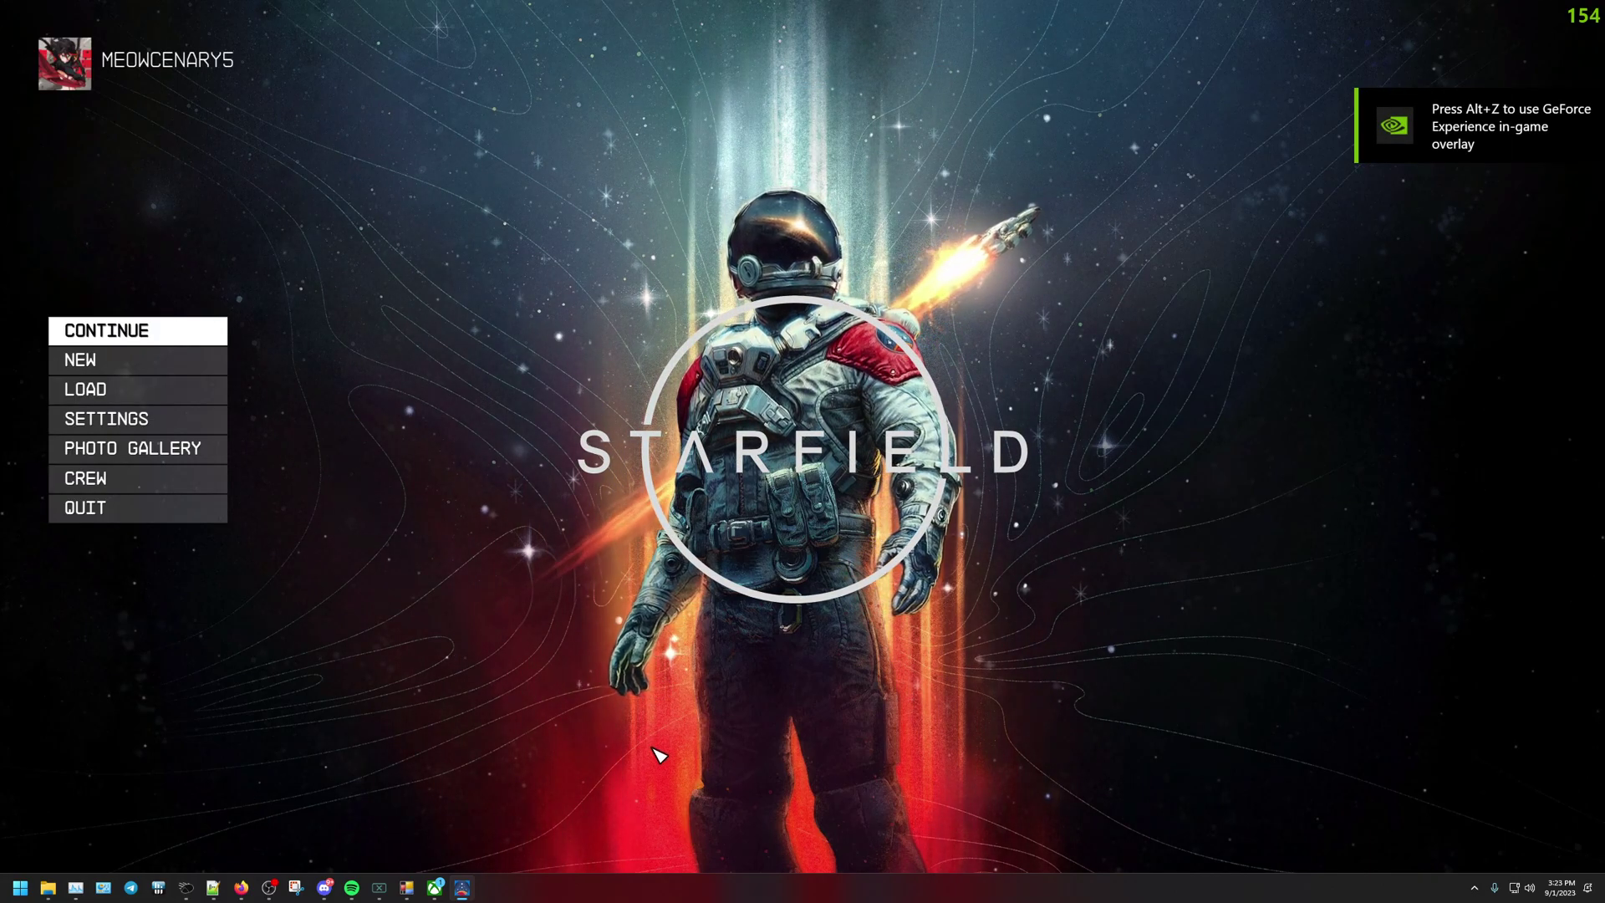
{"action": "key", "text": "Up"}
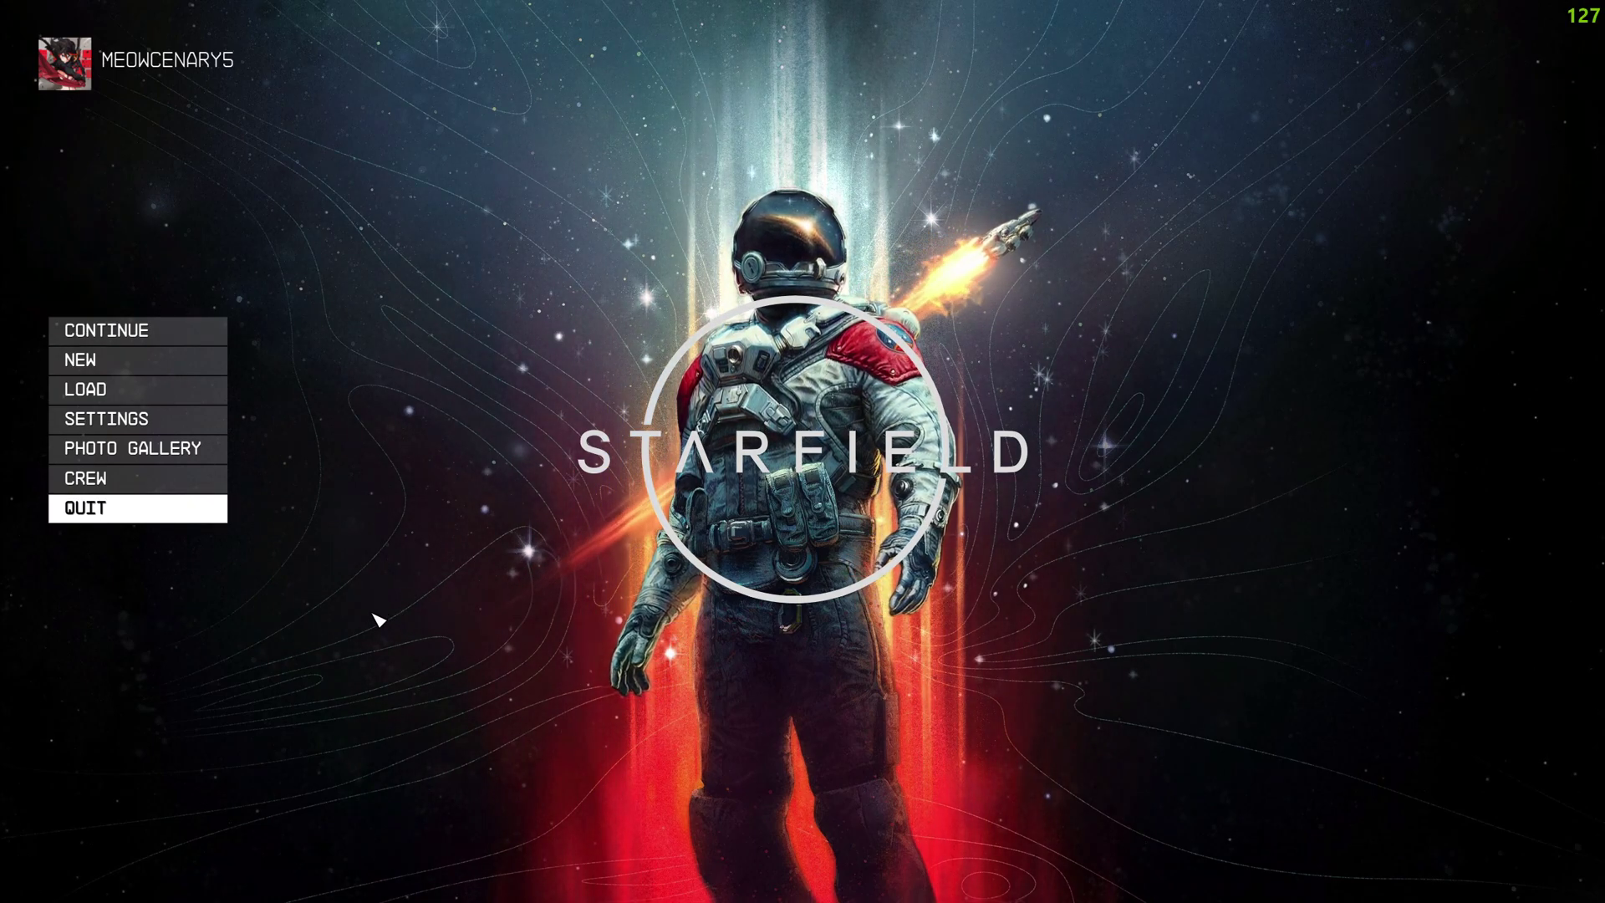
Open Task Manager over the game and show the file properties of the process under Starfield.
{"action": "key", "text": "alt+Tab"}
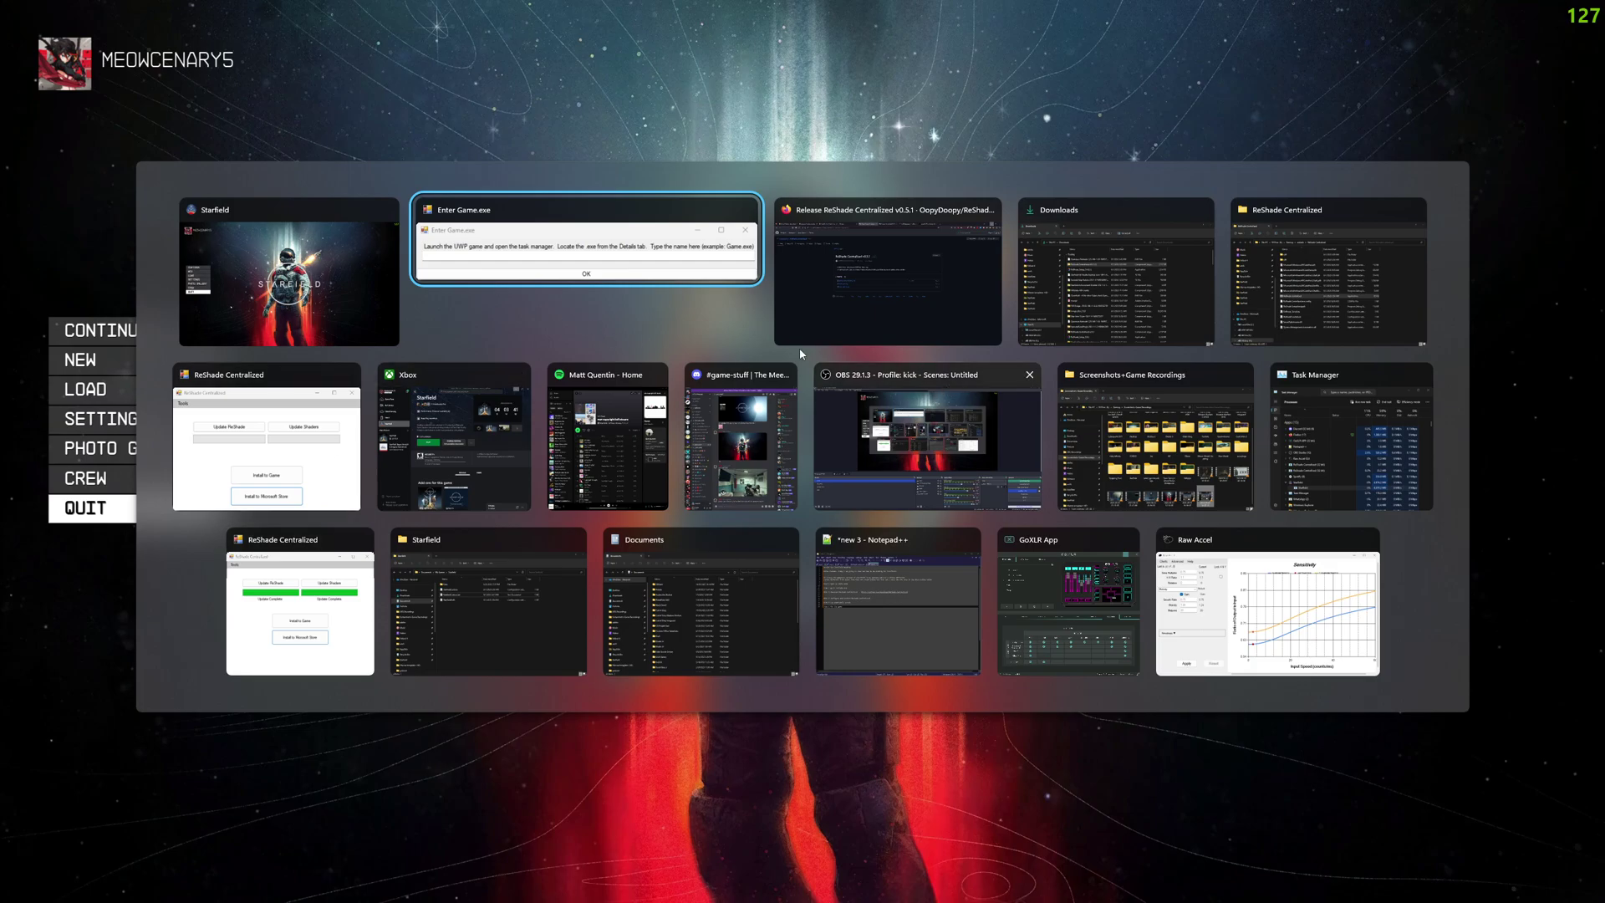
{"action": "key", "text": "Escape"}
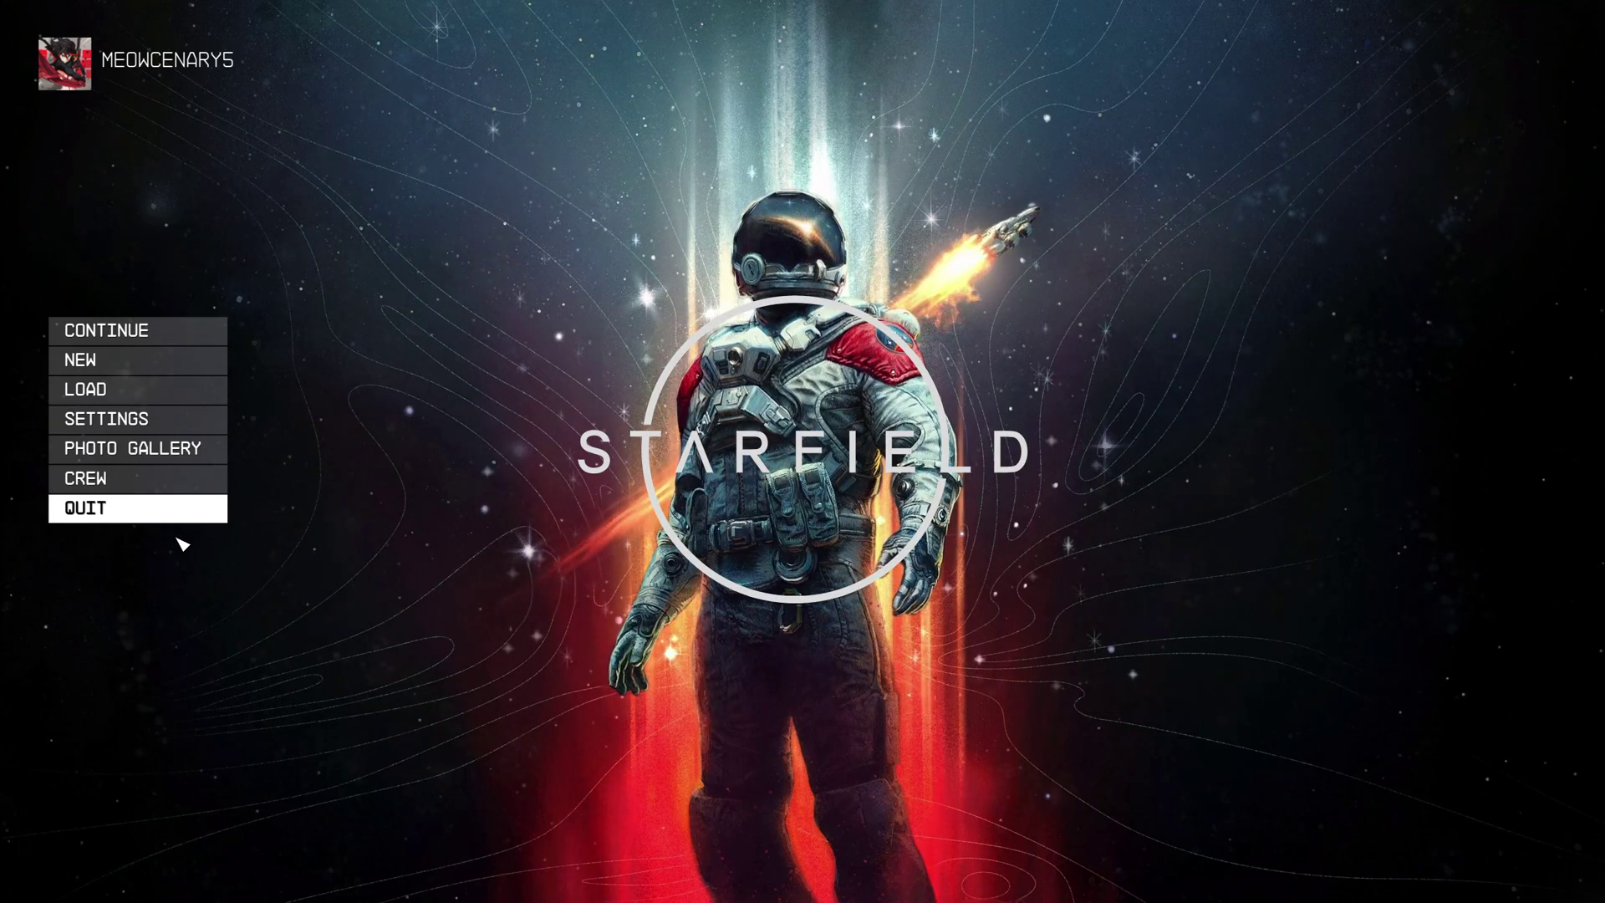
{"action": "key", "text": "ctrl+shift+Escape"}
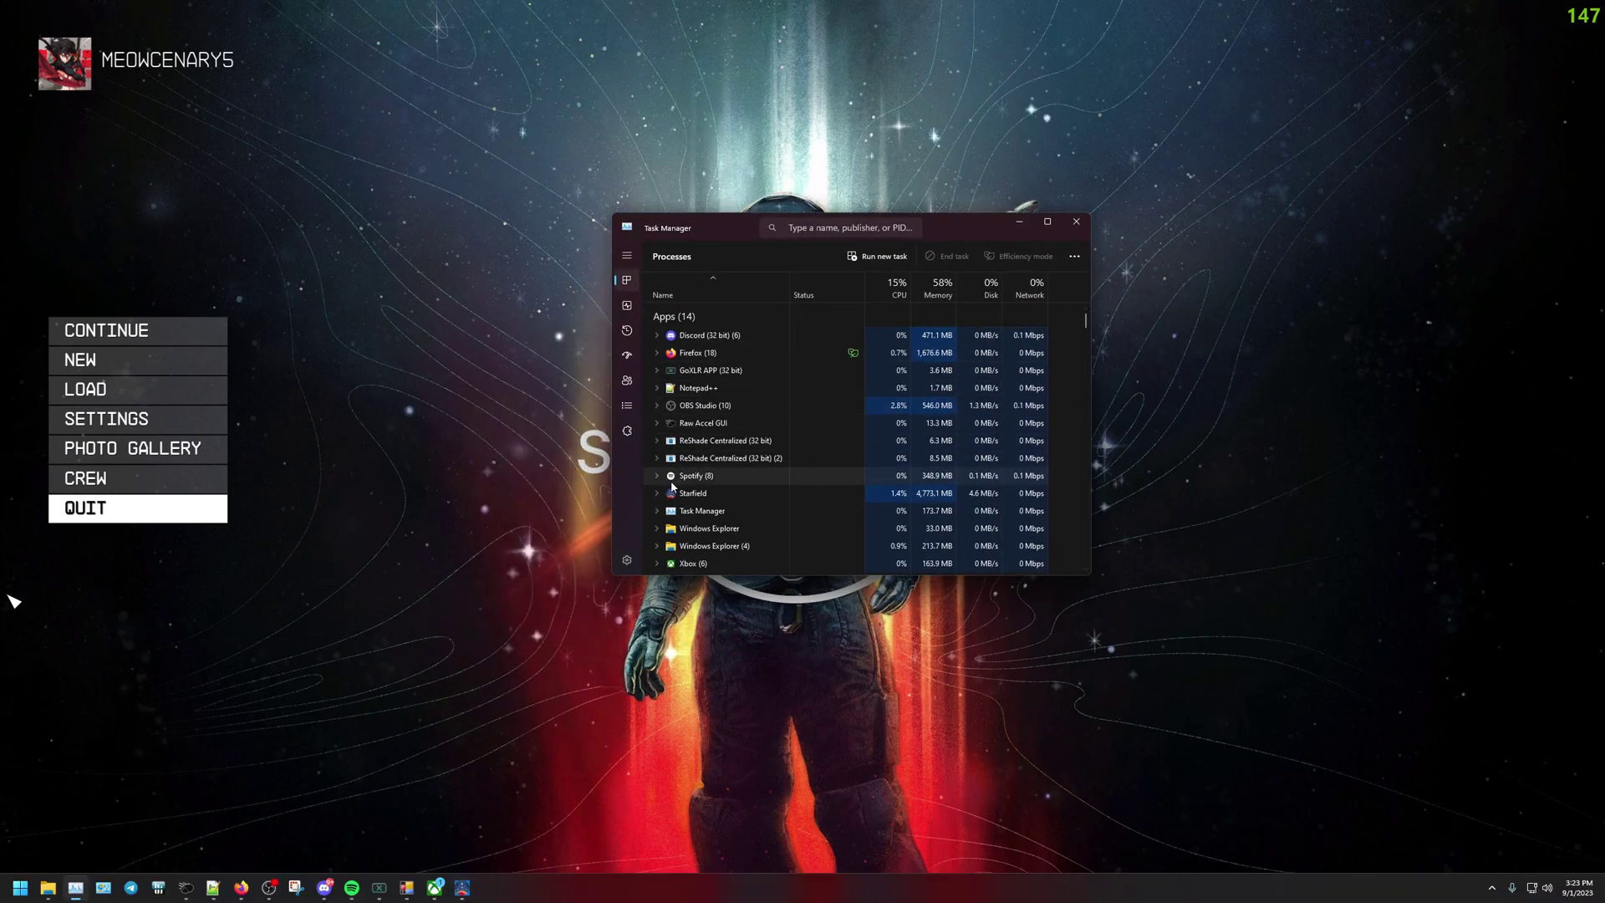
{"action": "left_click", "coordinate": [657, 494]}
{"action": "right_click", "coordinate": [698, 511]}
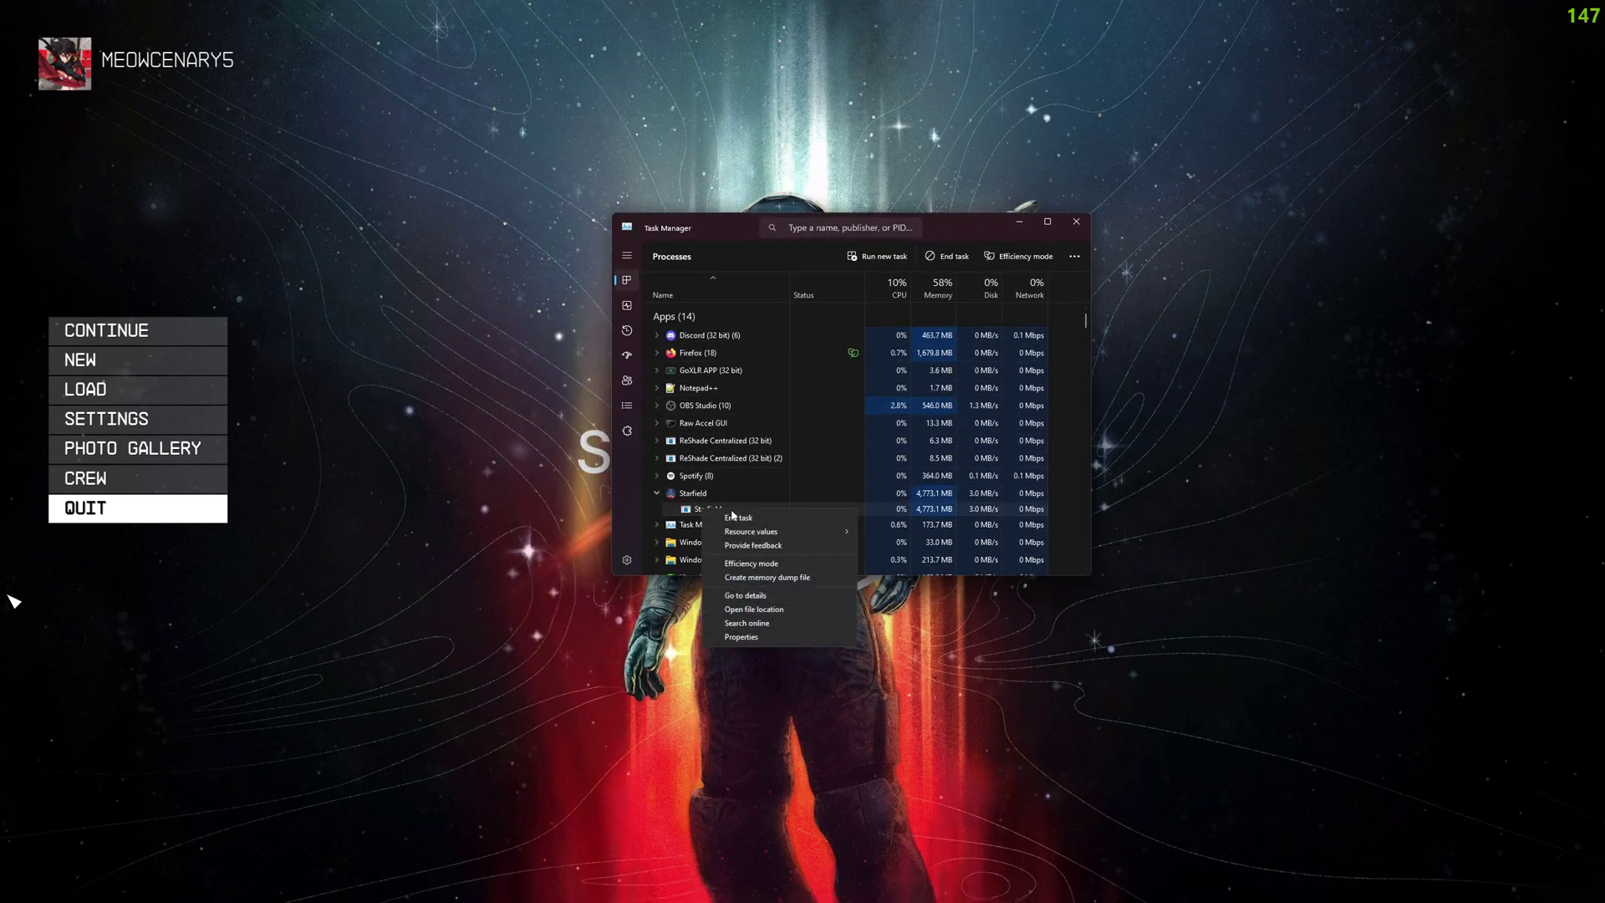
{"action": "left_click", "coordinate": [756, 639]}
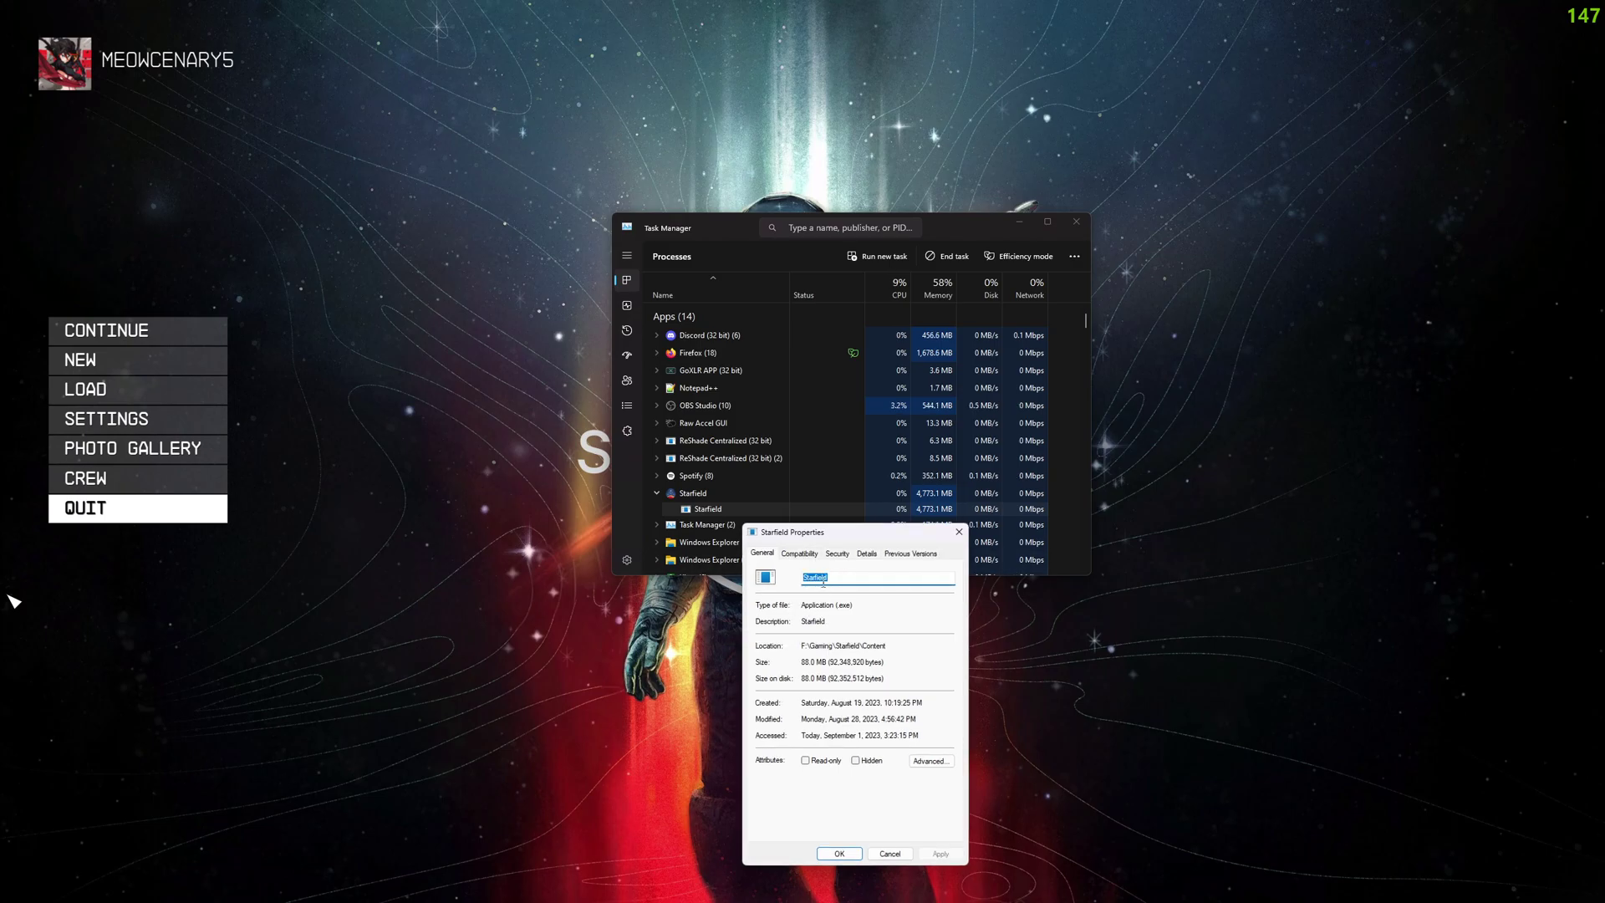
{"action": "mouse_move", "coordinate": [806, 540]}
{"action": "left_mouse_down"}
{"action": "mouse_move", "coordinate": [789, 509]}
{"action": "mouse_move", "coordinate": [817, 514]}
{"action": "left_mouse_up"}
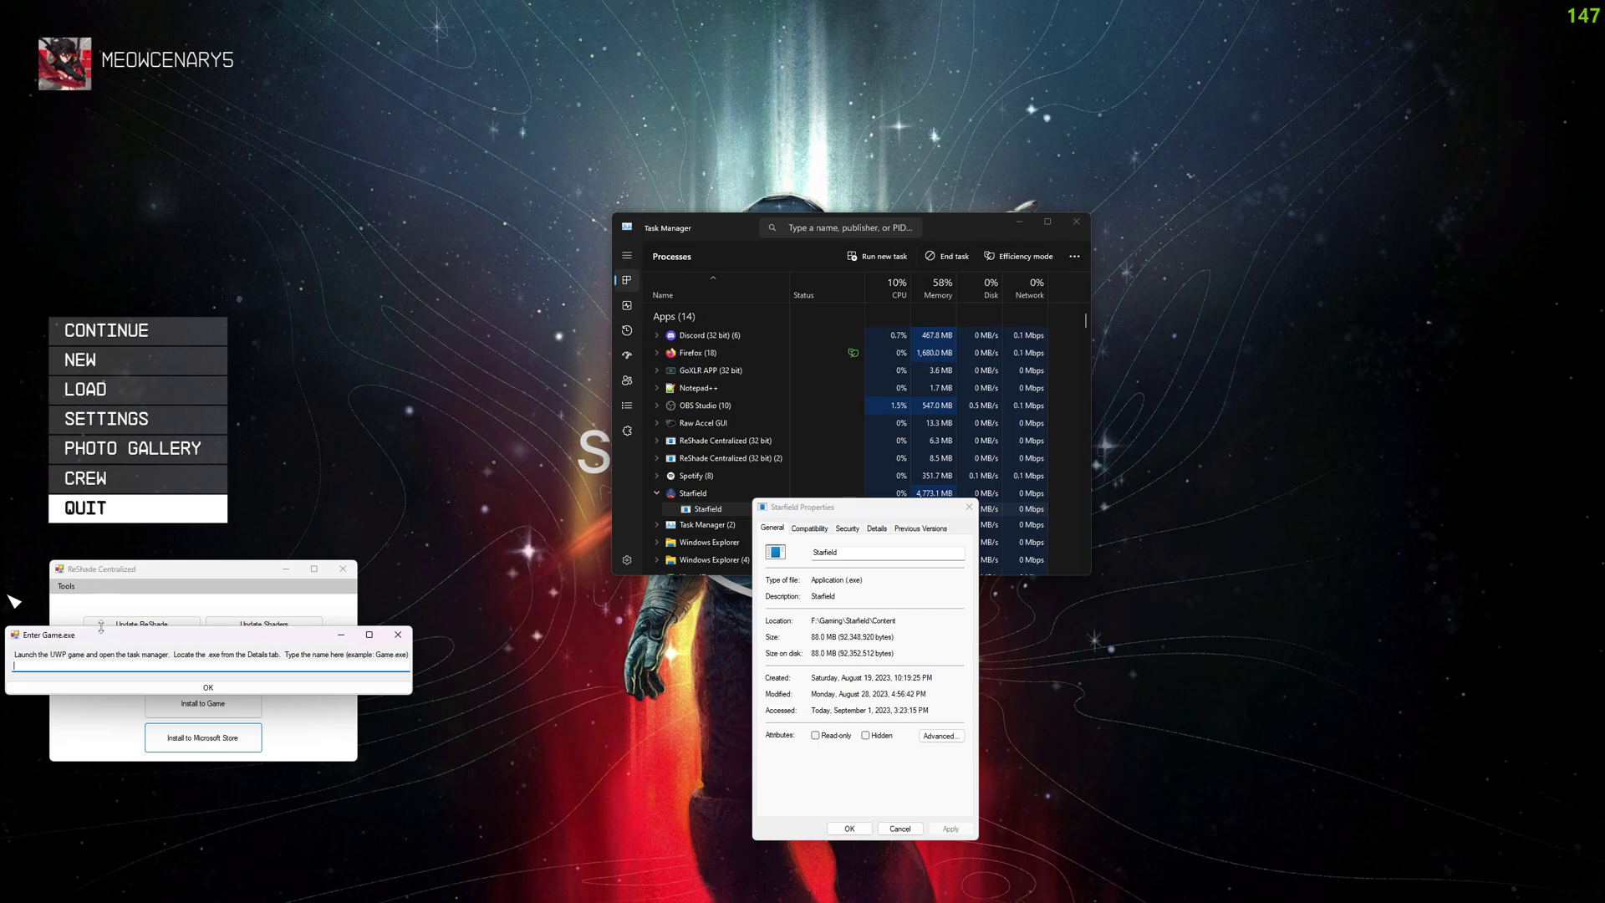
Enter Starfield.exe as the game executable name in ReShade Centralized and confirm it.
{"action": "left_click_drag", "start_coordinate": [61, 640], "coordinate": [98, 653]}
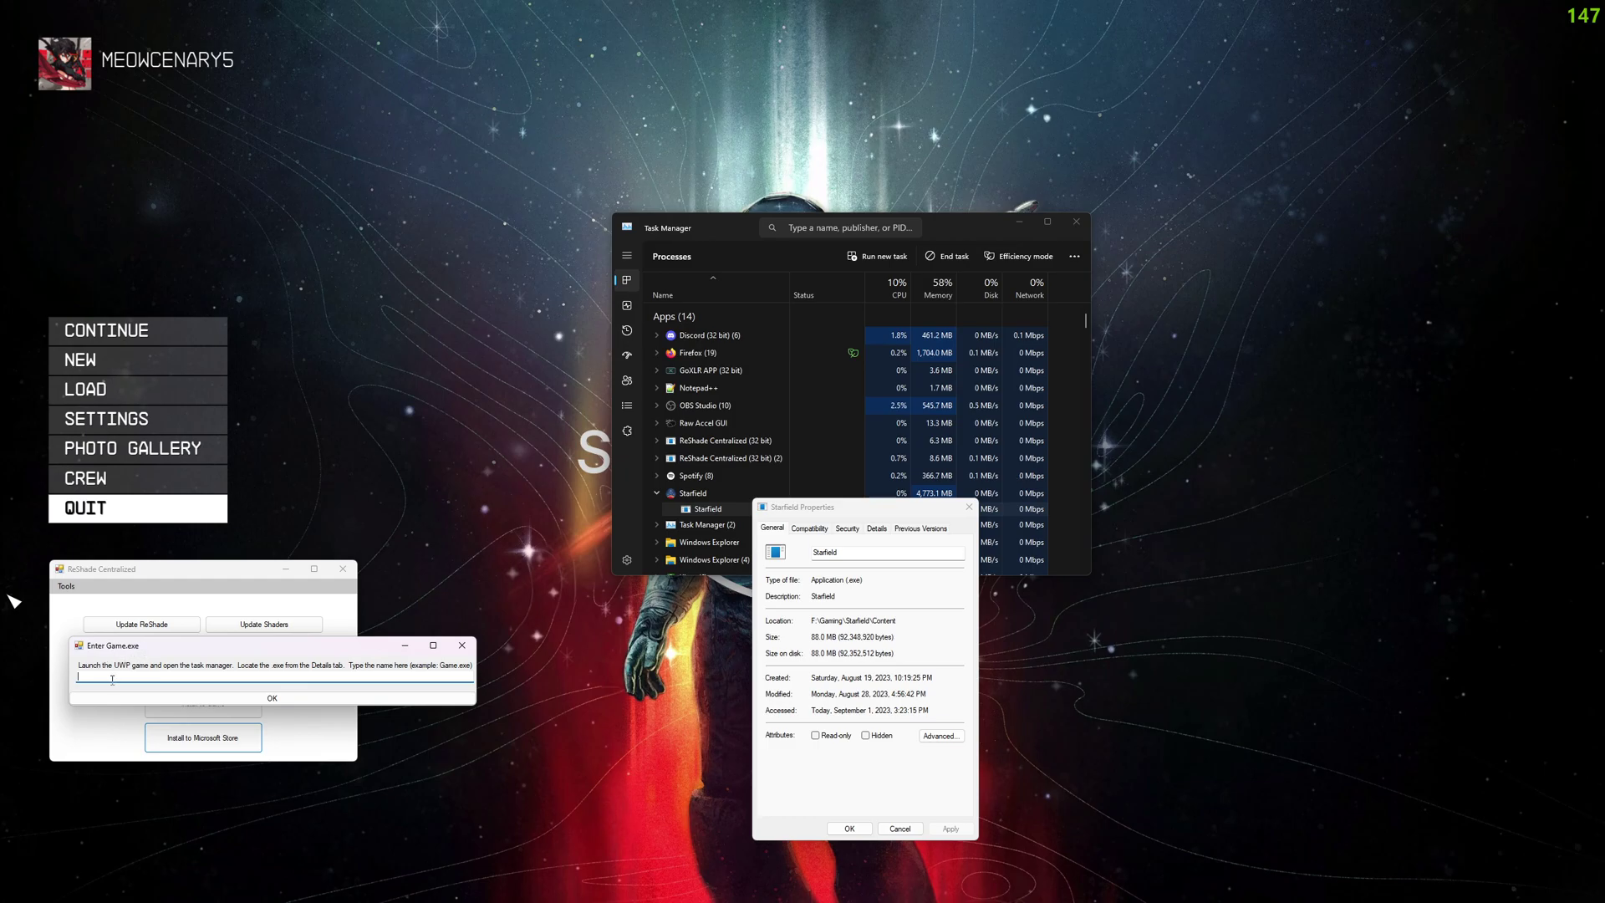
{"action": "type", "text": "Starfield"}
{"action": "type", "text": ".ex"}
{"action": "left_click", "coordinate": [231, 698]}
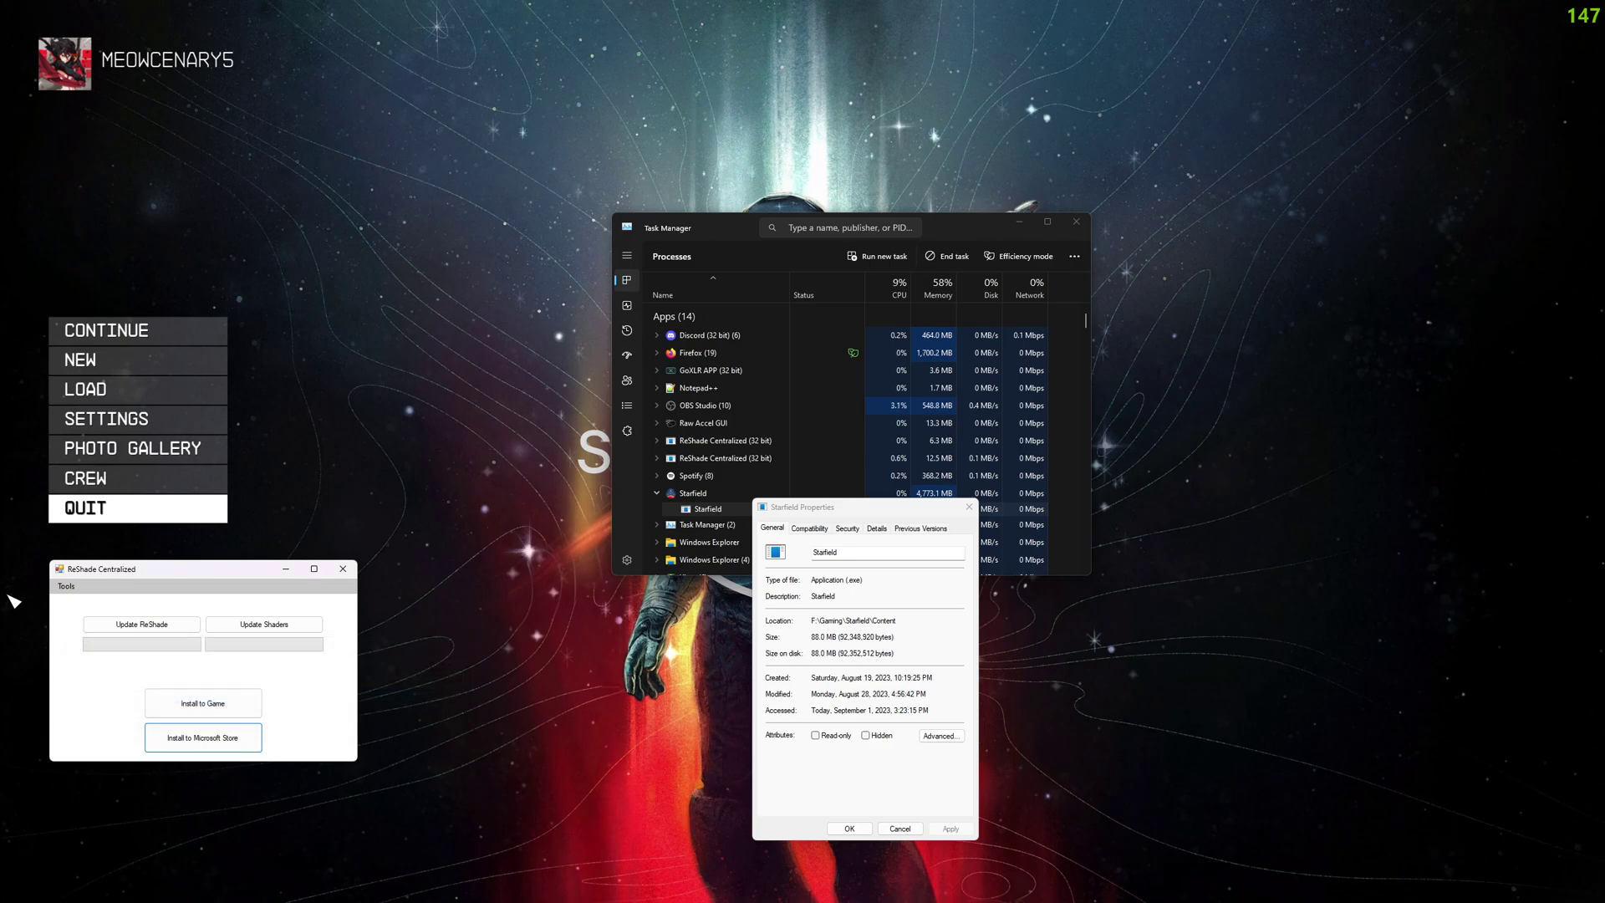
Choose the BethesdaSoftworks application with the numeric name near the end of the application list and decline overwriting the existing ReShade.ini.
{"action": "left_click", "coordinate": [1020, 222]}
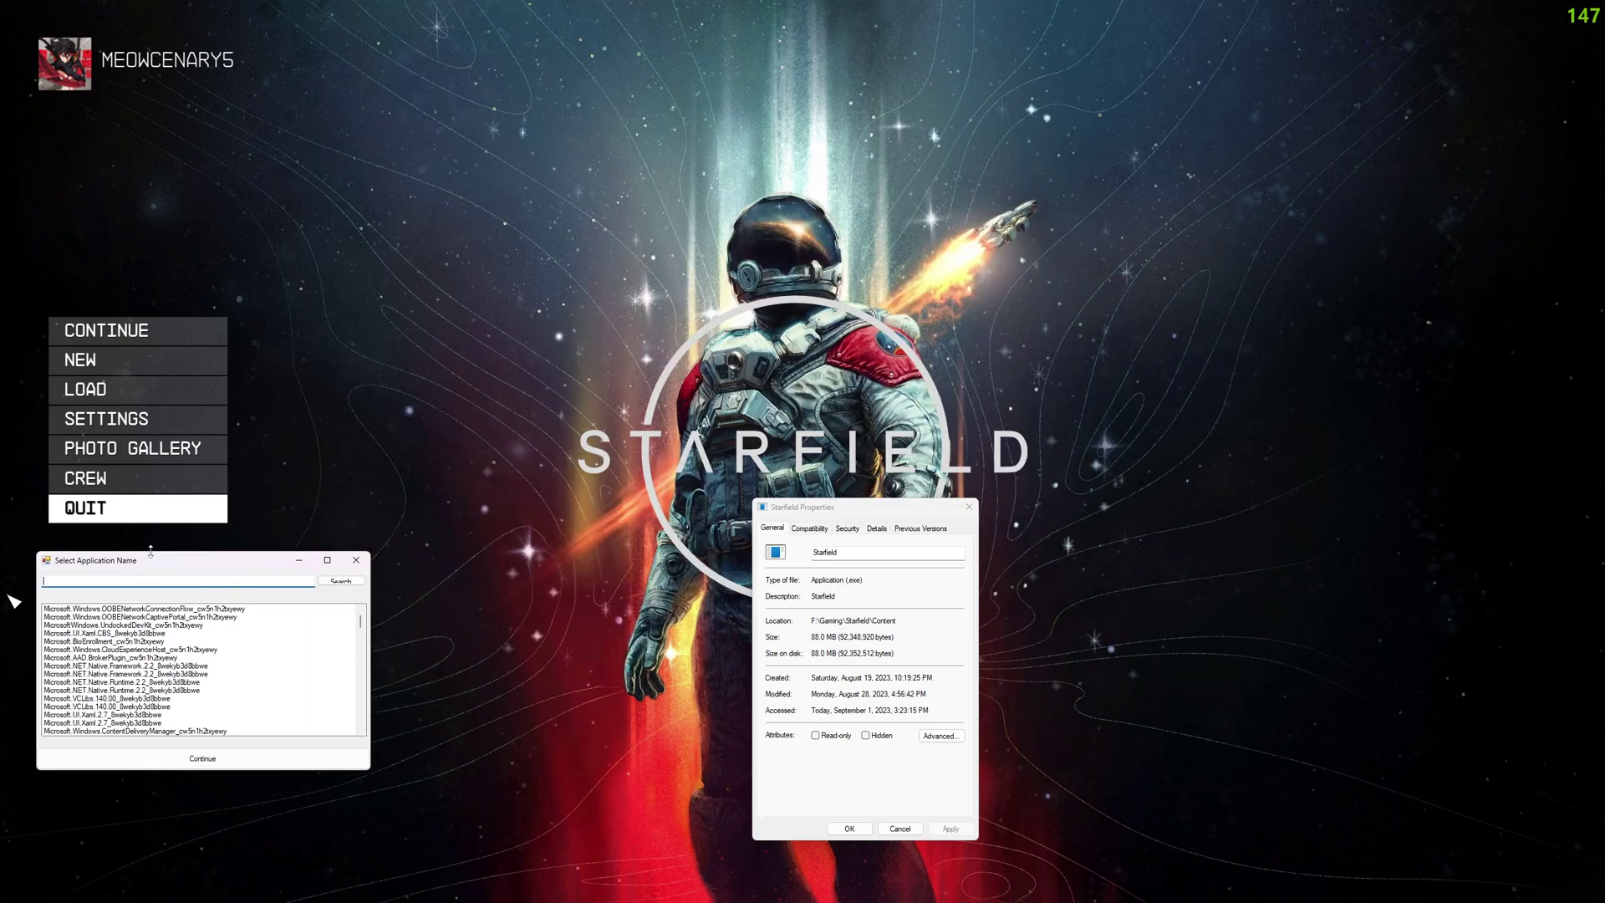
{"action": "left_click_drag", "start_coordinate": [151, 559], "coordinate": [472, 393]}
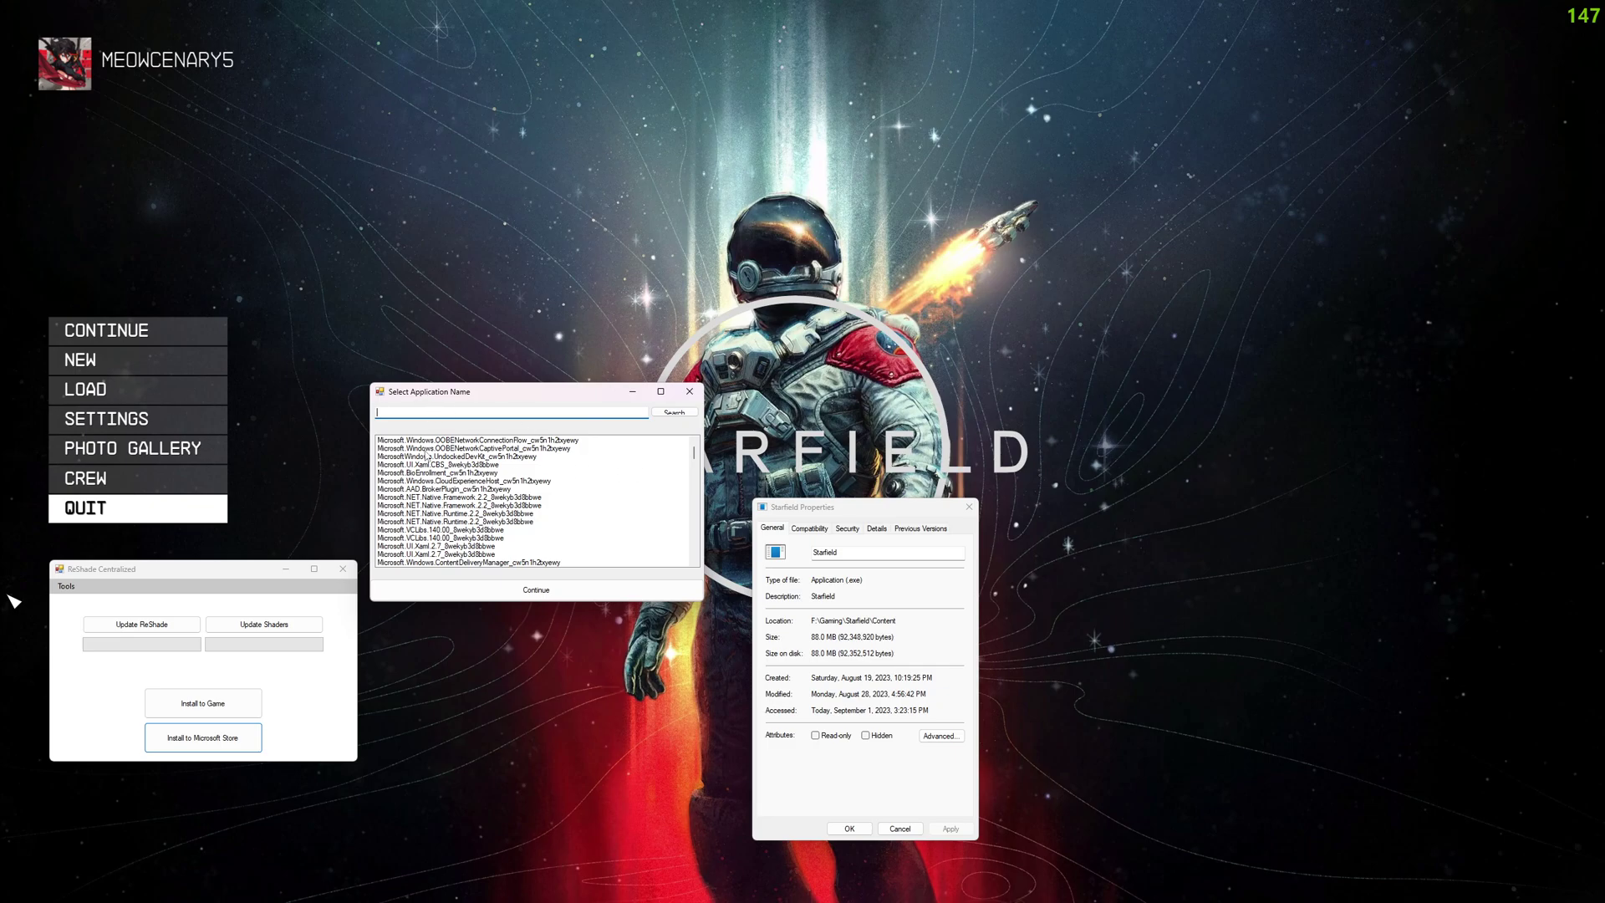
{"action": "scroll", "coordinate": [428, 458], "scroll_direction": "down", "scroll_amount": 5}
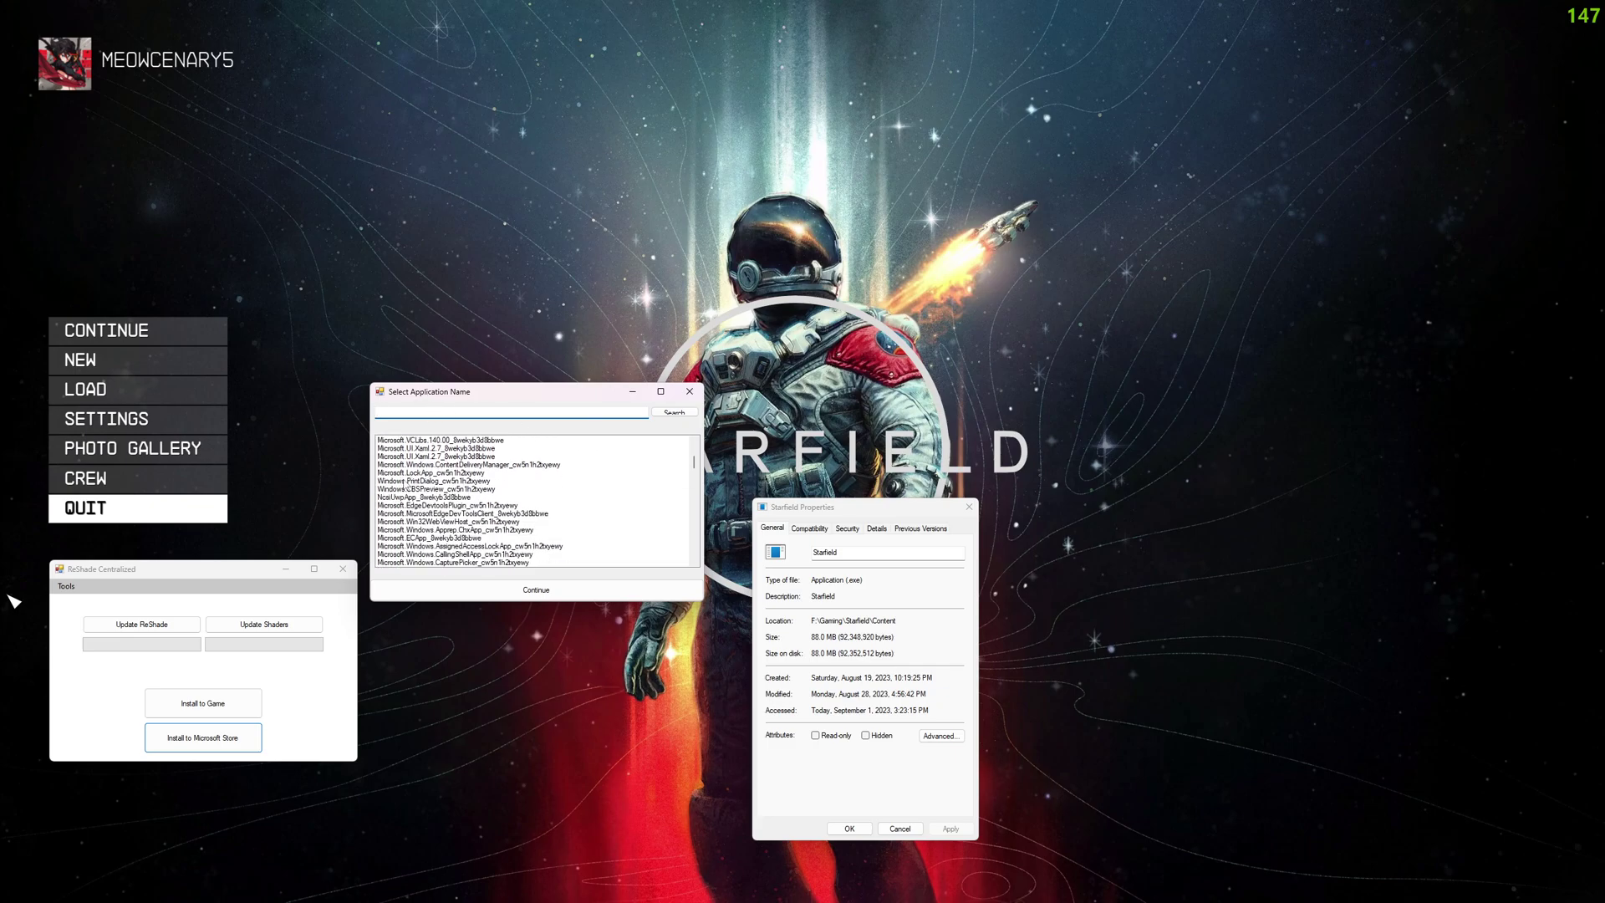
{"action": "scroll", "coordinate": [418, 489], "scroll_direction": "down", "scroll_amount": 3}
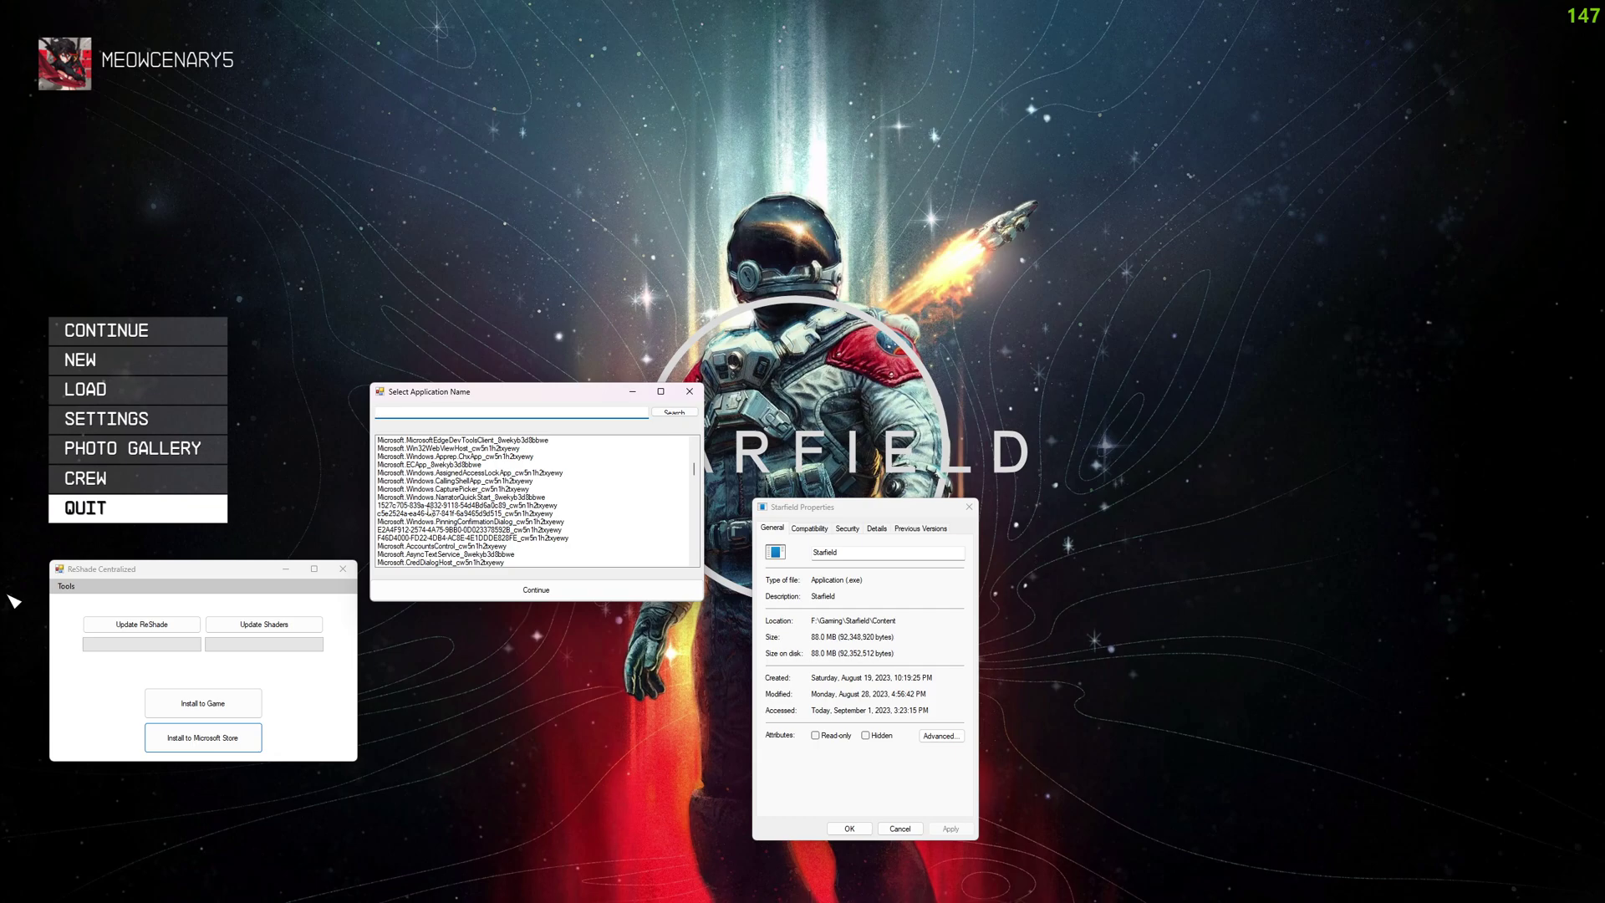
{"action": "scroll", "coordinate": [459, 505], "scroll_direction": "down", "scroll_amount": 5}
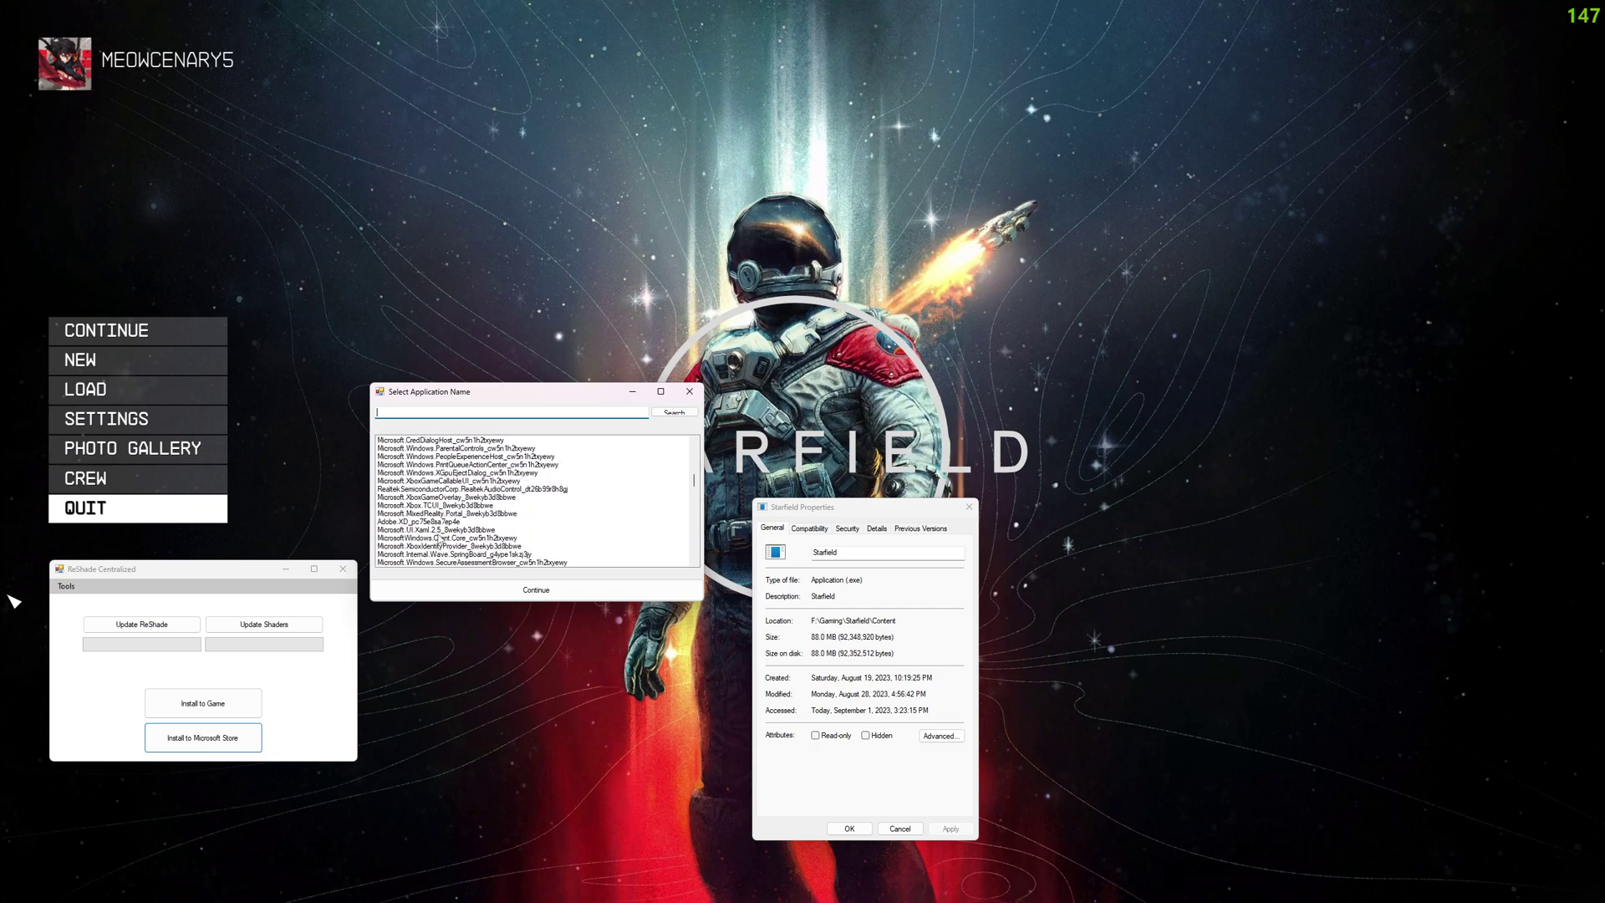
{"action": "scroll", "coordinate": [454, 531], "scroll_direction": "down", "scroll_amount": 5}
{"action": "left_click_drag", "start_coordinate": [695, 484], "coordinate": [695, 551]}
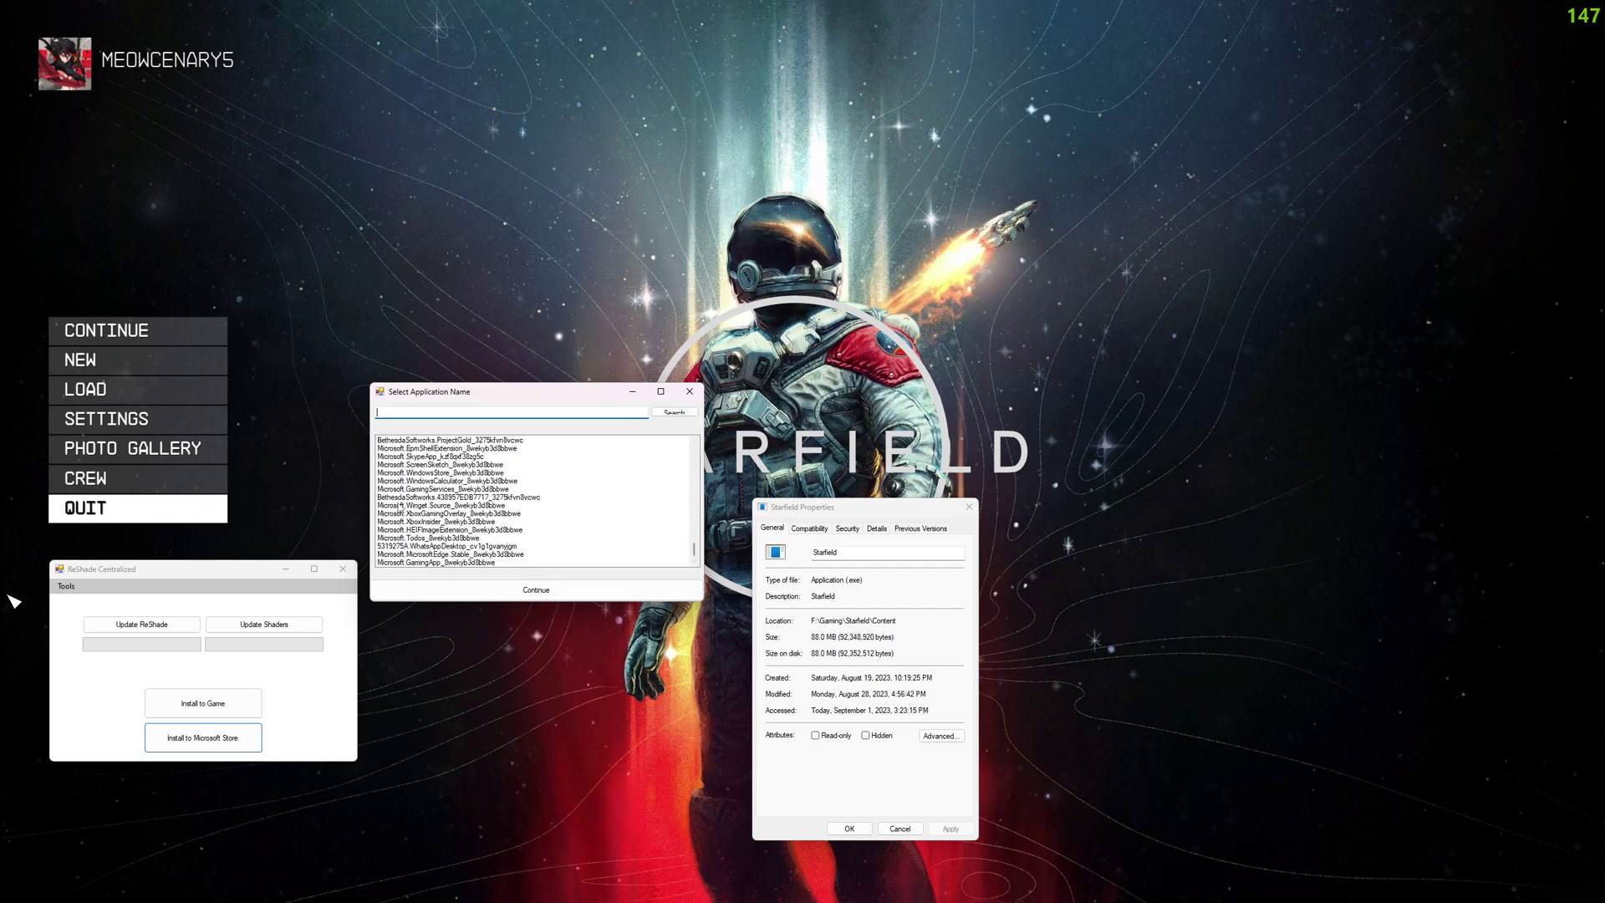
{"action": "left_click", "coordinate": [402, 497]}
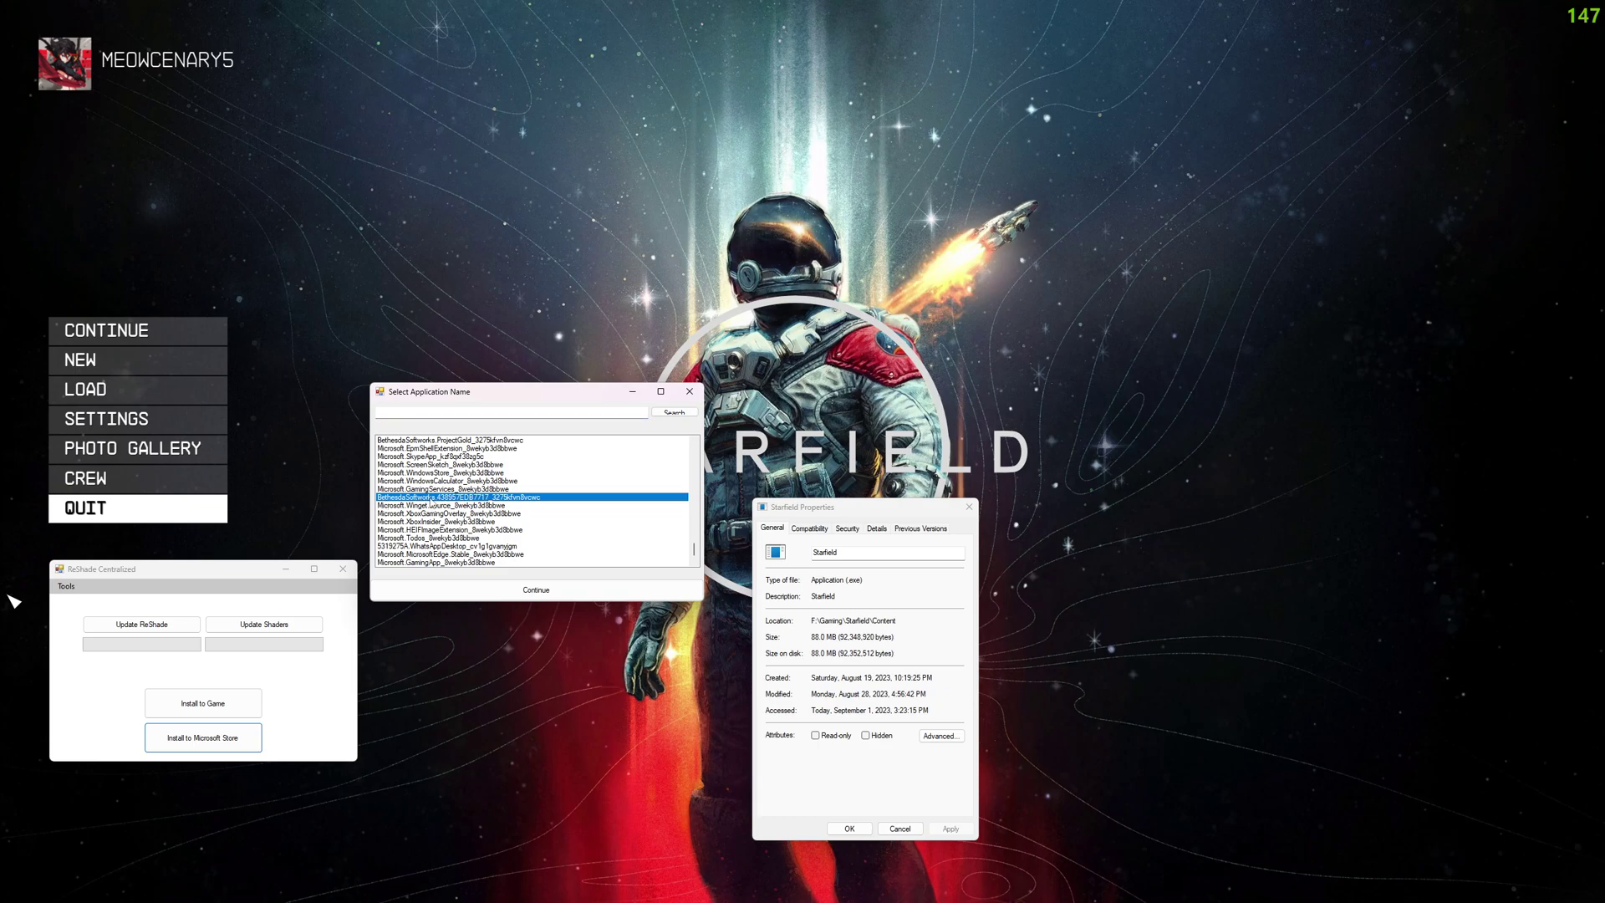
{"action": "left_click", "coordinate": [535, 590]}
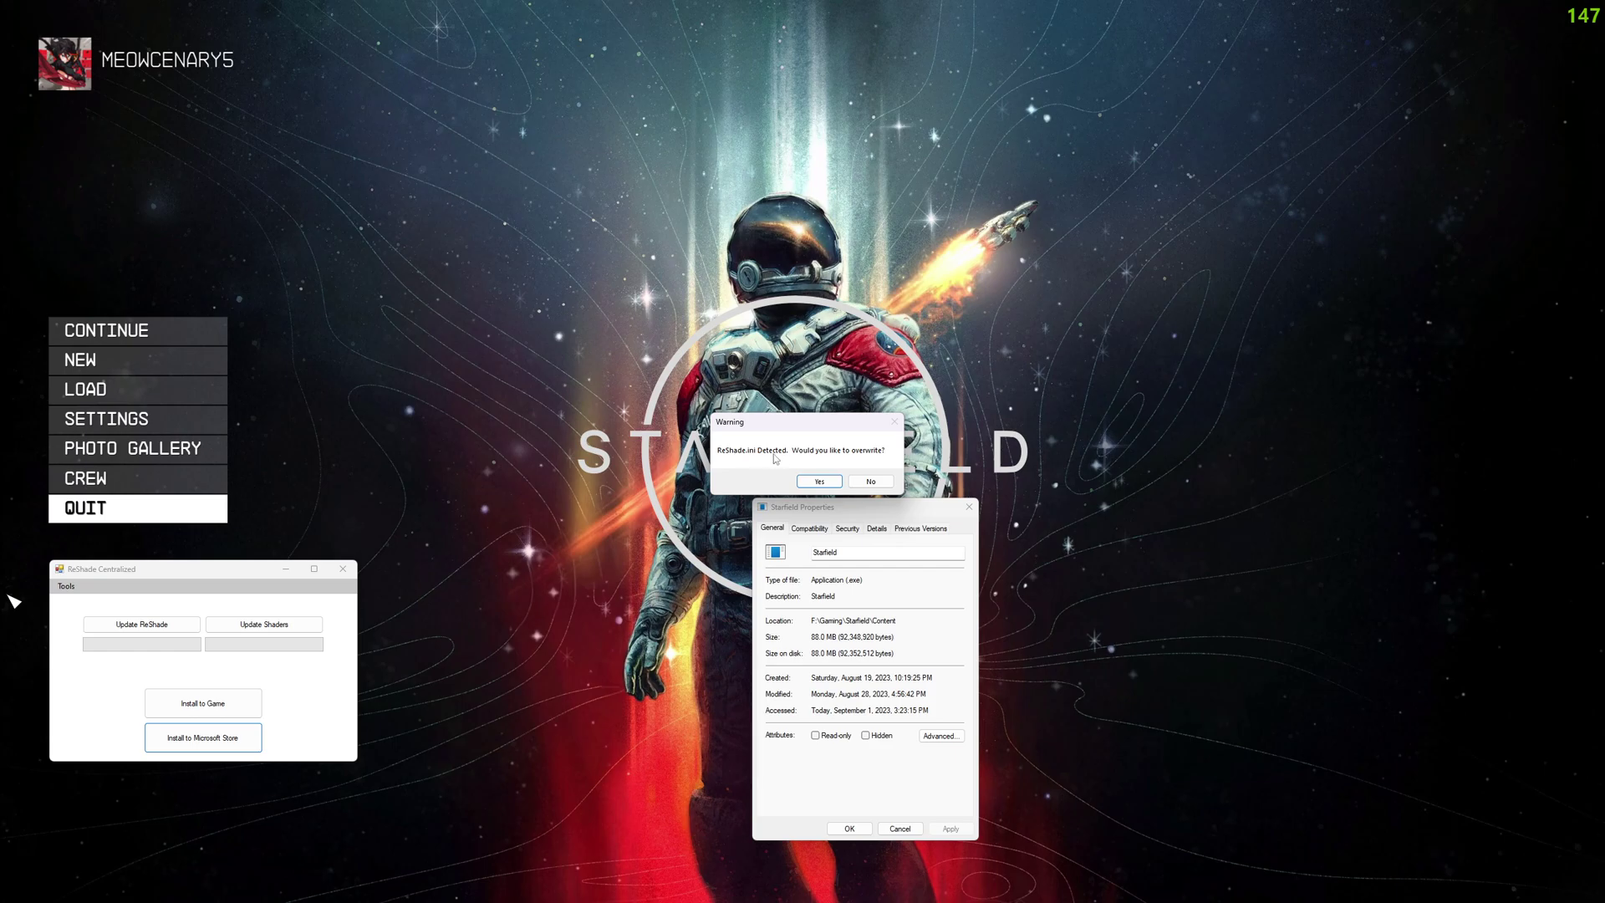
{"action": "left_click", "coordinate": [871, 481]}
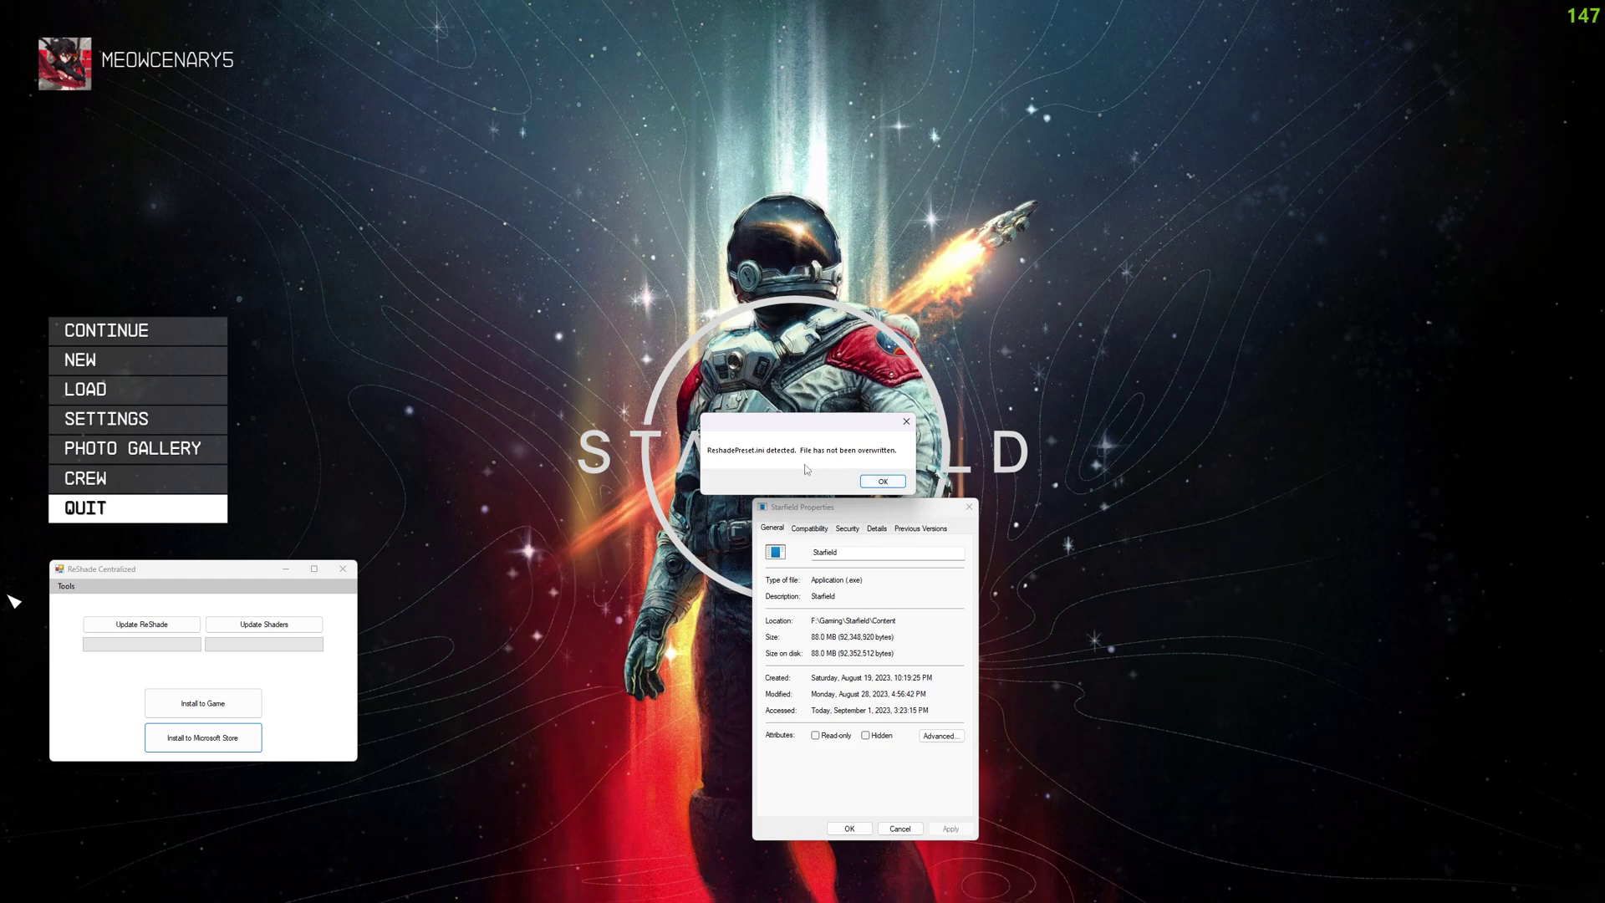
Finish the ReShade installation, declining to overwrite the existing Starfield with ReShade.ps1 script and acknowledging the remaining notices.
{"action": "left_click", "coordinate": [875, 480]}
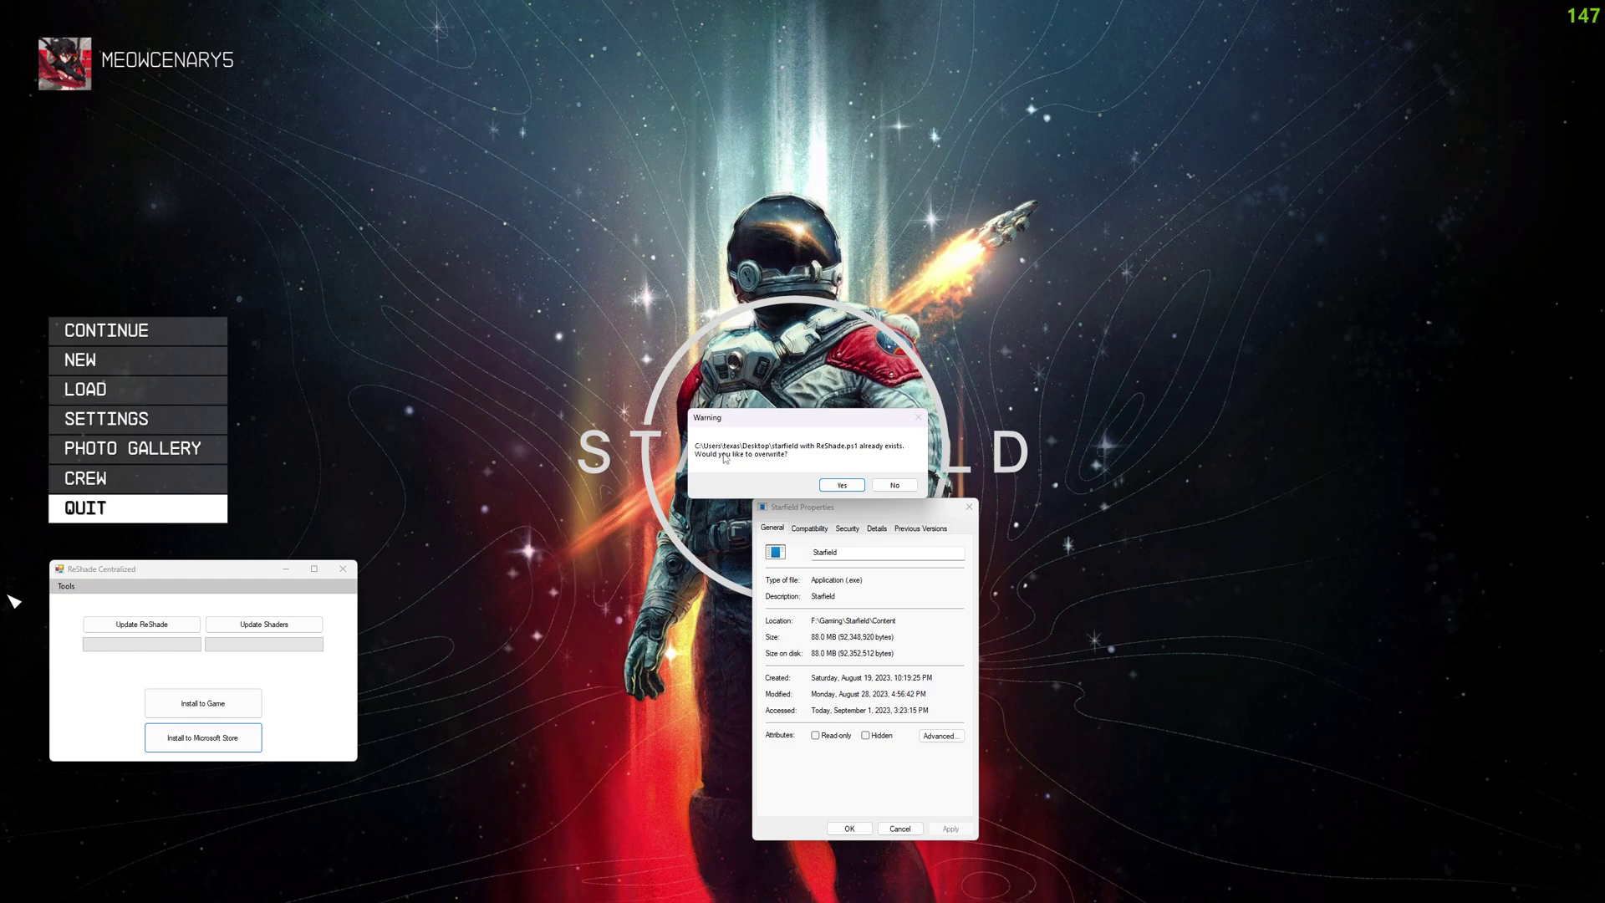
{"action": "left_click", "coordinate": [896, 484]}
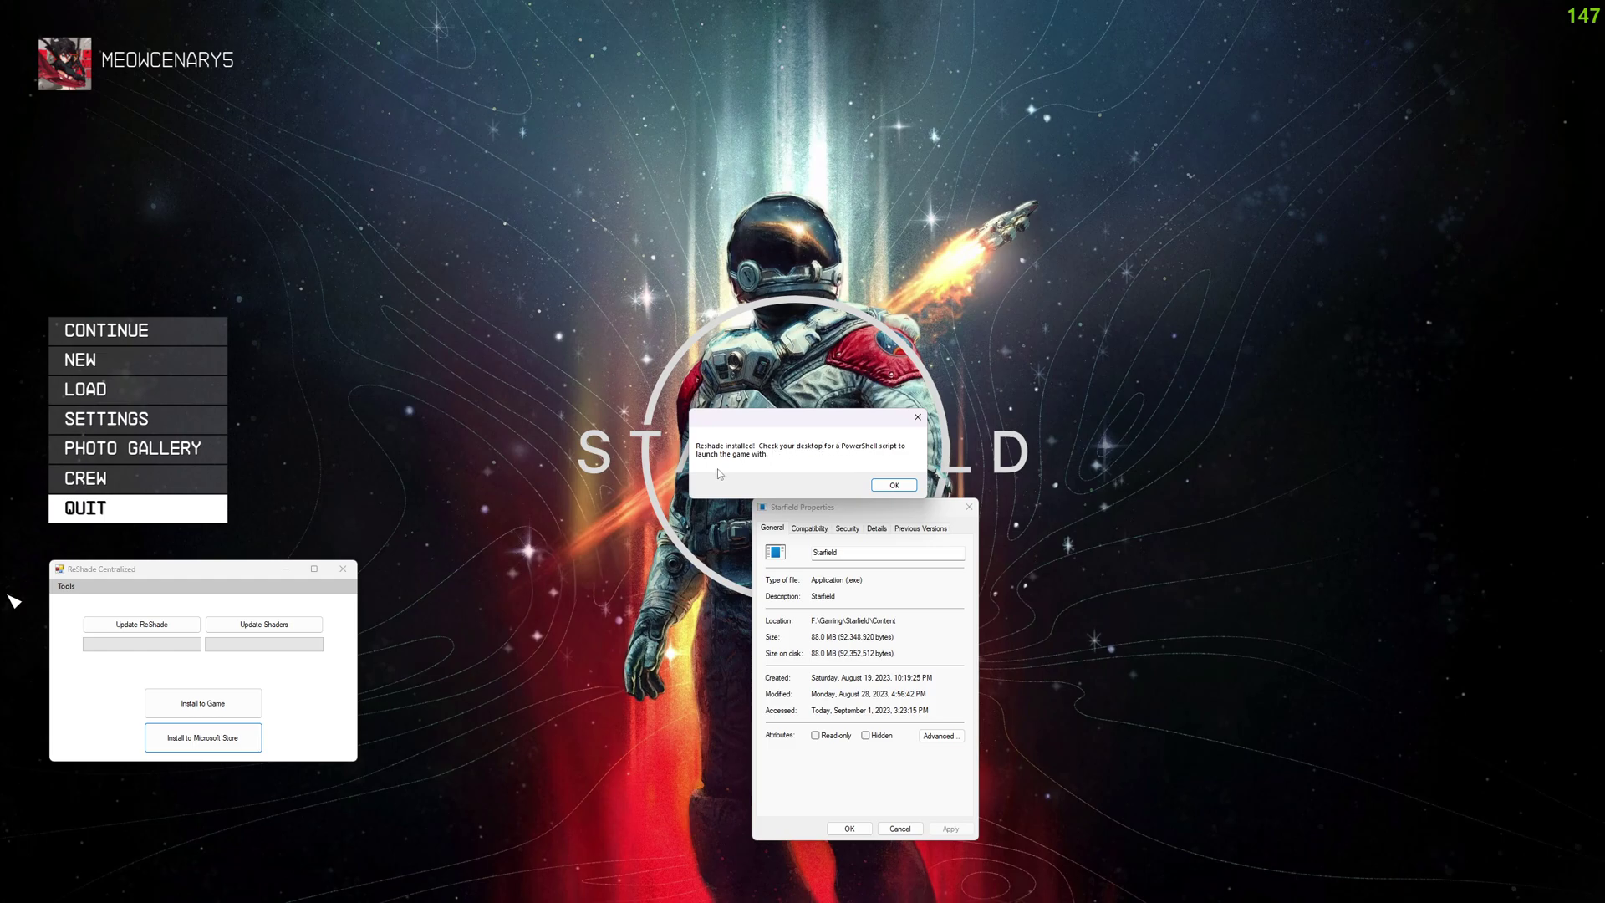
{"action": "left_click", "coordinate": [880, 487]}
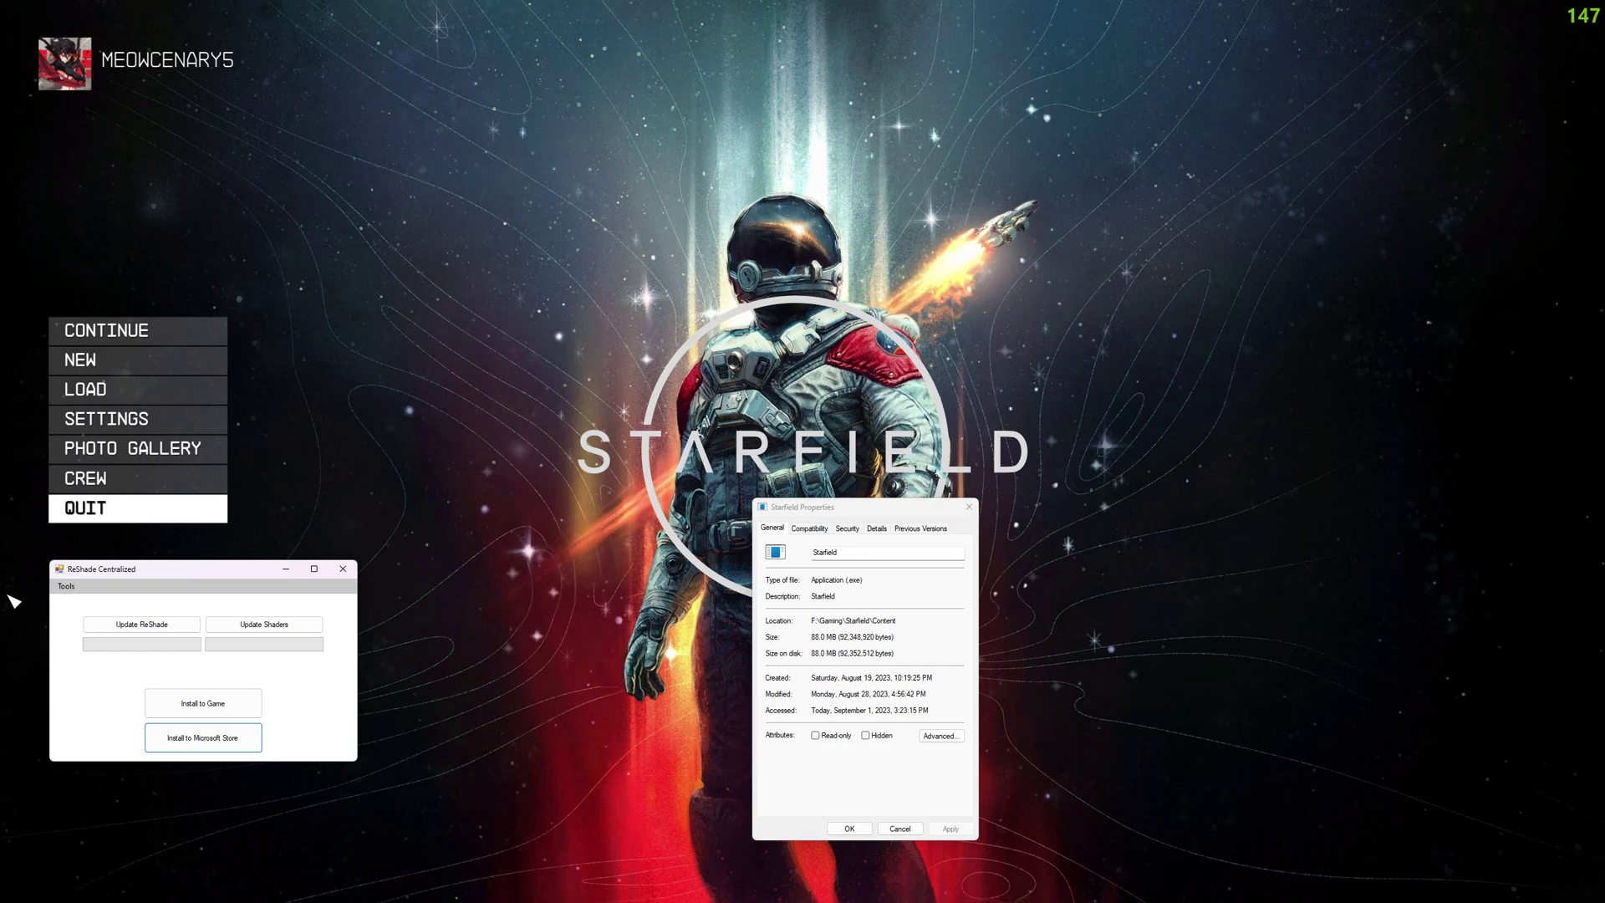
Quit Starfield to the desktop and close the Starfield file properties.
{"action": "left_click", "coordinate": [14, 602]}
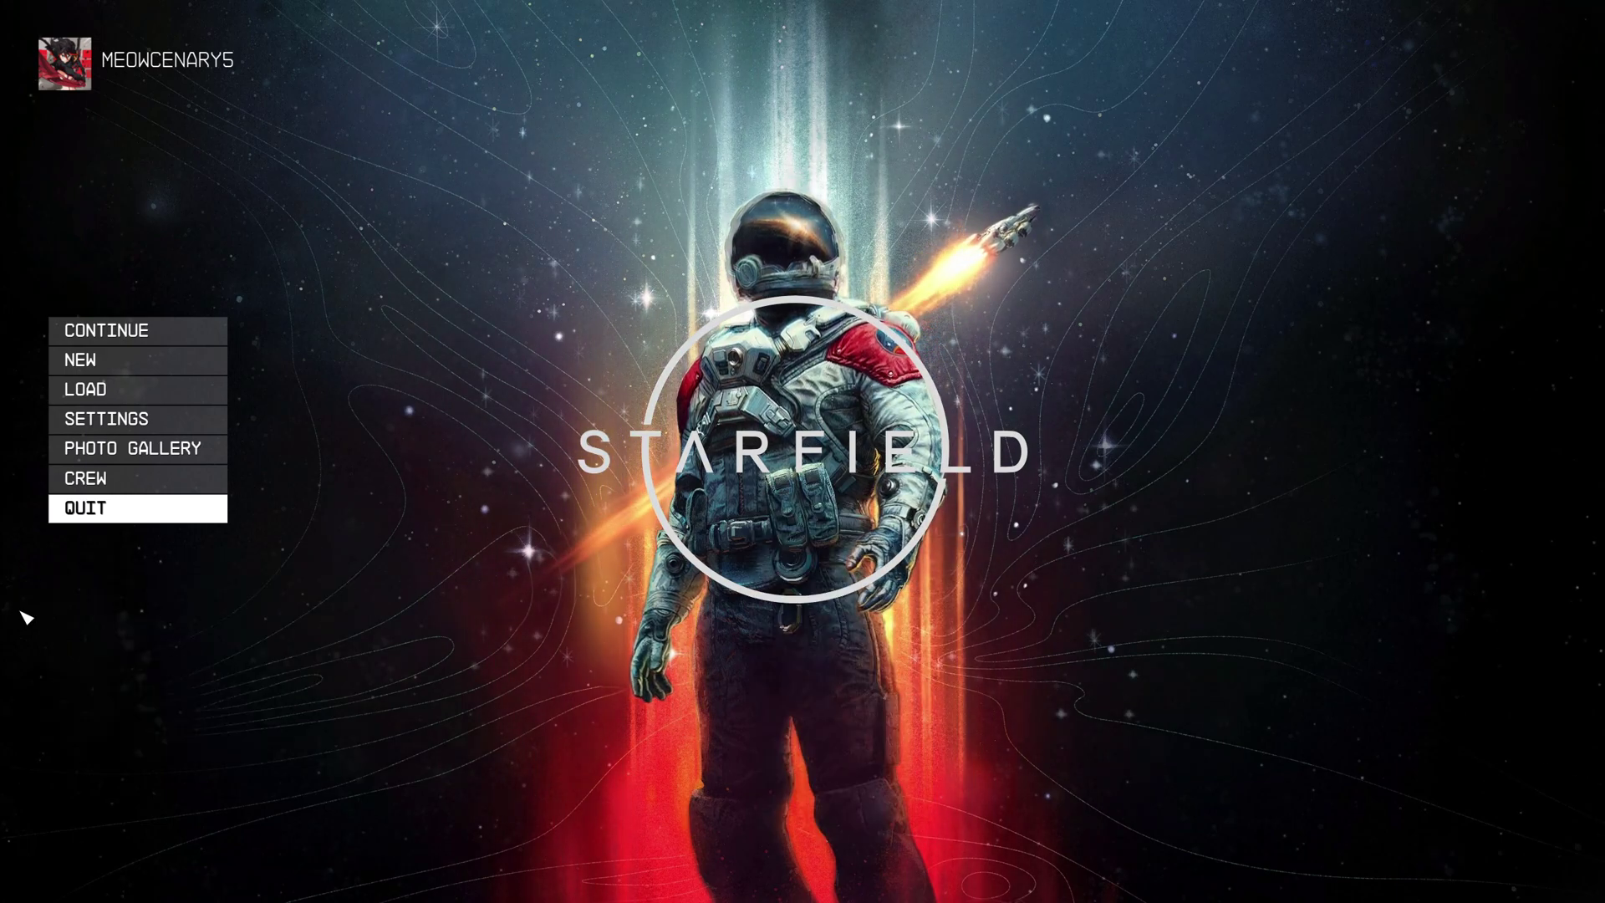
{"action": "left_click", "coordinate": [191, 509]}
{"action": "left_click", "coordinate": [752, 830]}
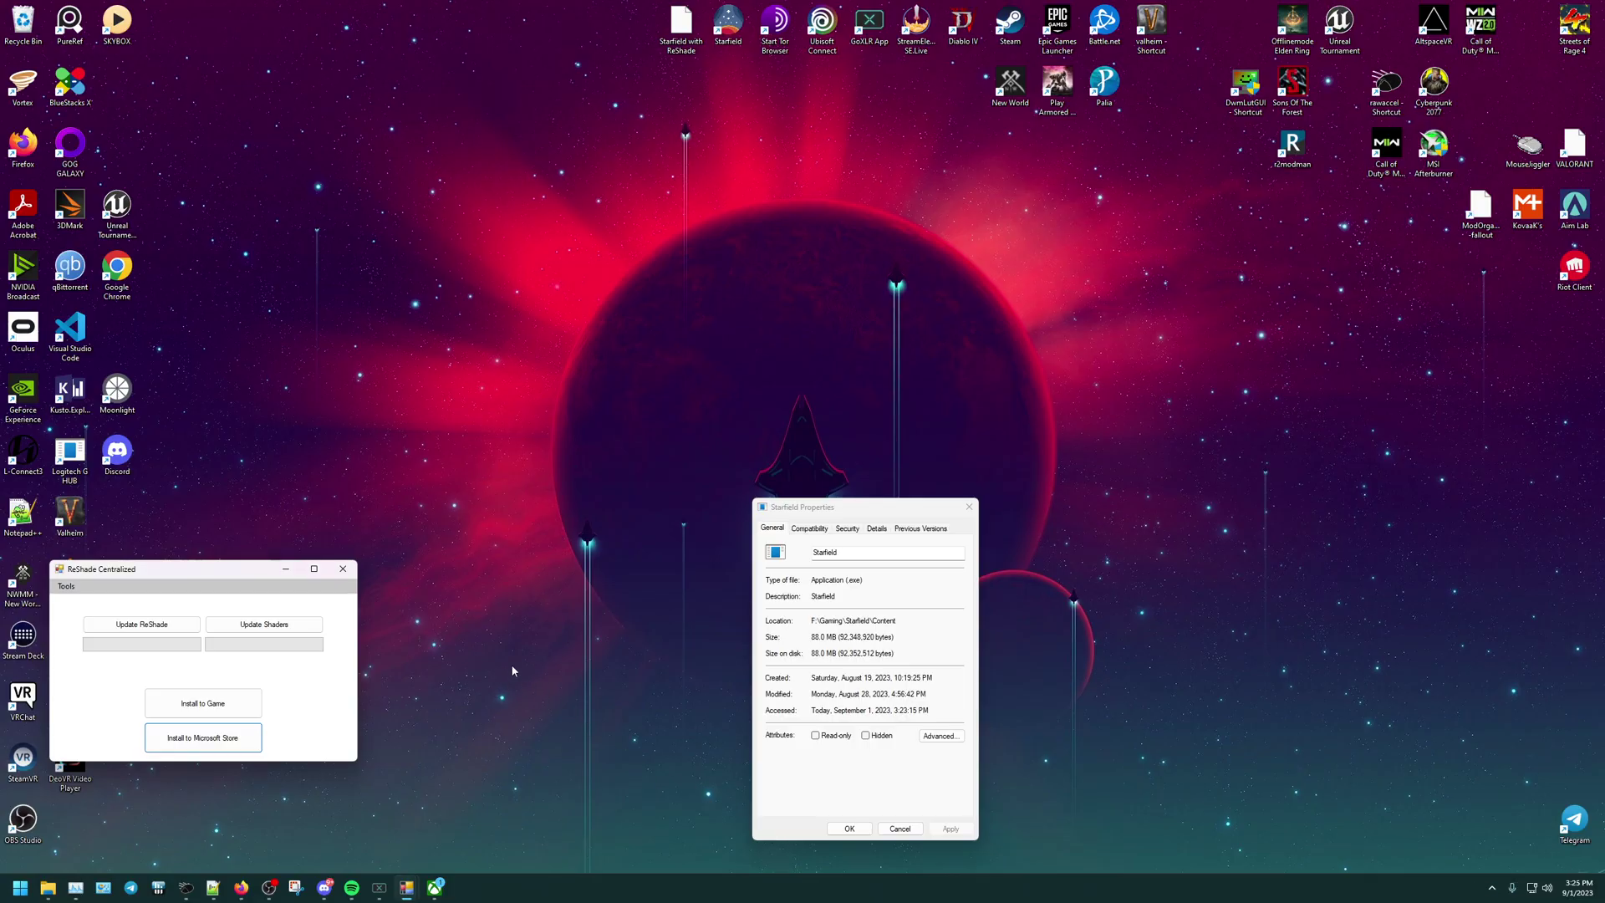
{"action": "left_click", "coordinate": [969, 506]}
Close the spare ReShade Centralized window without completed updates and minimize the other ReShade Centralized window.
{"action": "left_click_drag", "start_coordinate": [189, 574], "coordinate": [290, 580]}
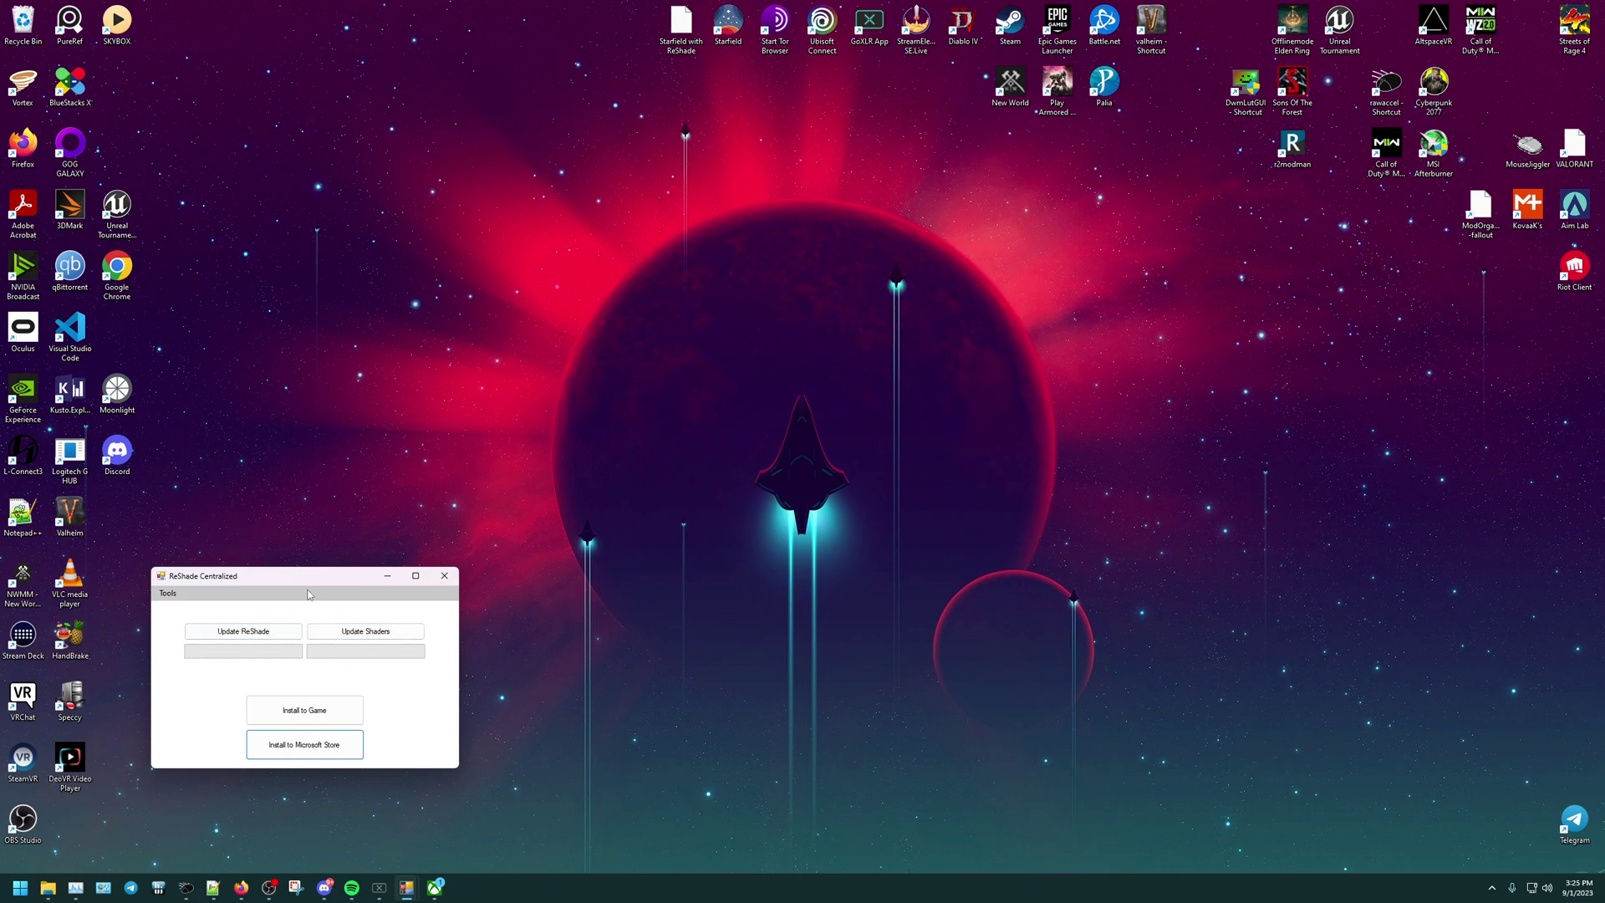
{"action": "left_click_drag", "start_coordinate": [292, 583], "coordinate": [323, 577]}
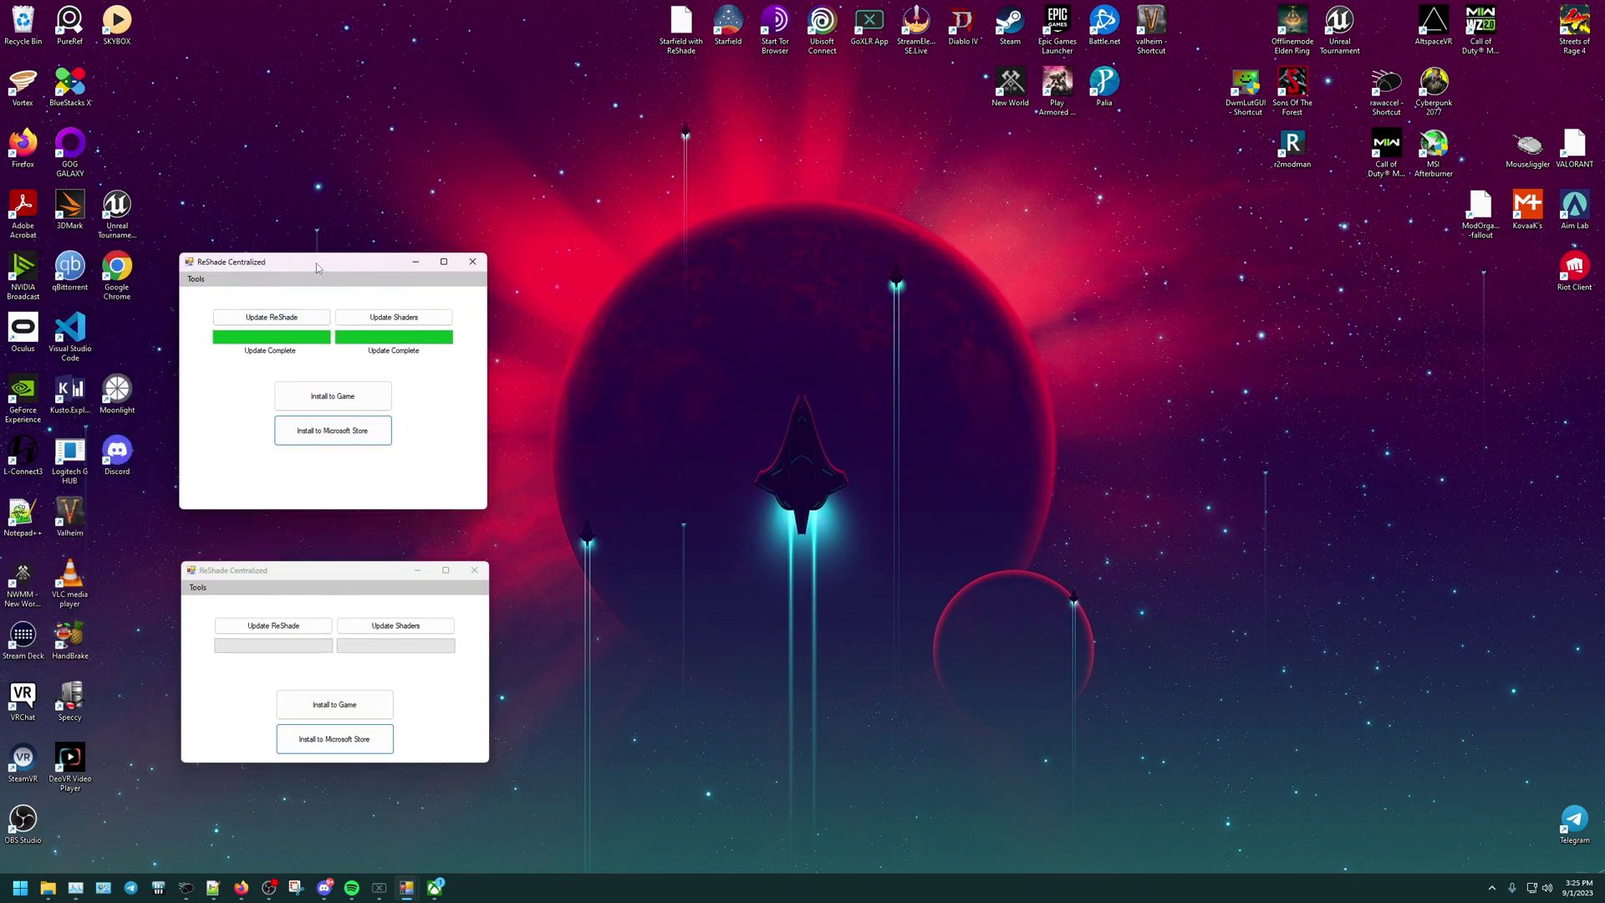
{"action": "left_click_drag", "start_coordinate": [341, 263], "coordinate": [332, 264]}
{"action": "left_click", "coordinate": [435, 601]}
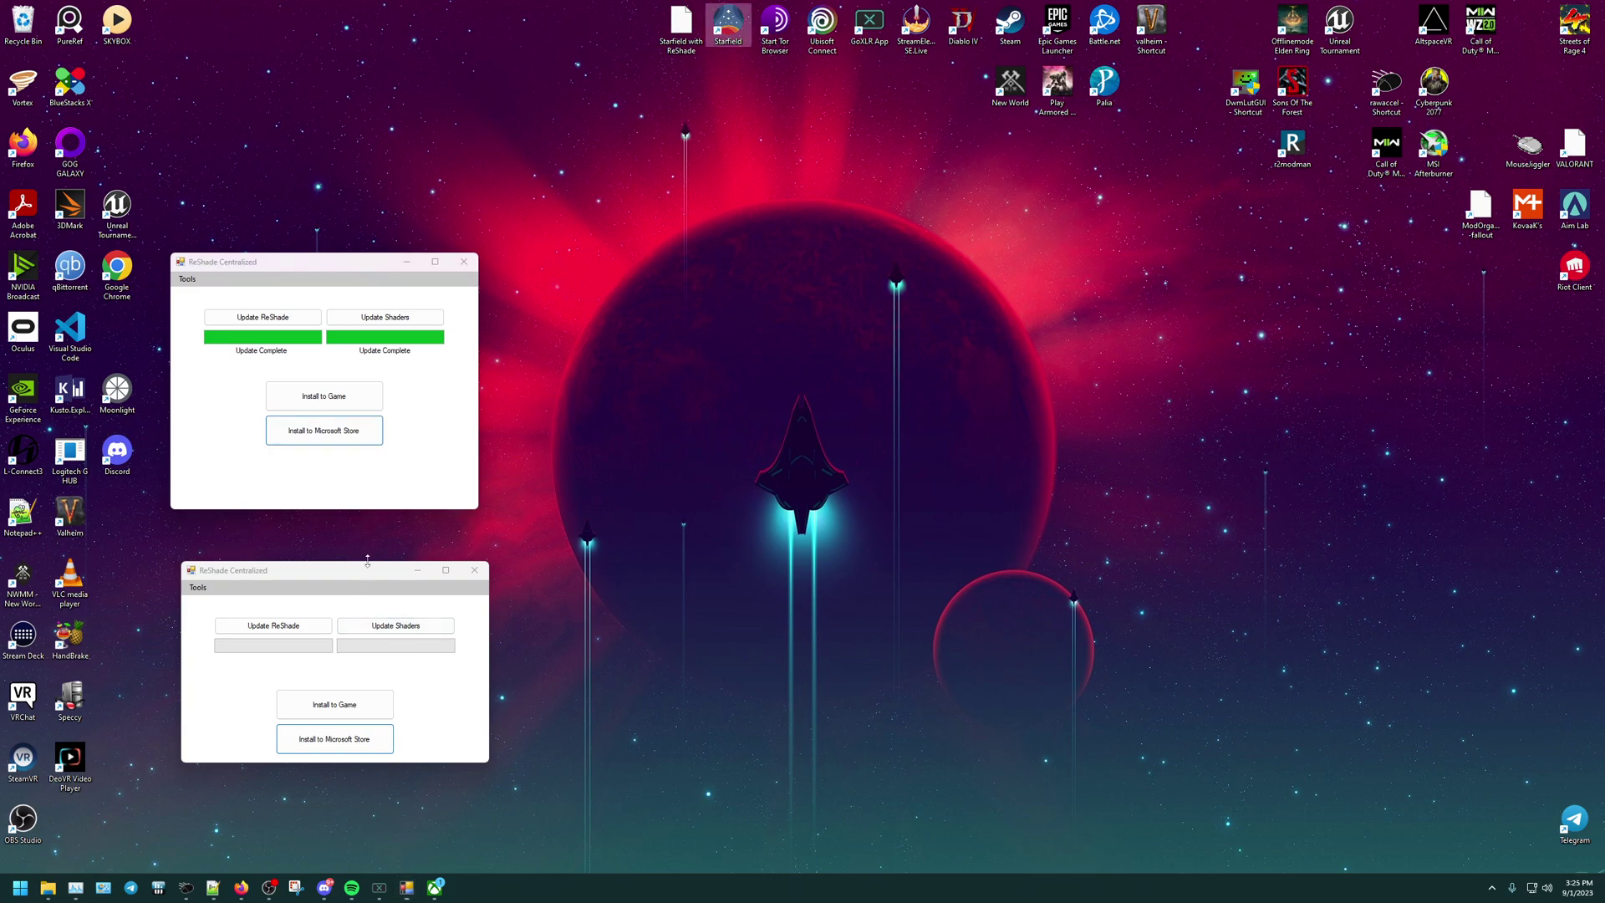
{"action": "left_click", "coordinate": [474, 572]}
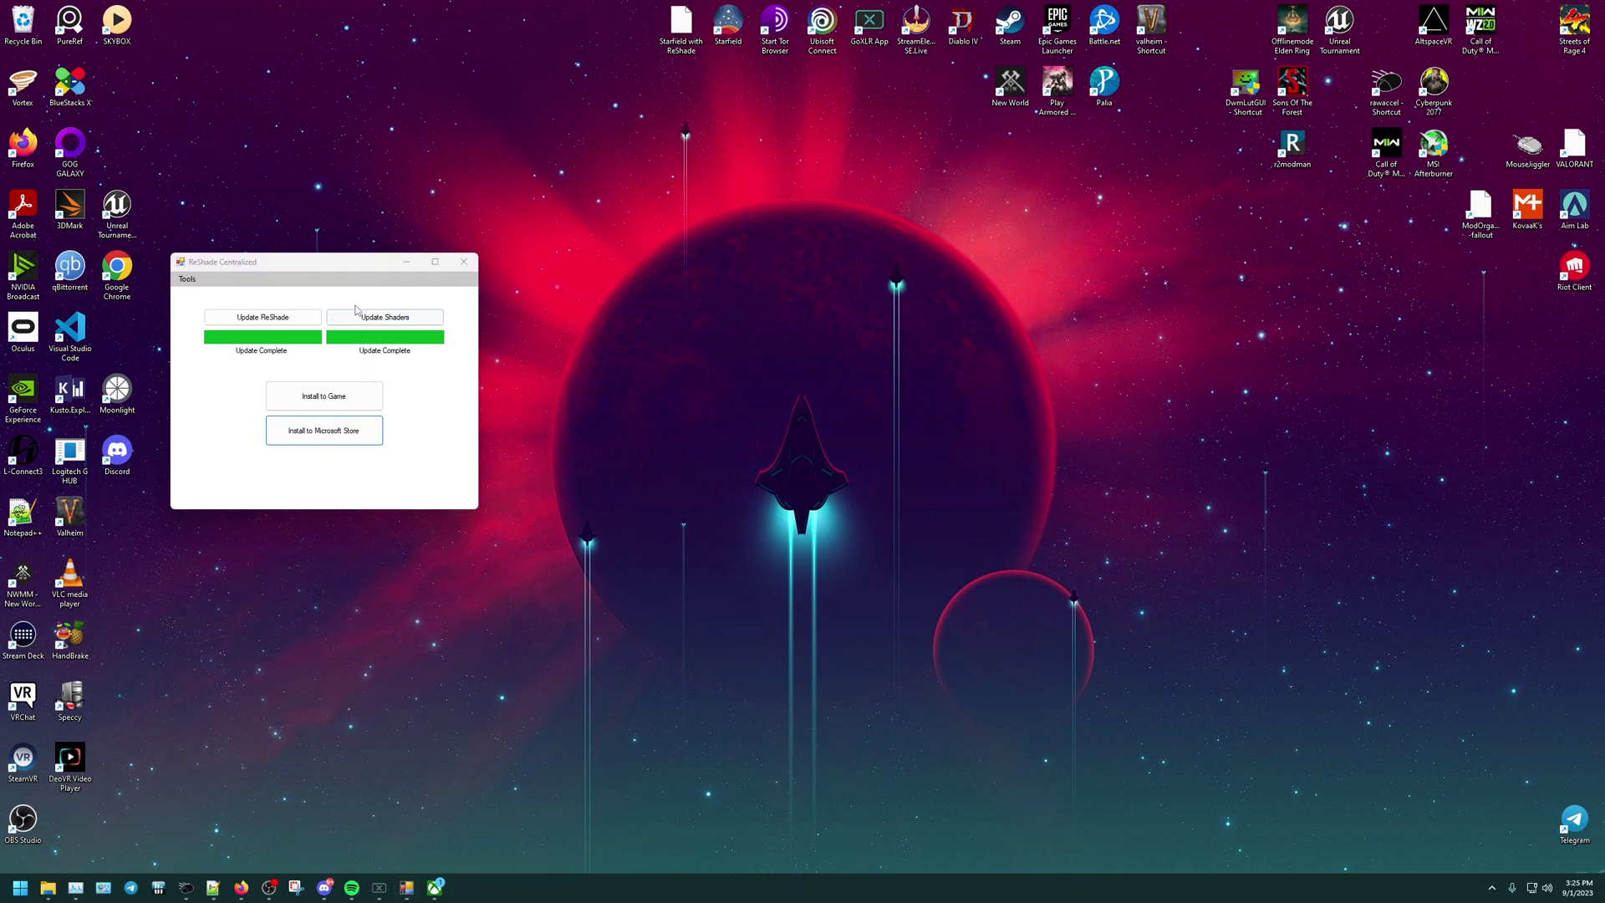
{"action": "left_click_drag", "start_coordinate": [372, 265], "coordinate": [425, 556]}
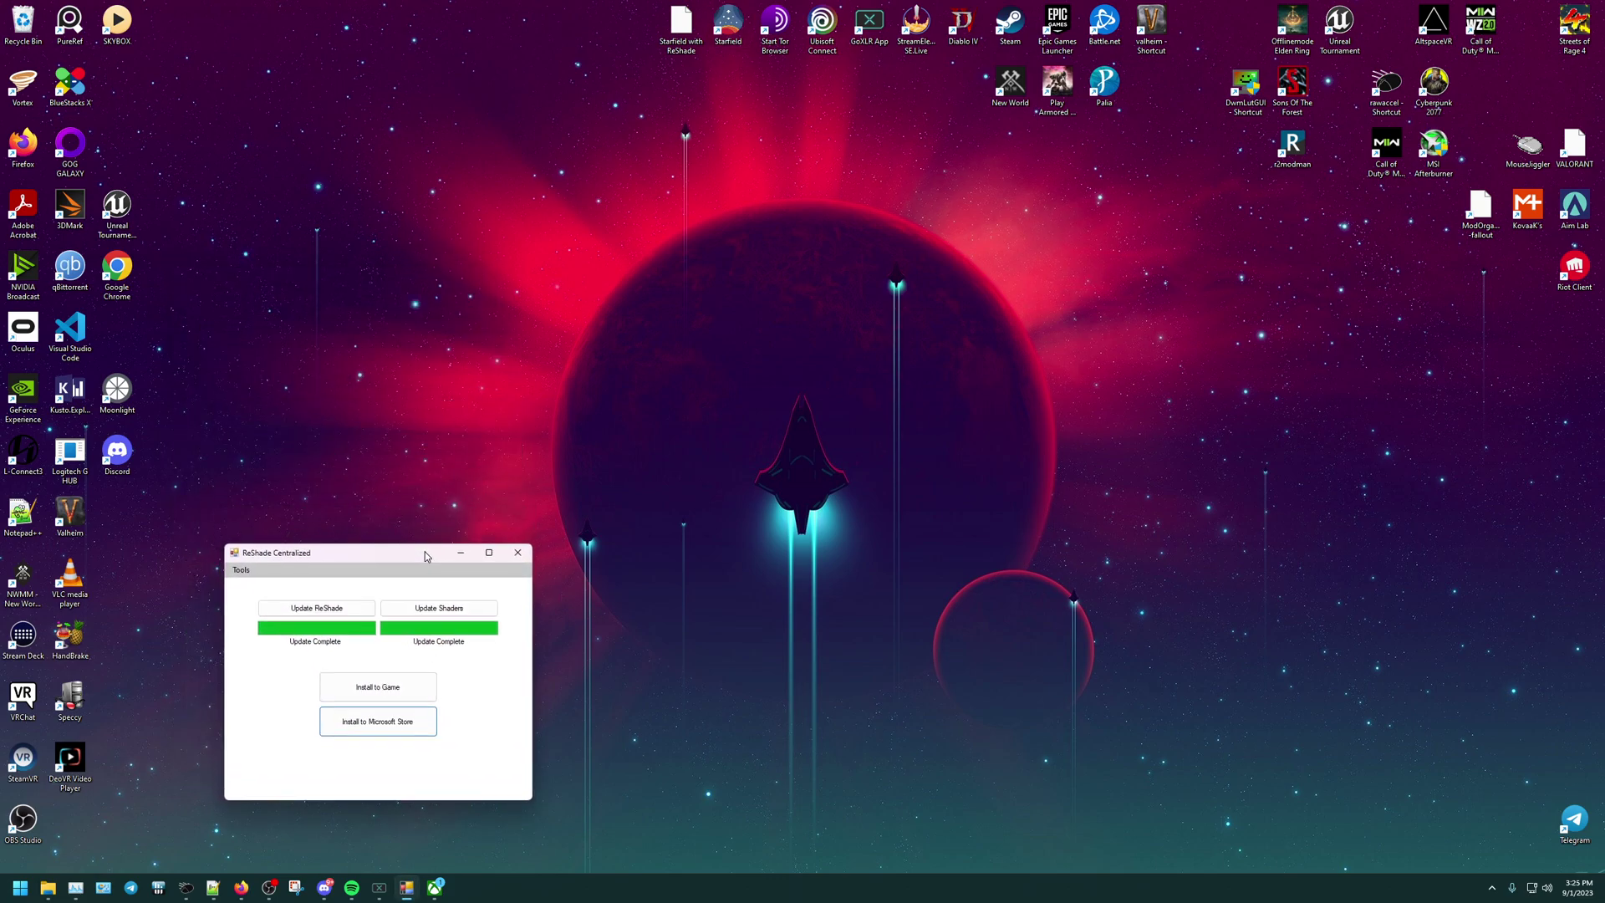
{"action": "key", "text": "super+Down"}
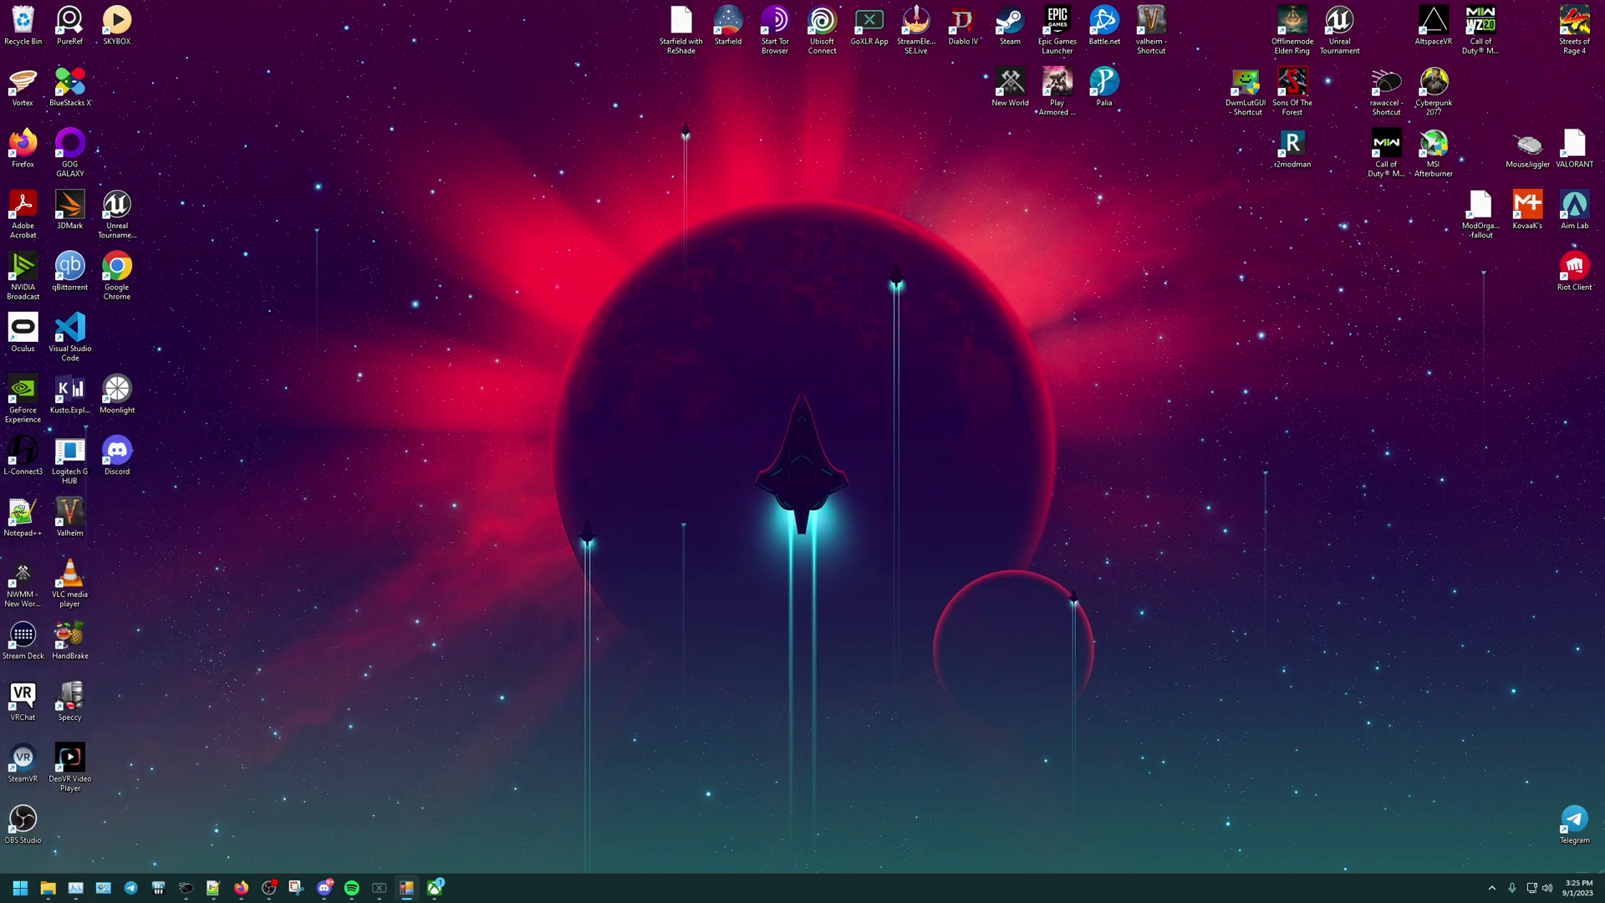
In Firefox, manually download the Quantum Reshade 1.25 main file from its Nexus Mods page using the slow download.
{"action": "left_click", "coordinate": [242, 888]}
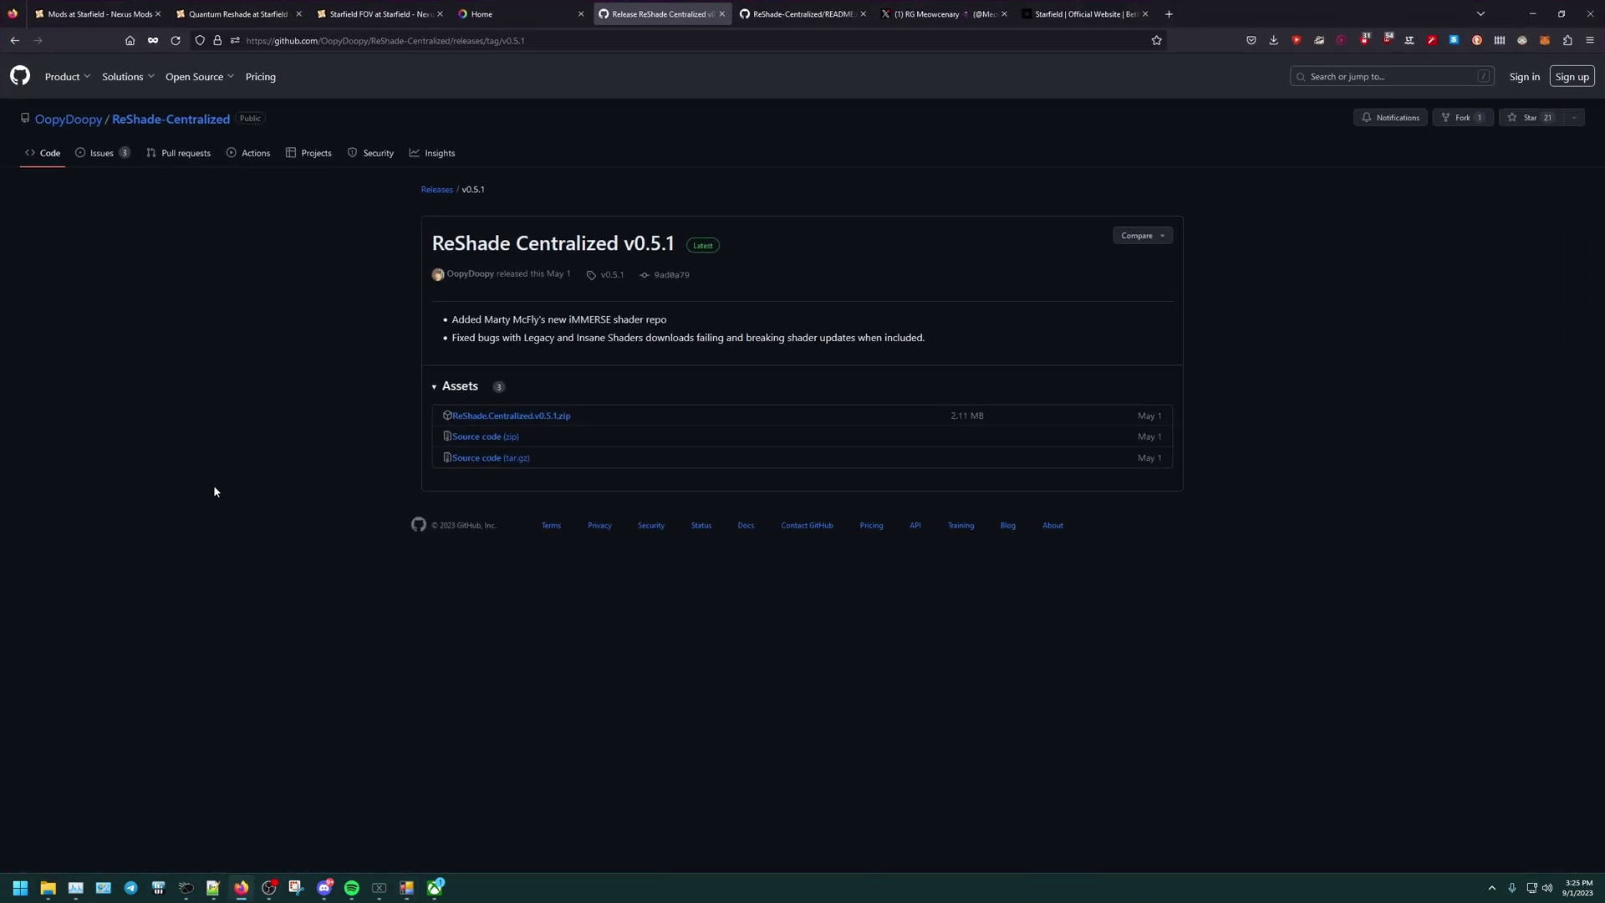
{"action": "left_click", "coordinate": [234, 14]}
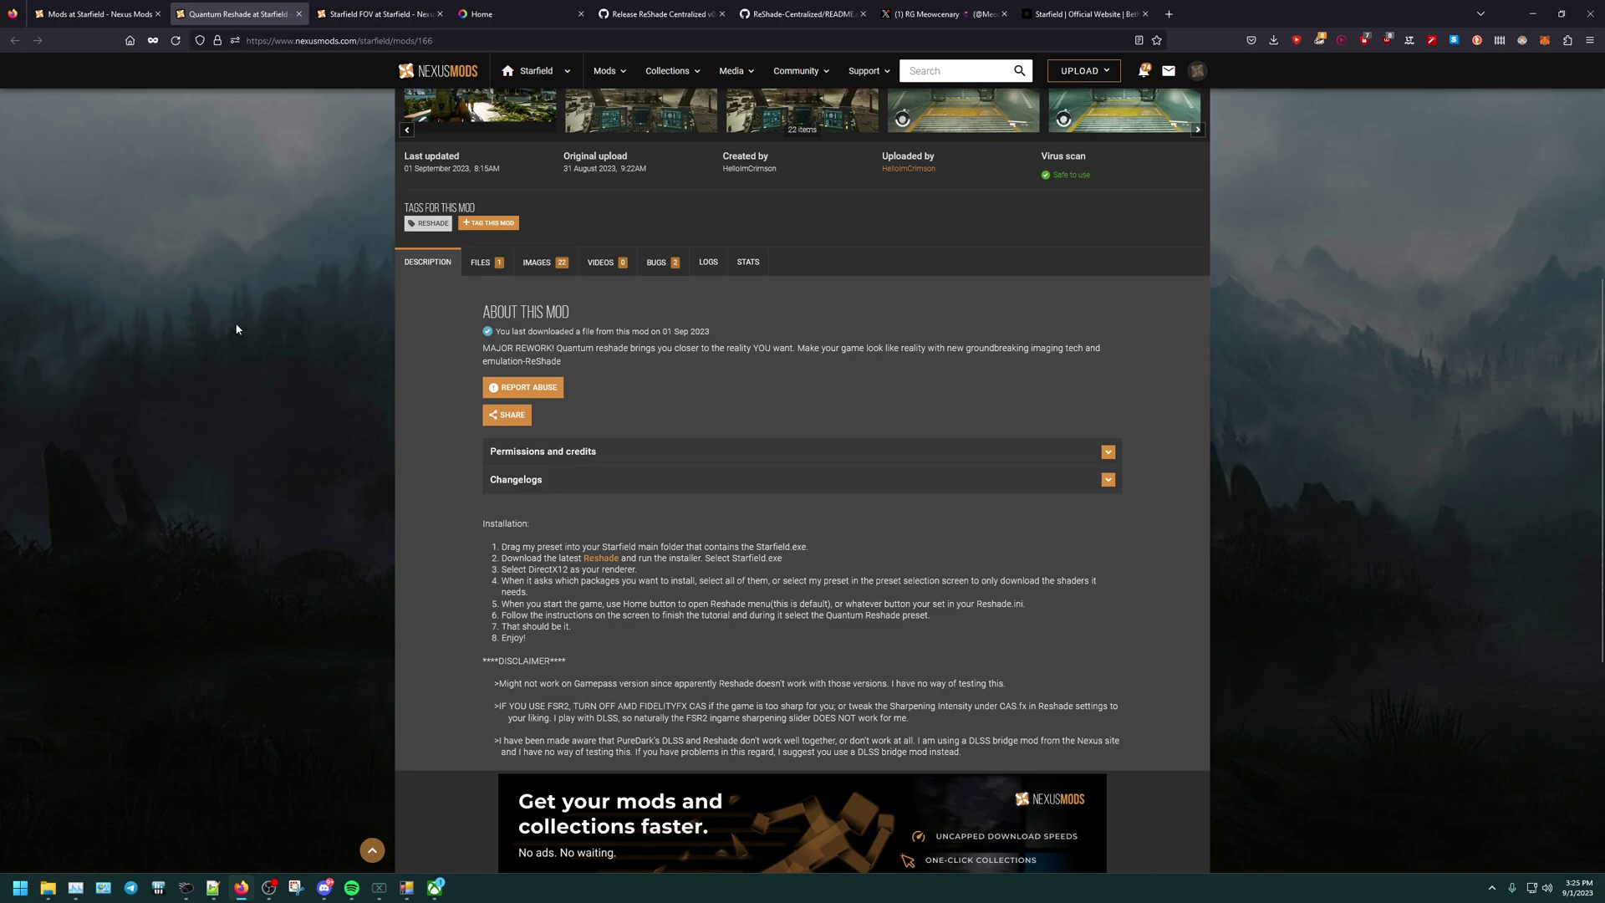
{"action": "scroll", "coordinate": [249, 329], "scroll_direction": "up", "scroll_amount": 5}
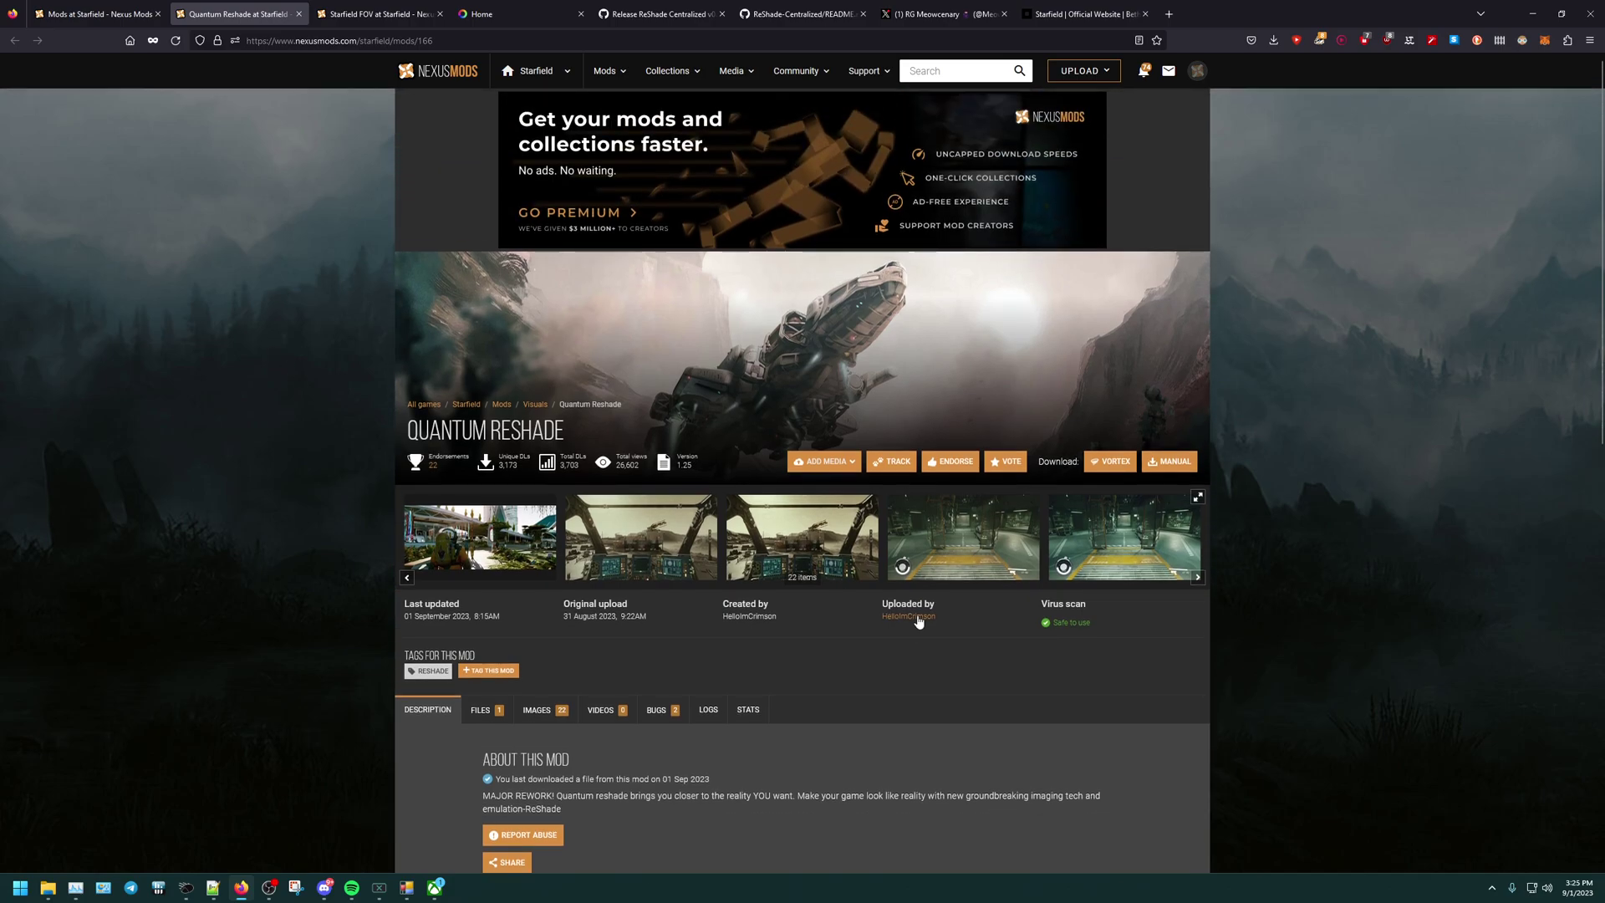
{"action": "scroll", "coordinate": [293, 599], "scroll_direction": "down", "scroll_amount": 1}
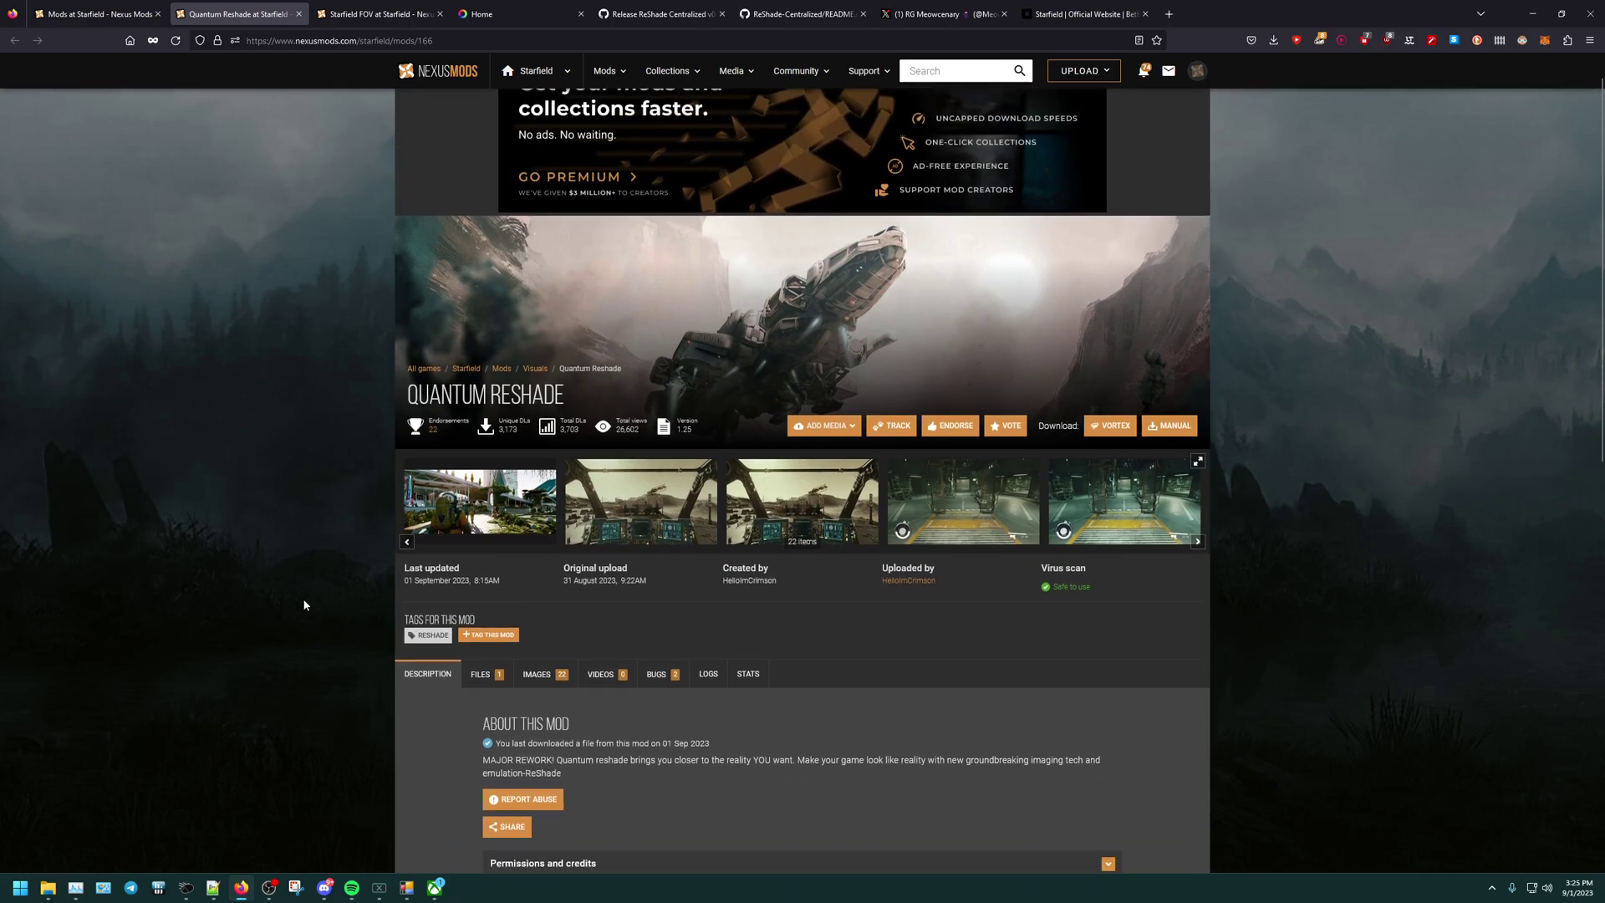
{"action": "left_click", "coordinate": [485, 646]}
{"action": "scroll", "coordinate": [304, 583], "scroll_direction": "down", "scroll_amount": 3}
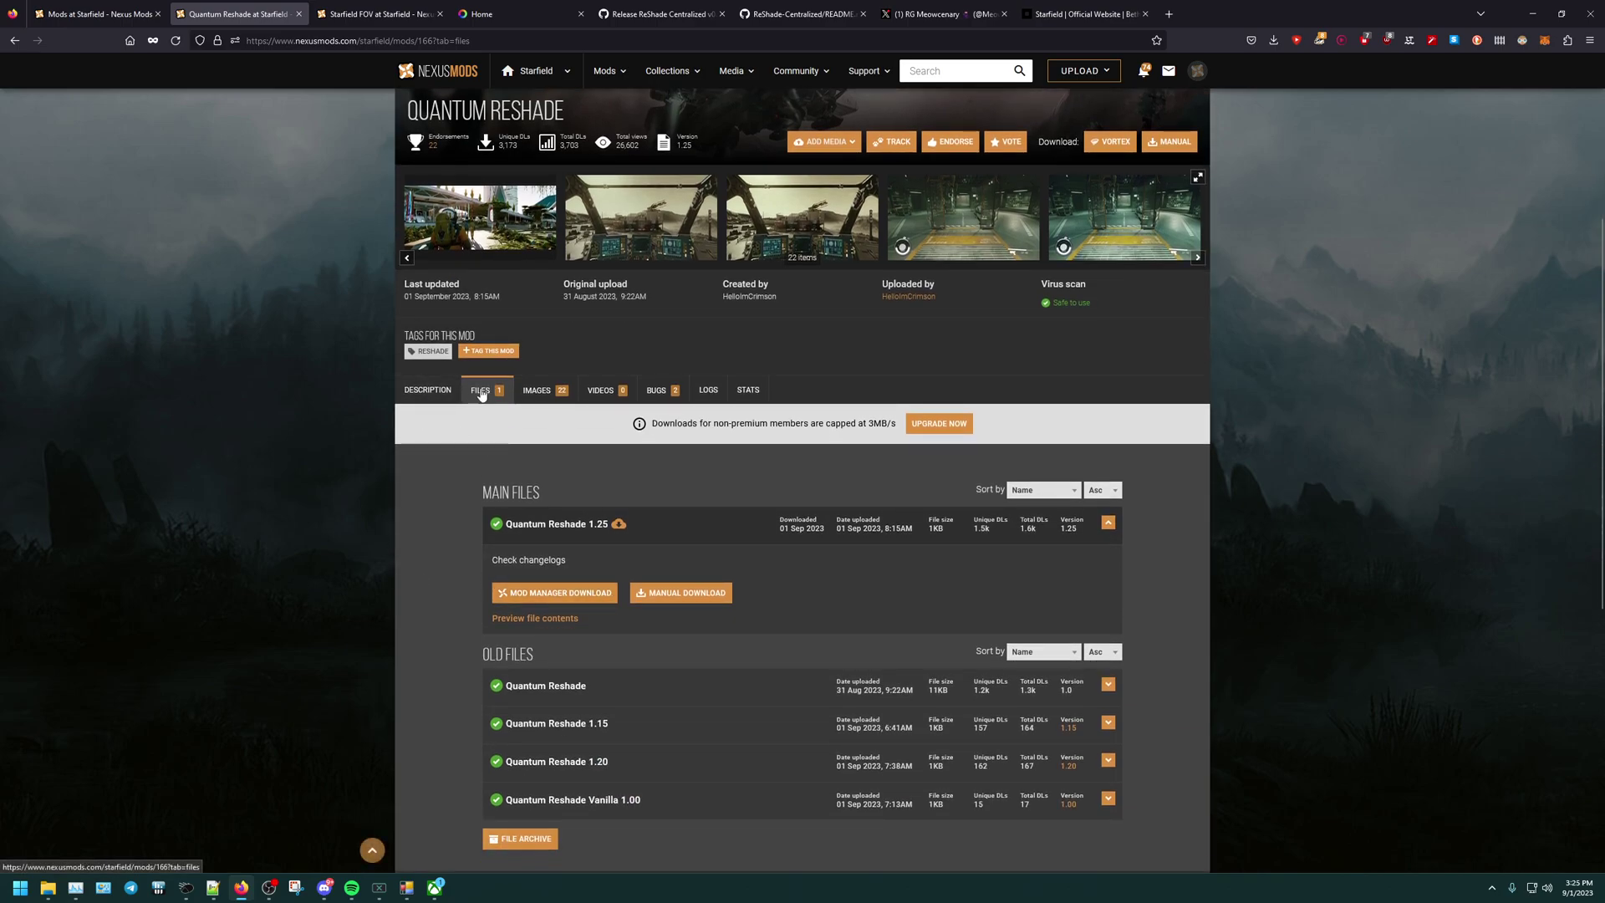
{"action": "left_click", "coordinate": [690, 594]}
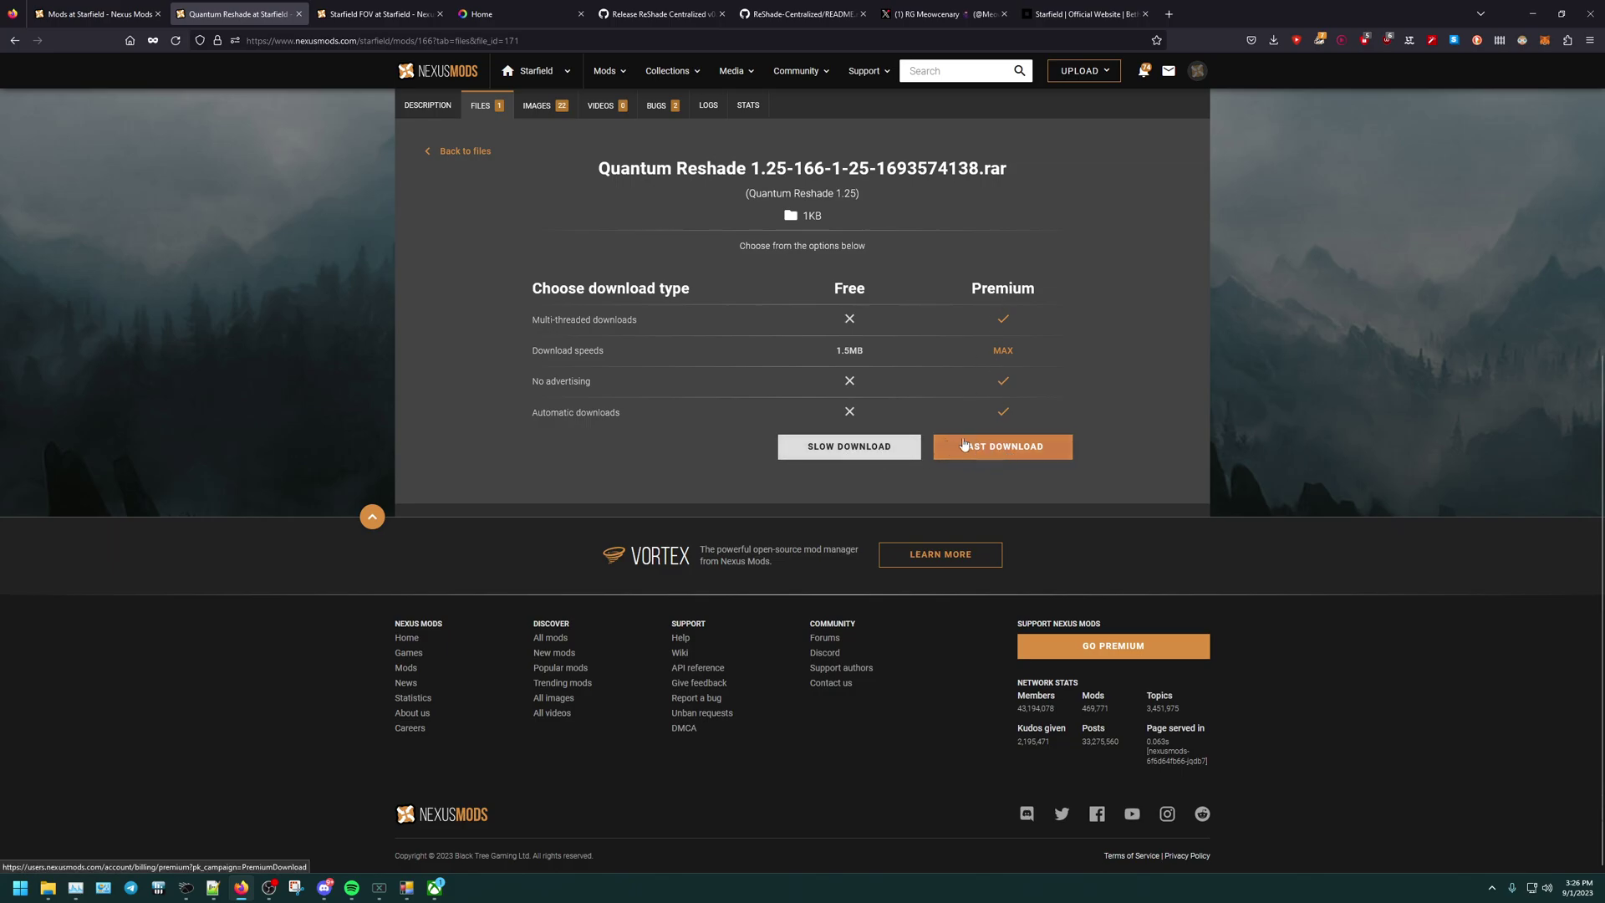
{"action": "left_click", "coordinate": [848, 449]}
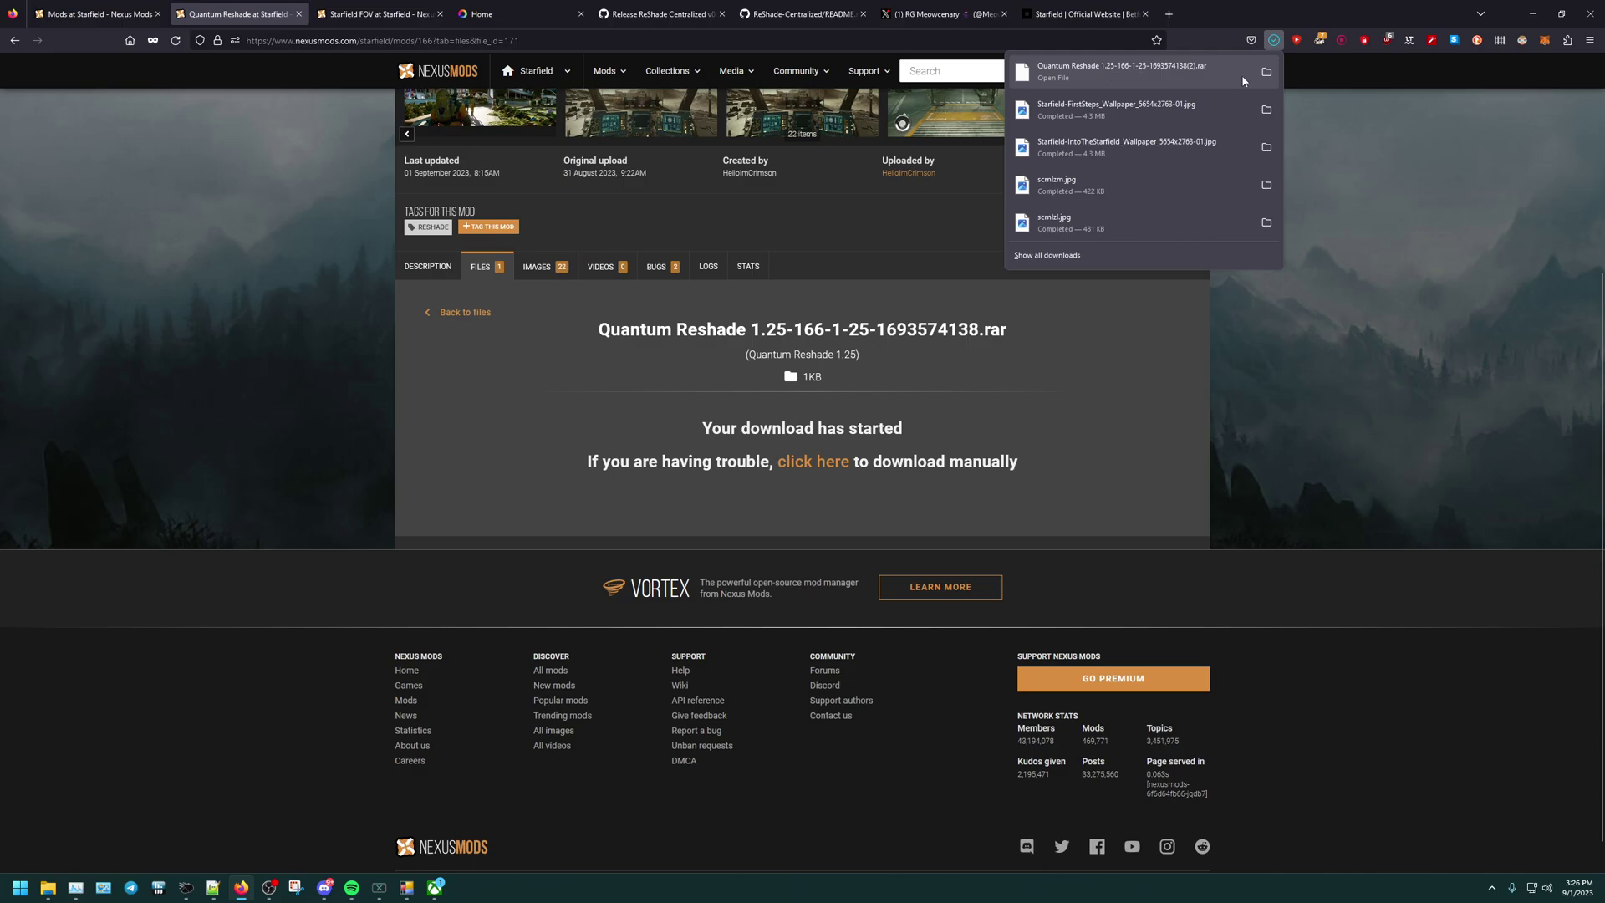
Locate the downloaded Quantum Reshade 1.25 archive in the Downloads folder and start extracting its files with 7-Zip.
{"action": "left_click", "coordinate": [1267, 72]}
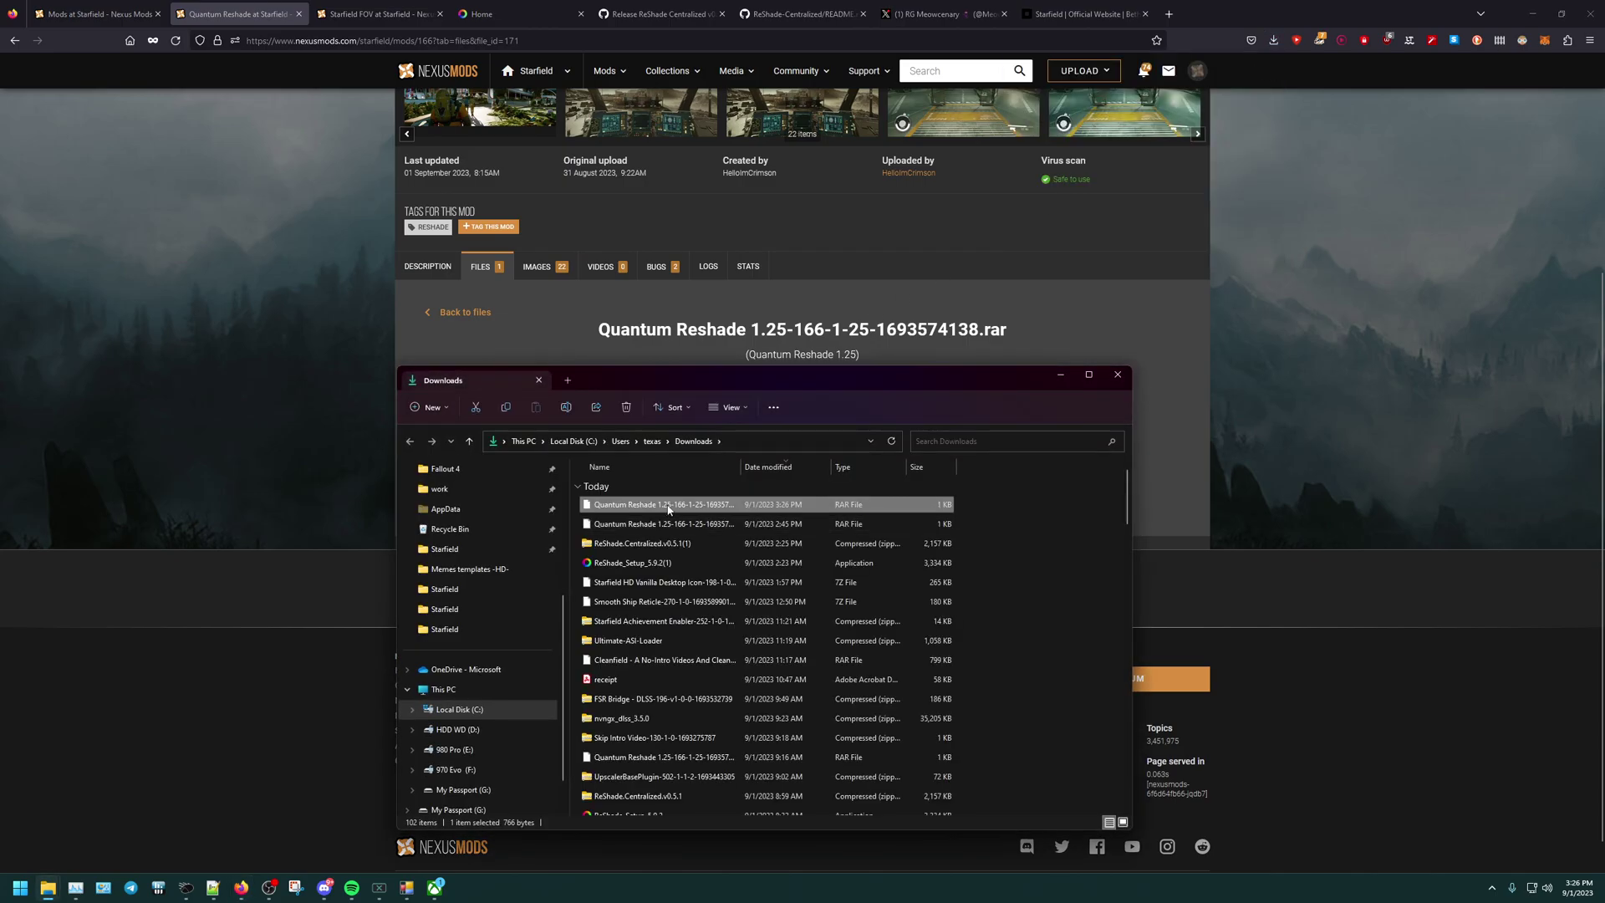
{"action": "right_click", "coordinate": [669, 508]}
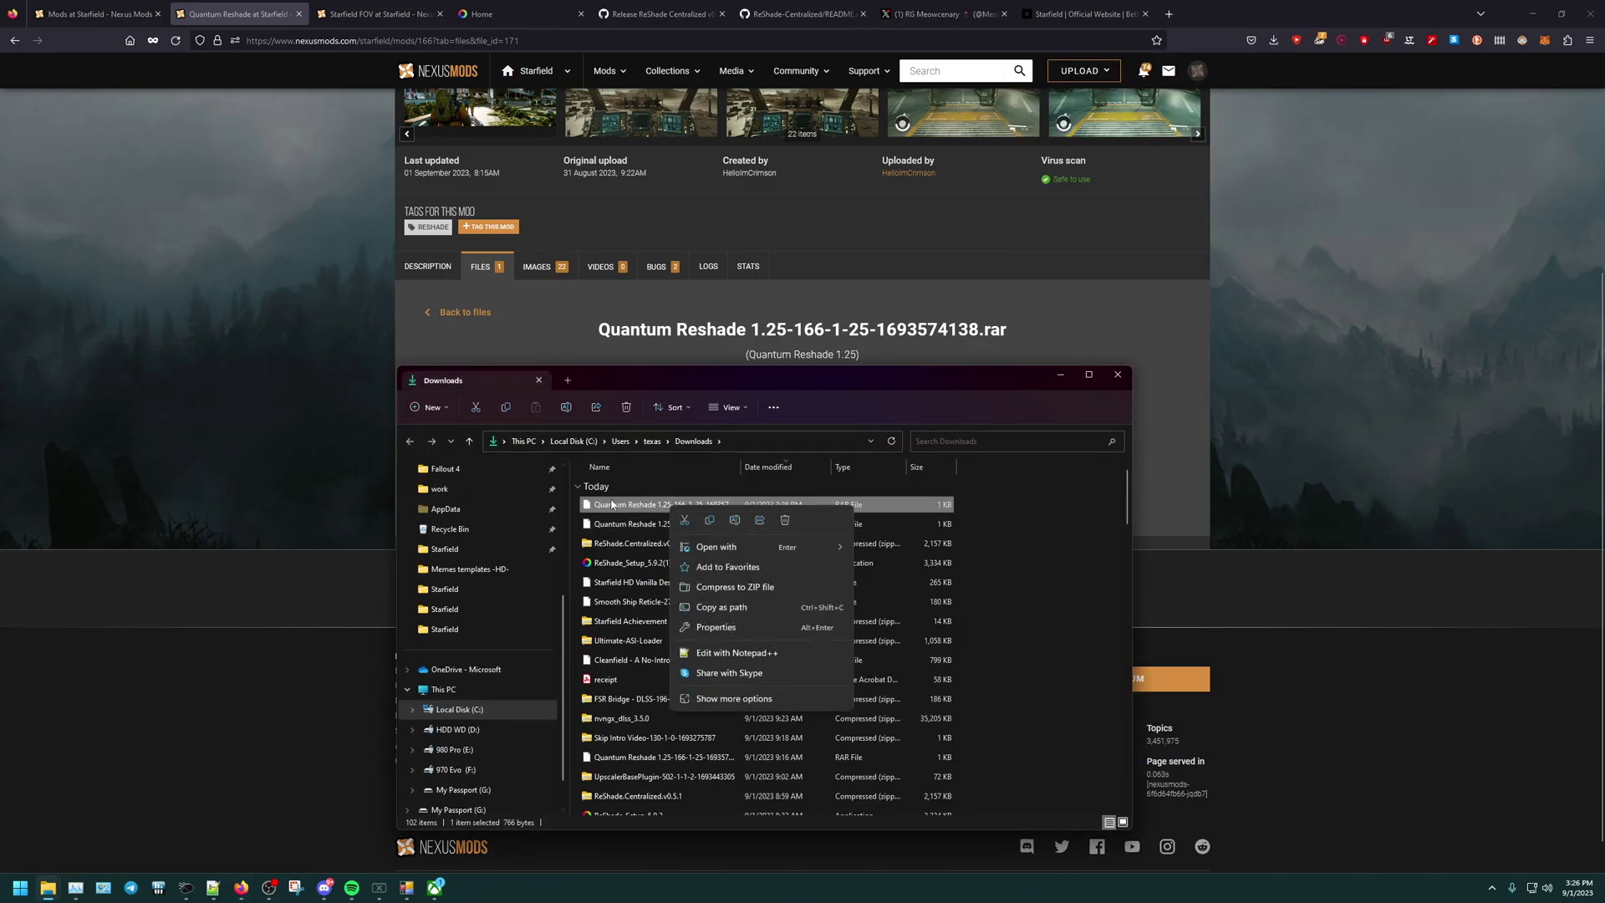
{"action": "left_click", "coordinate": [721, 707]}
{"action": "mouse_move", "coordinate": [845, 494]}
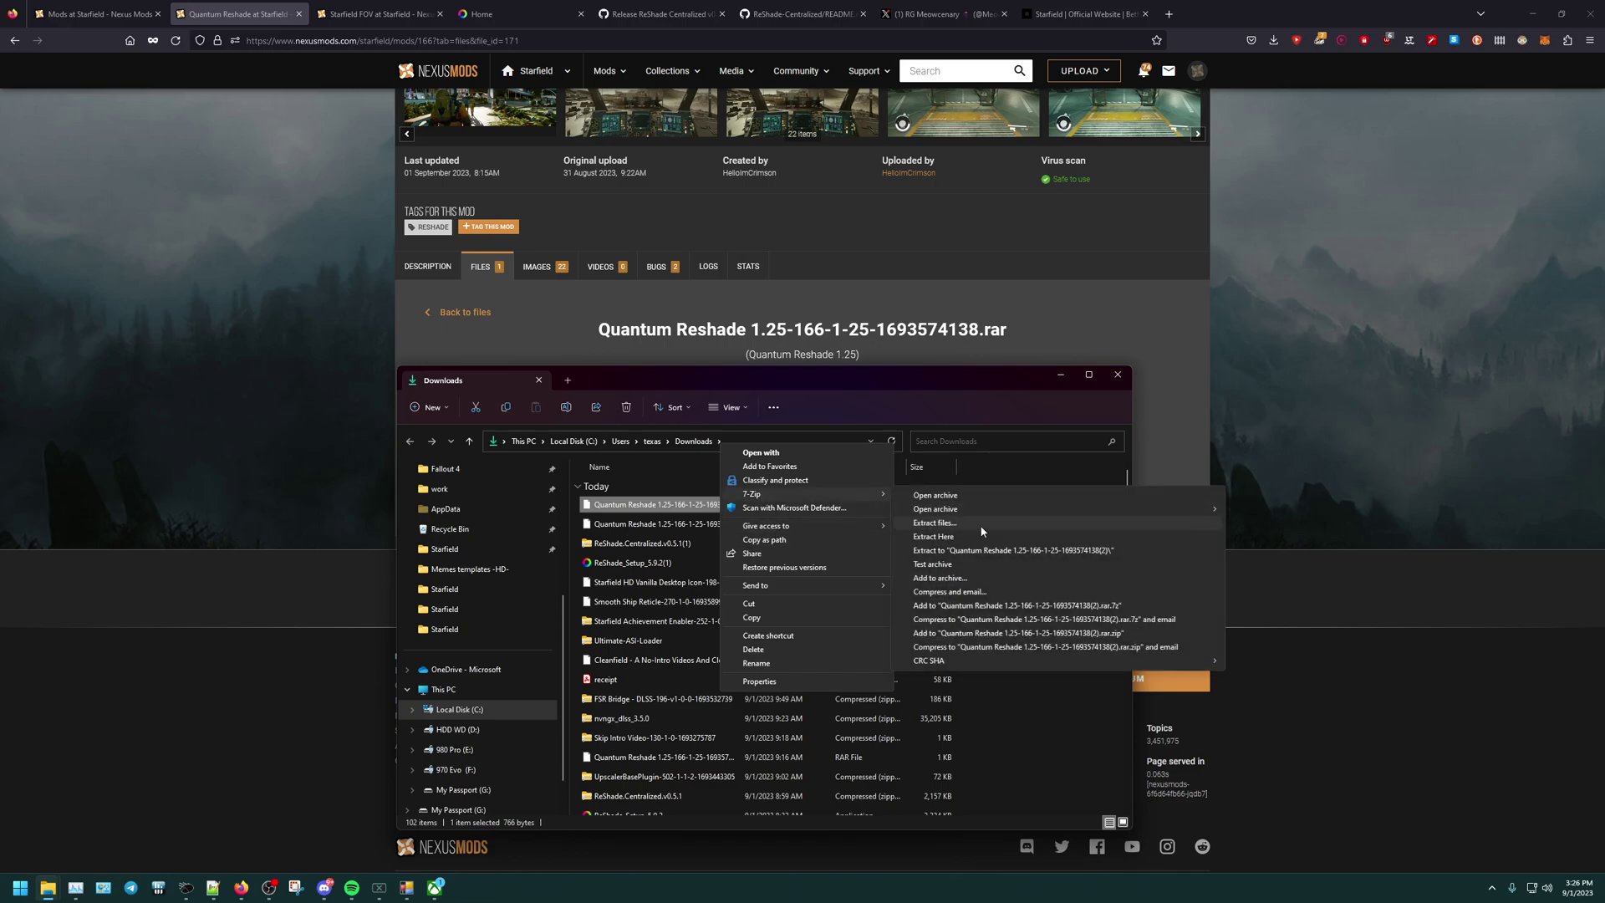
{"action": "left_click", "coordinate": [934, 523]}
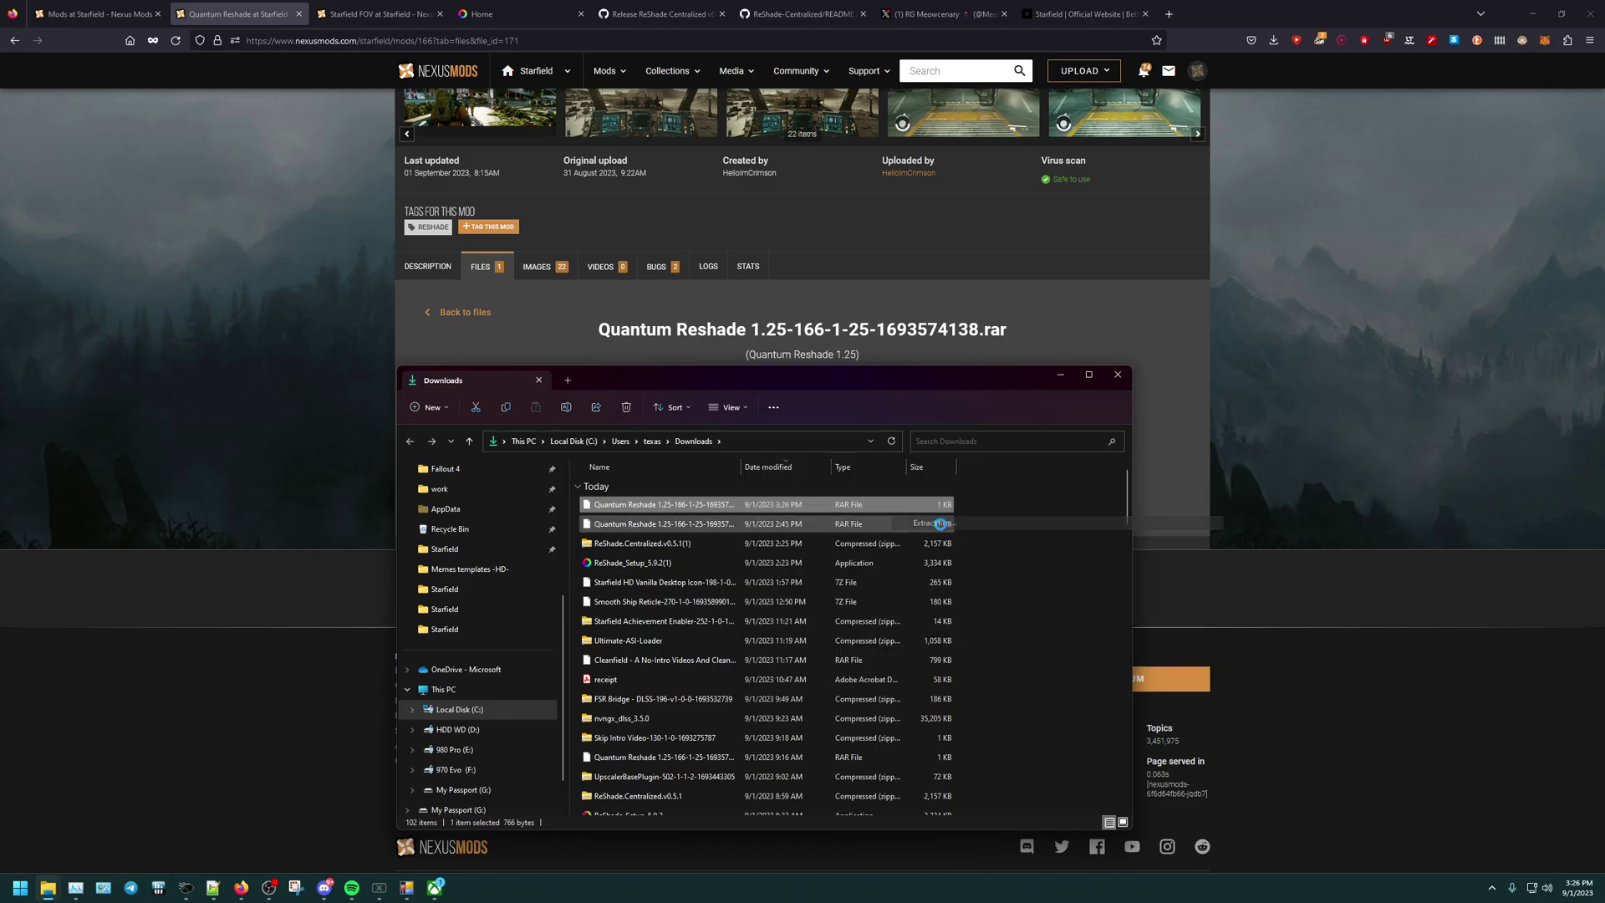
Browse for an extraction destination in the reshade folder under Gaming on drive F:, and cancel the extraction.
{"action": "left_click", "coordinate": [947, 380]}
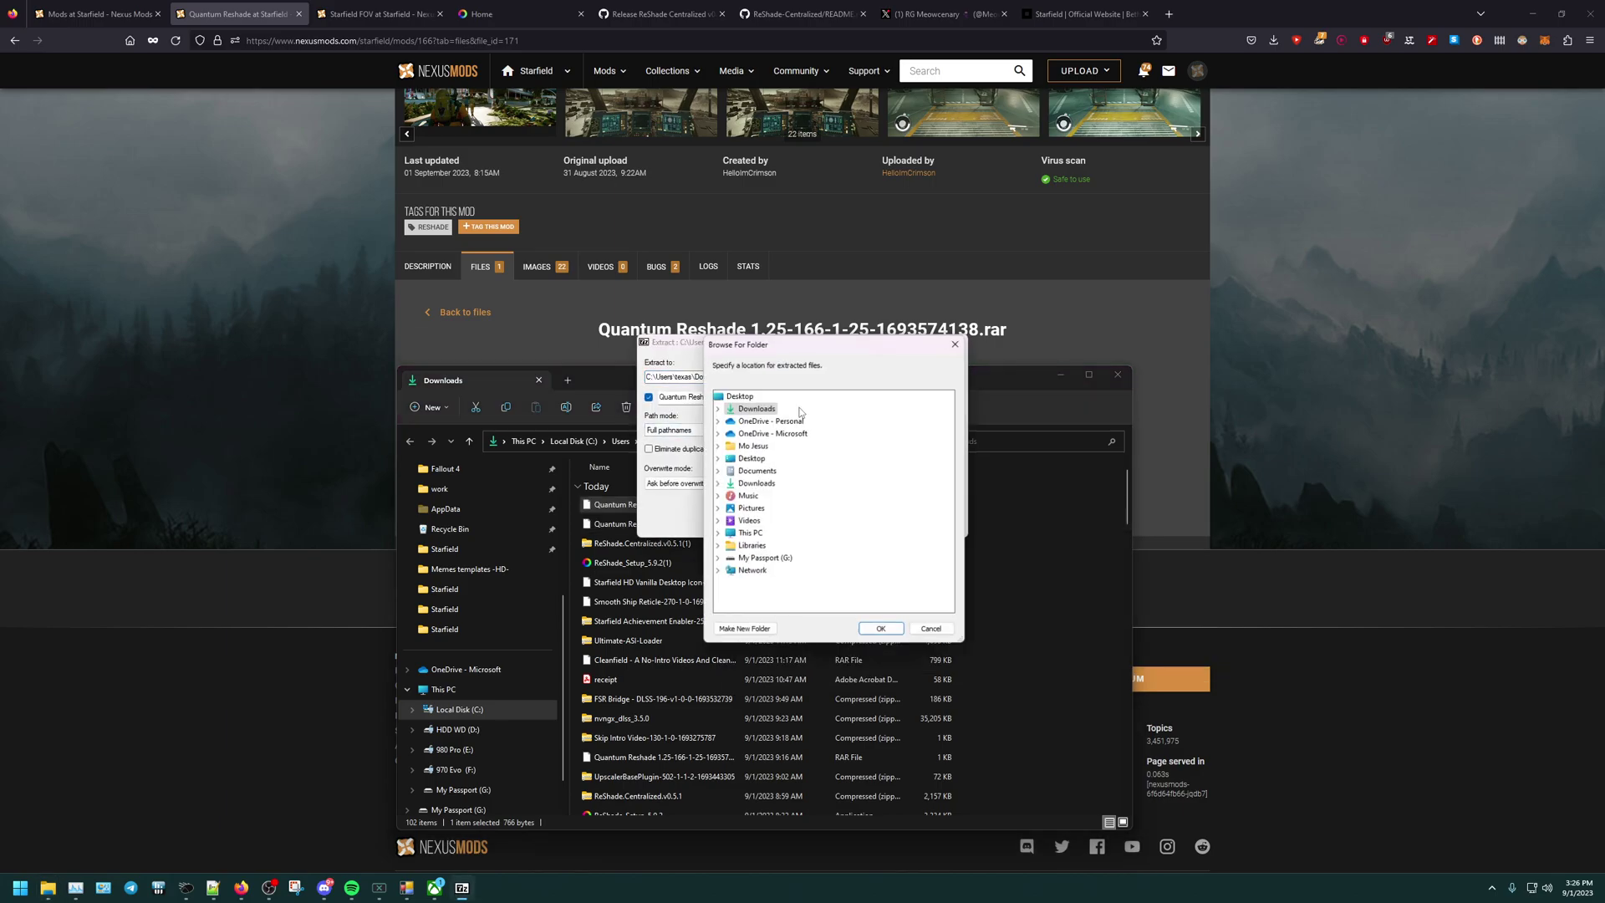
{"action": "left_click", "coordinate": [716, 533]}
{"action": "left_click", "coordinate": [729, 585]}
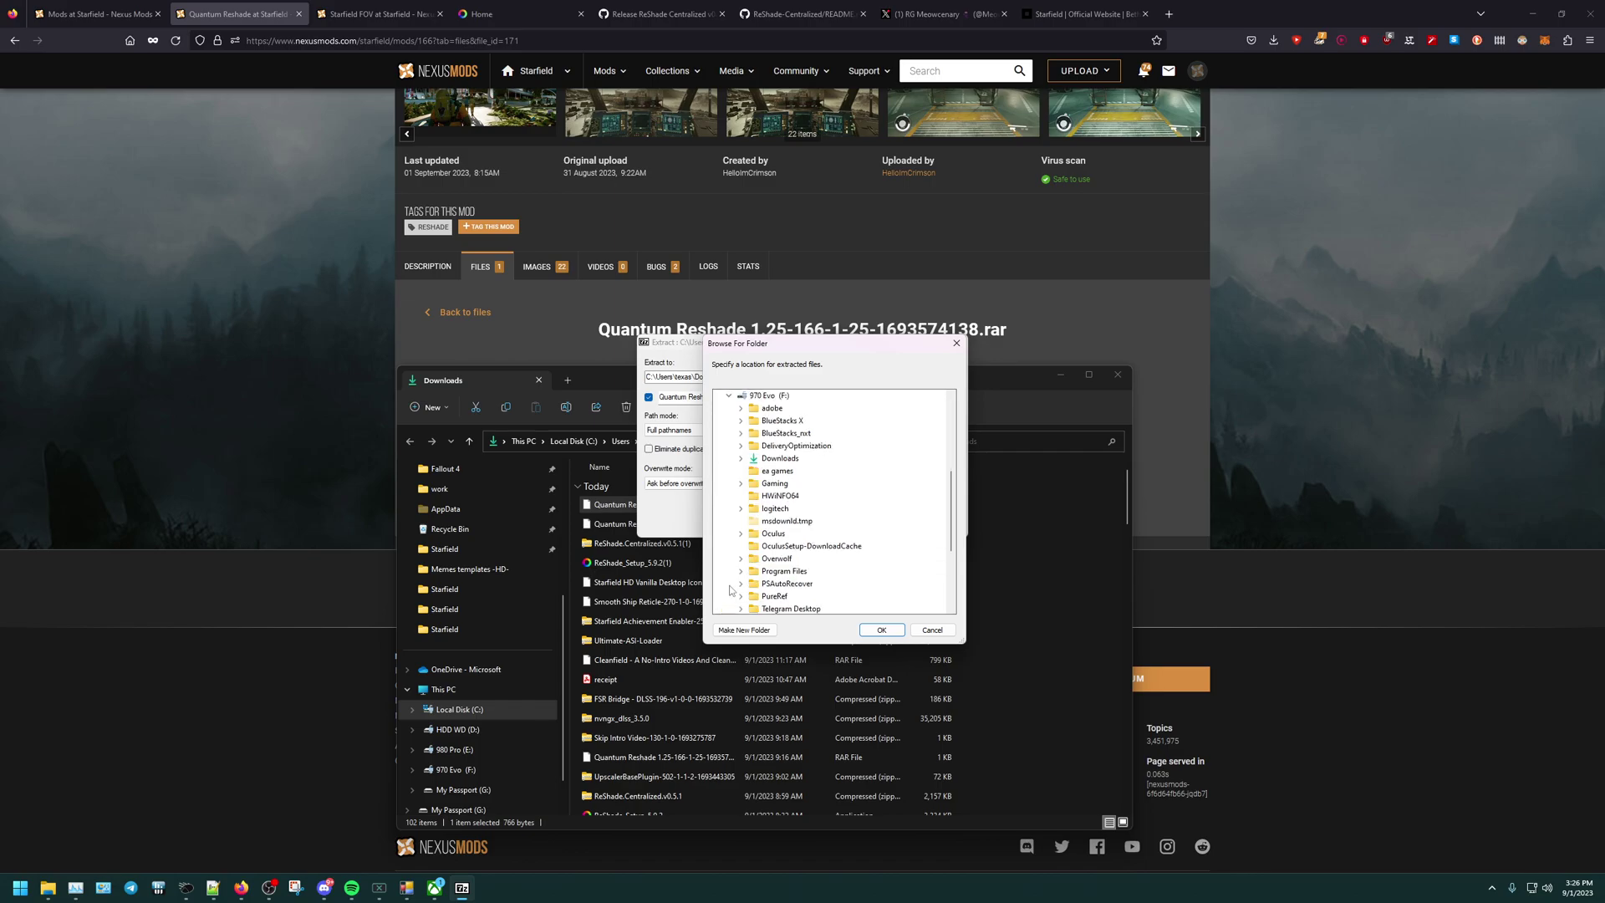
{"action": "scroll", "coordinate": [816, 552], "scroll_direction": "down", "scroll_amount": 3}
{"action": "scroll", "coordinate": [817, 552], "scroll_direction": "up", "scroll_amount": 3}
{"action": "left_click", "coordinate": [742, 451]}
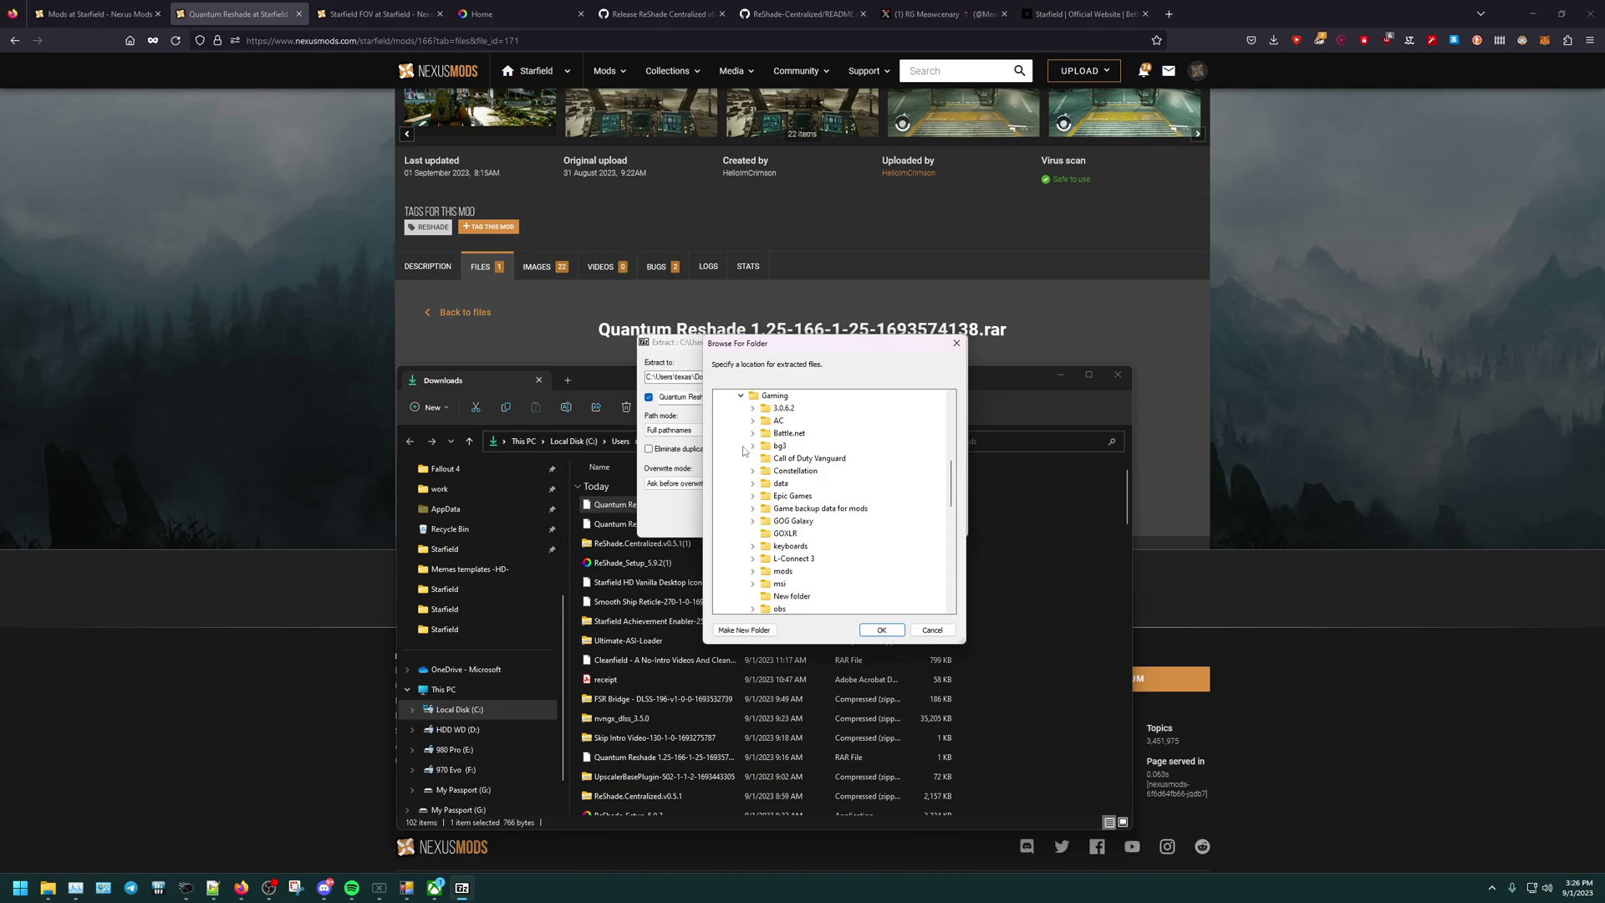
{"action": "scroll", "coordinate": [853, 469], "scroll_direction": "down", "scroll_amount": 3}
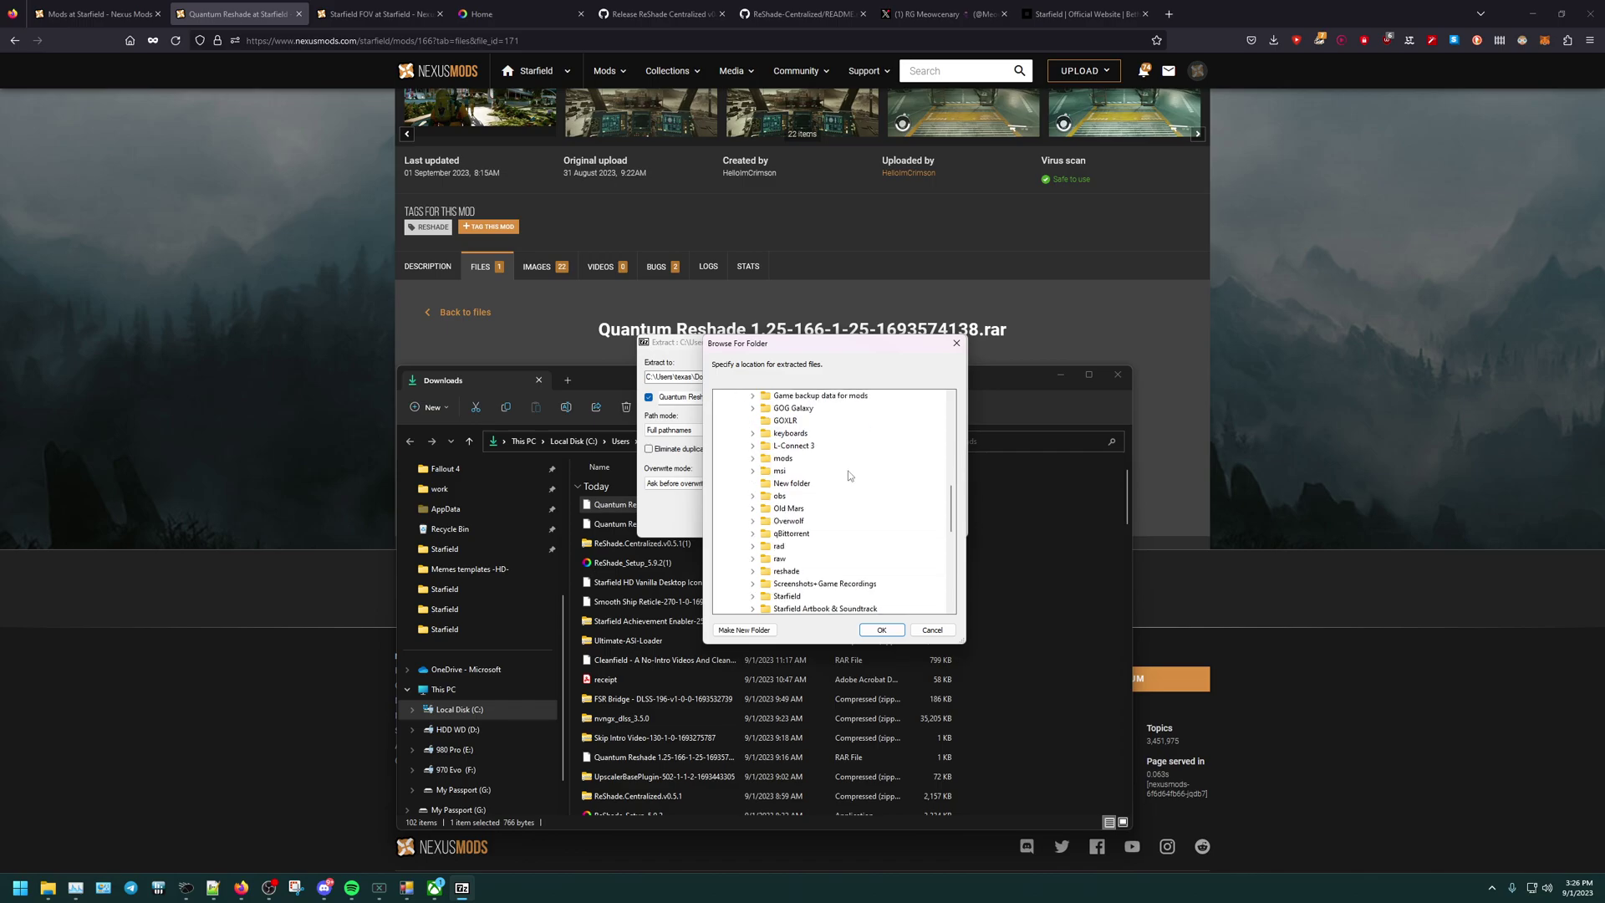
{"action": "scroll", "coordinate": [849, 481], "scroll_direction": "down", "scroll_amount": 2}
{"action": "left_click", "coordinate": [794, 508]}
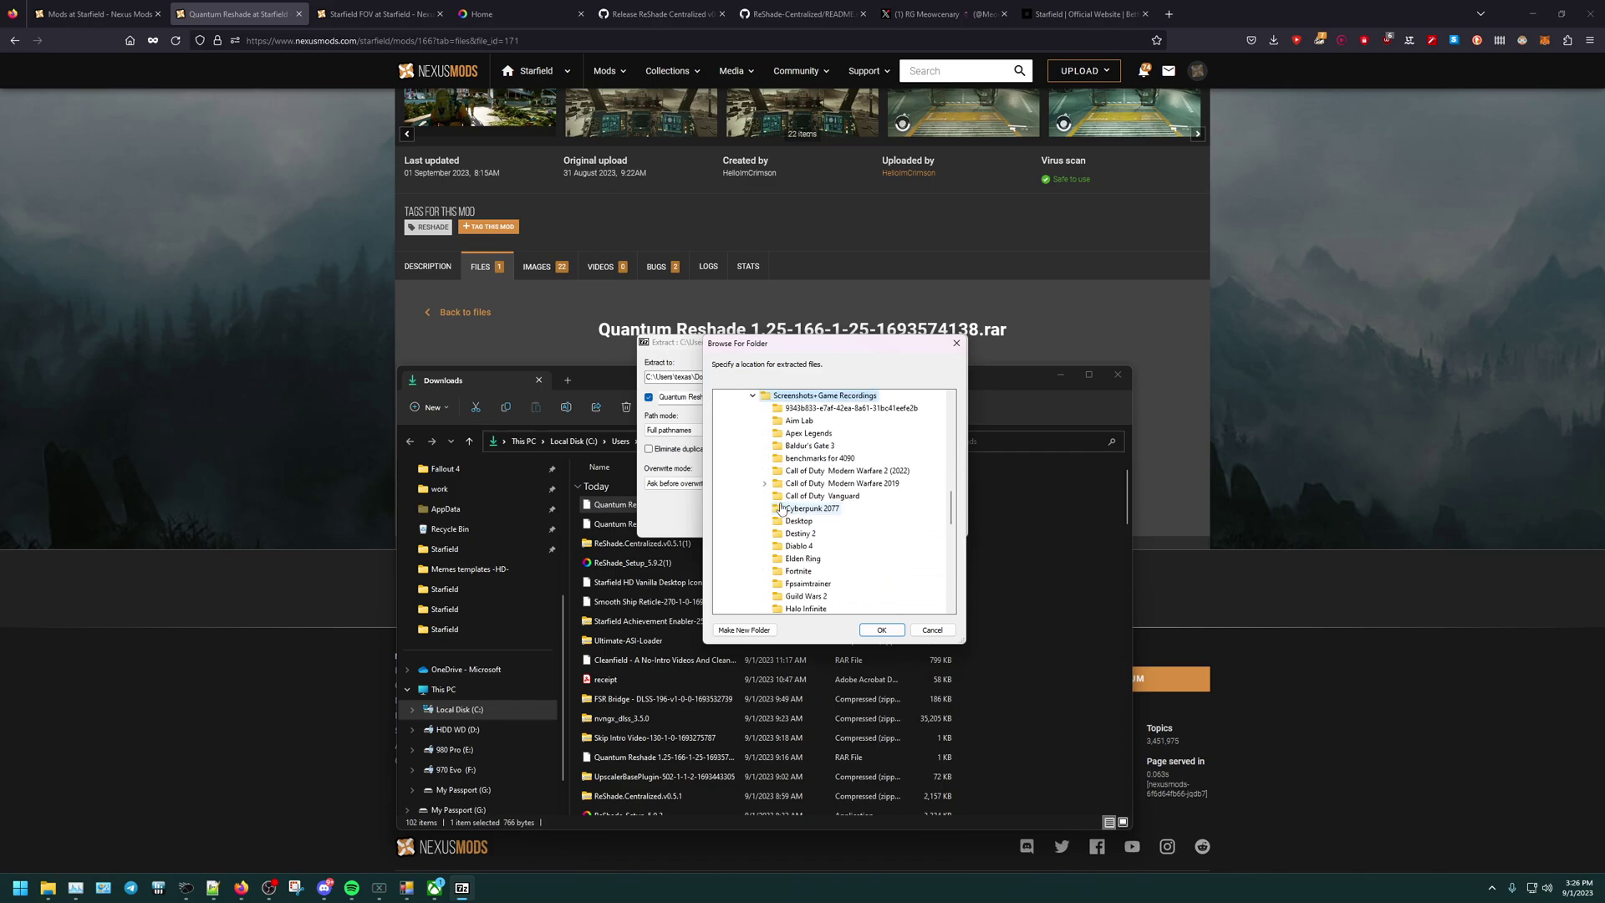
{"action": "left_click", "coordinate": [753, 398]}
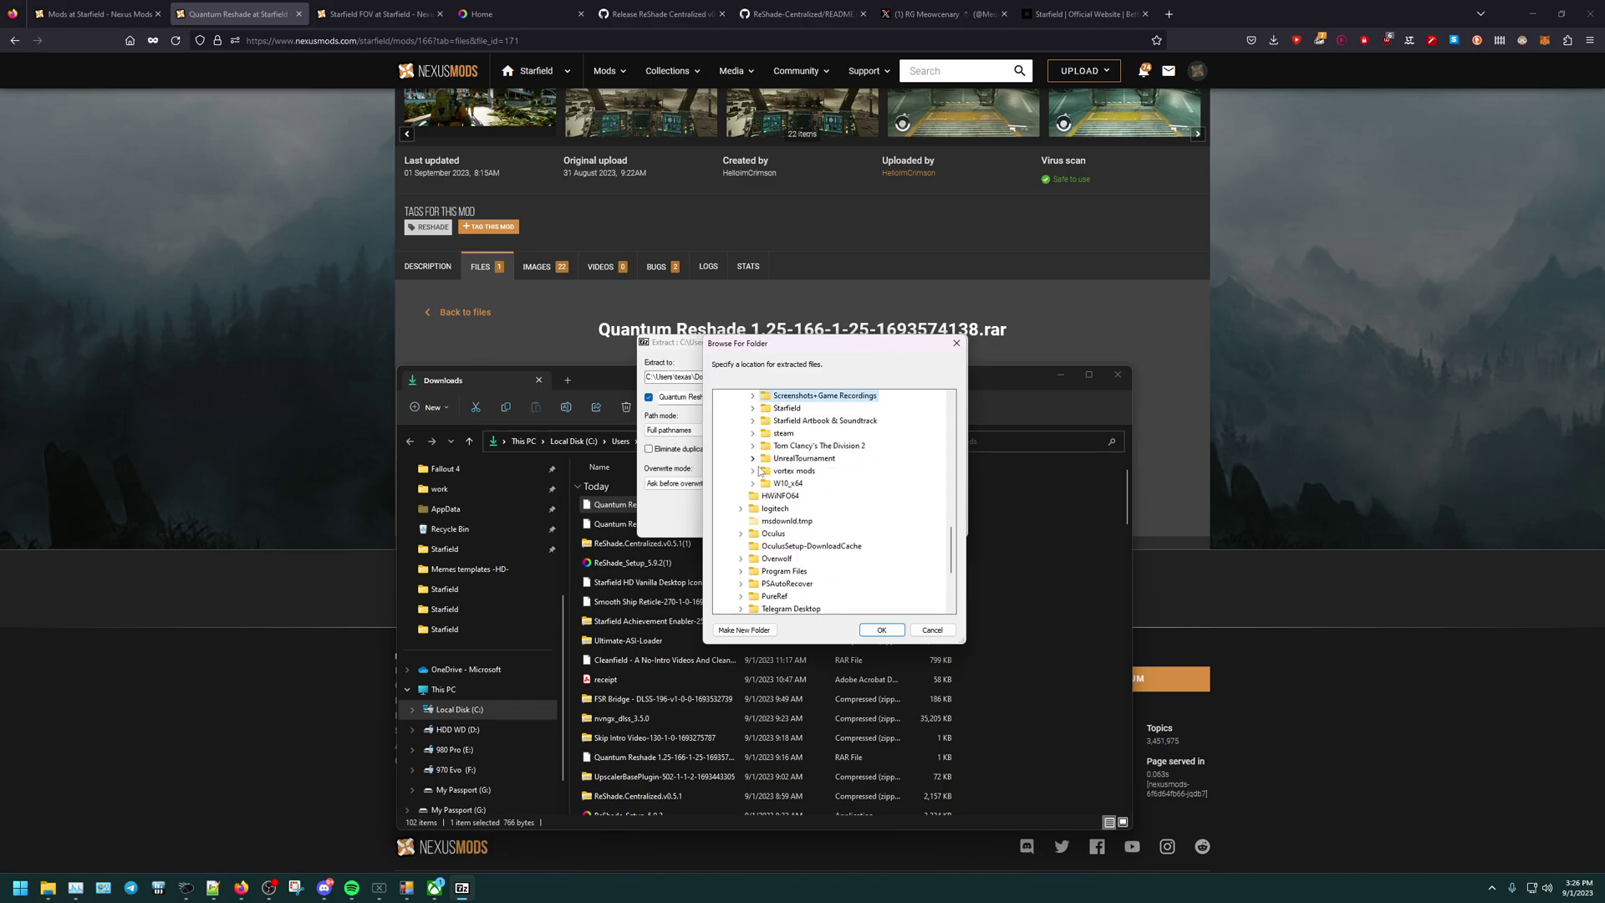
{"action": "scroll", "coordinate": [756, 473], "scroll_direction": "up", "scroll_amount": 3}
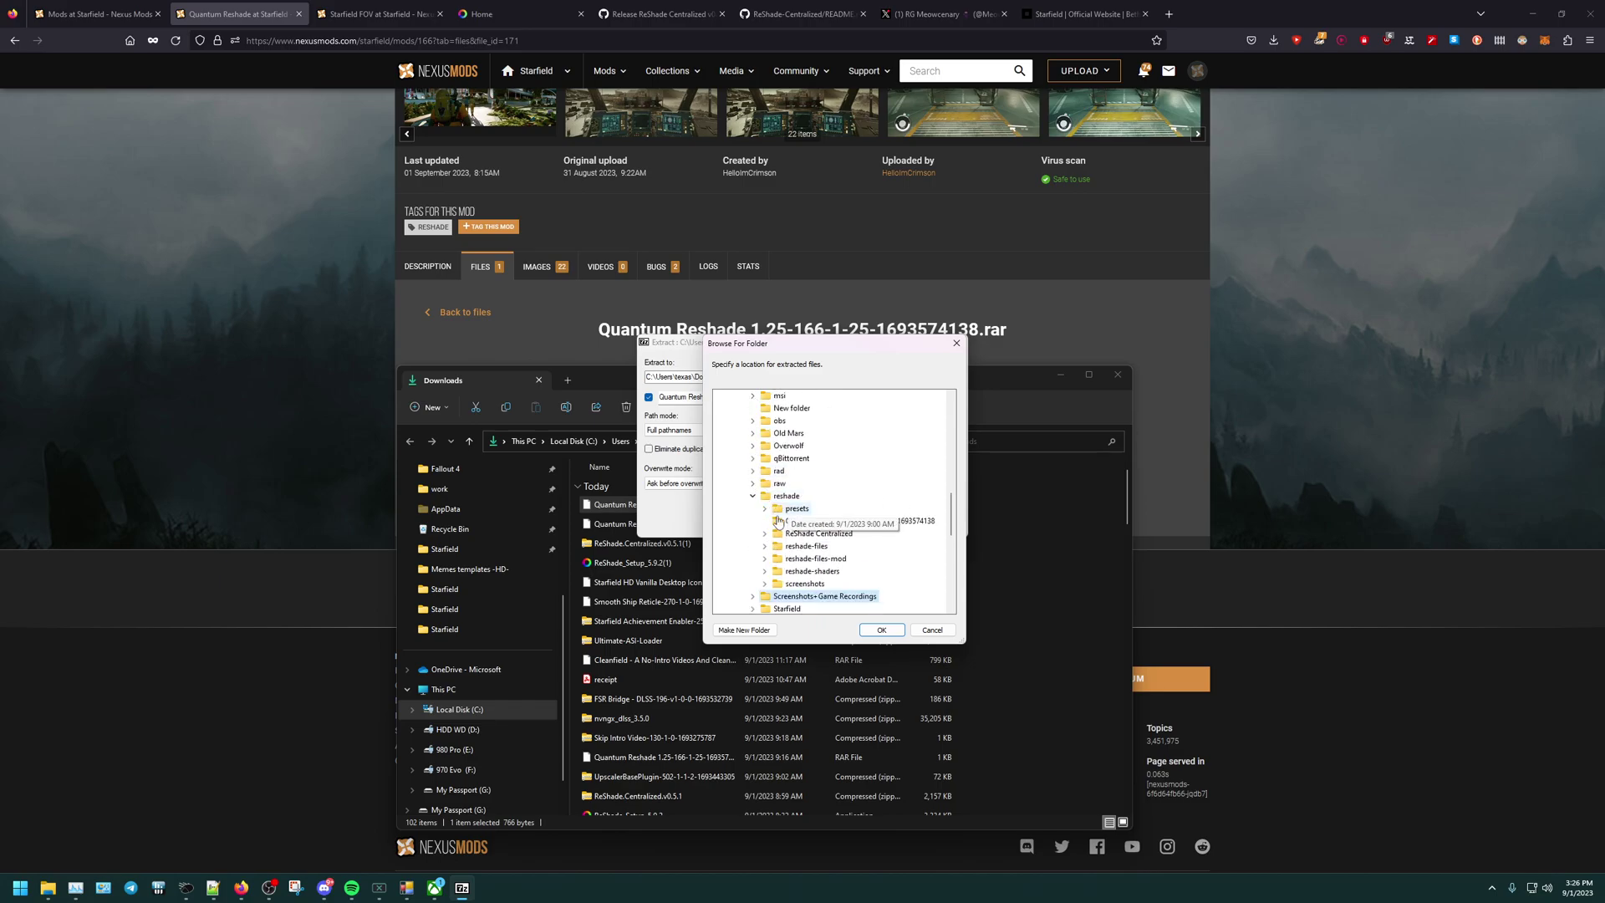
{"action": "left_click", "coordinate": [754, 496]}
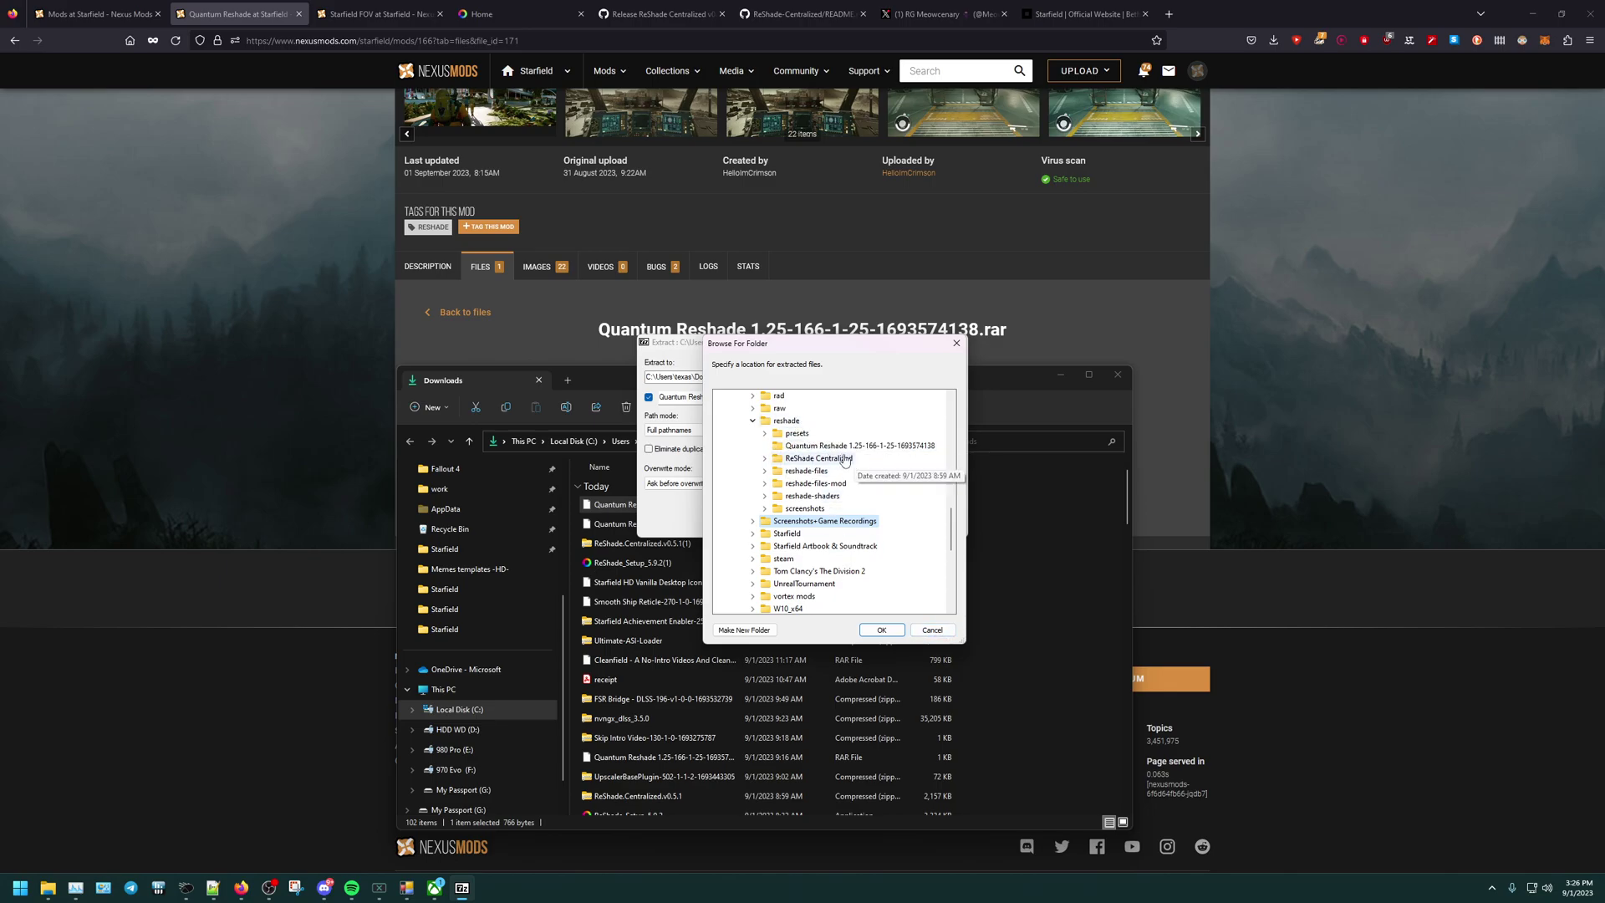
{"action": "left_click", "coordinate": [932, 630]}
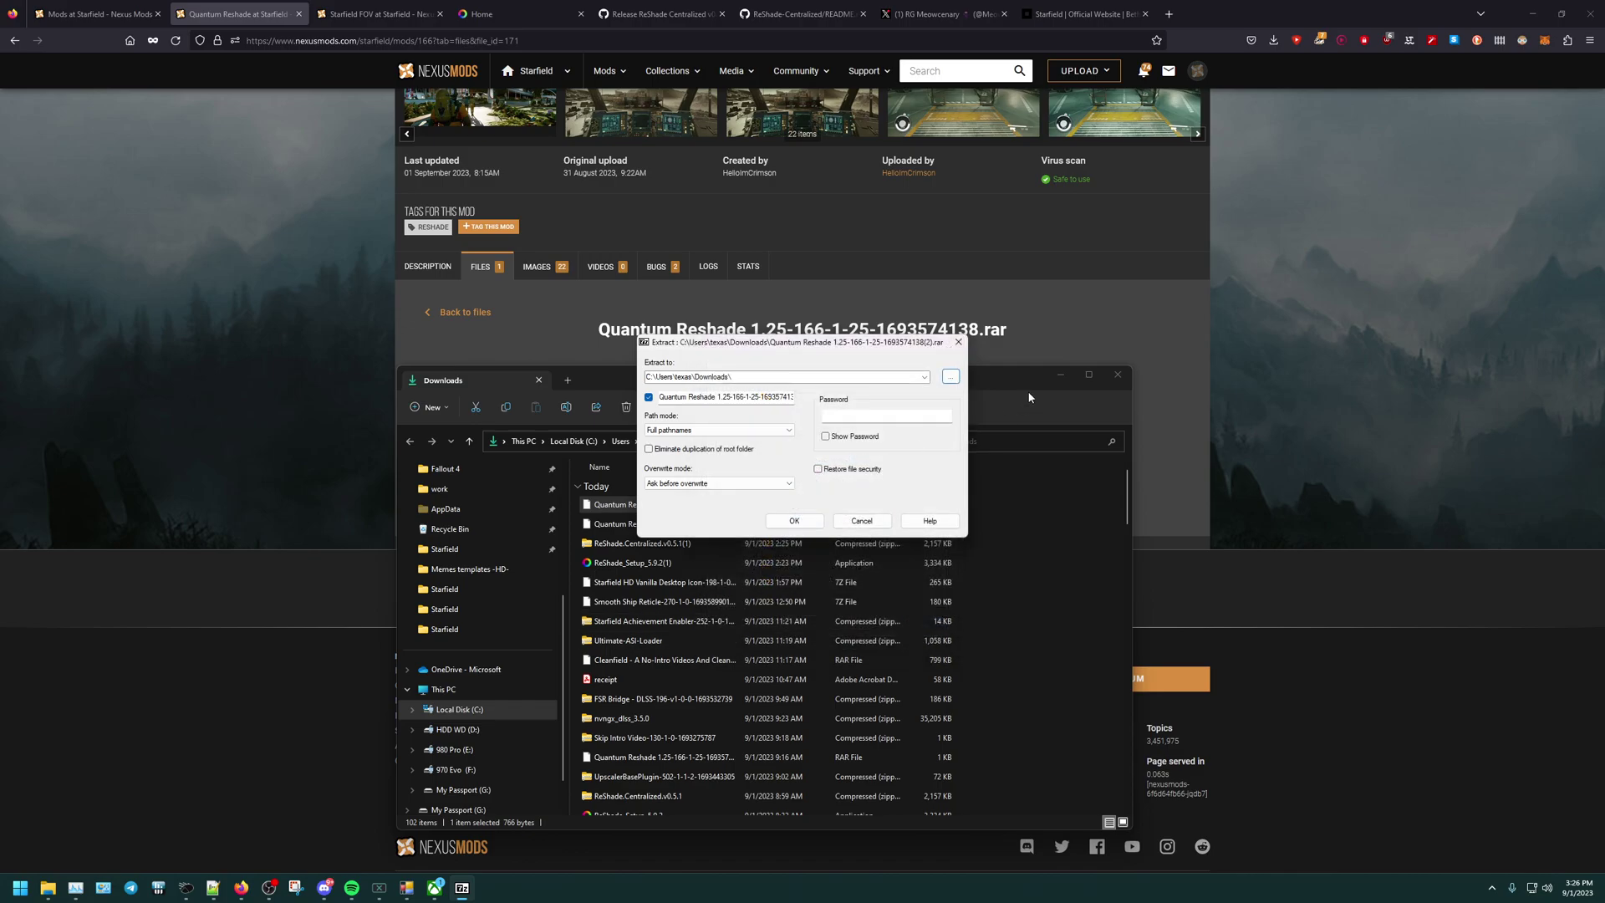
{"action": "left_click", "coordinate": [862, 522]}
Close the Downloads folder window and minimize Firefox to get back to the desktop.
{"action": "left_click", "coordinate": [1118, 377]}
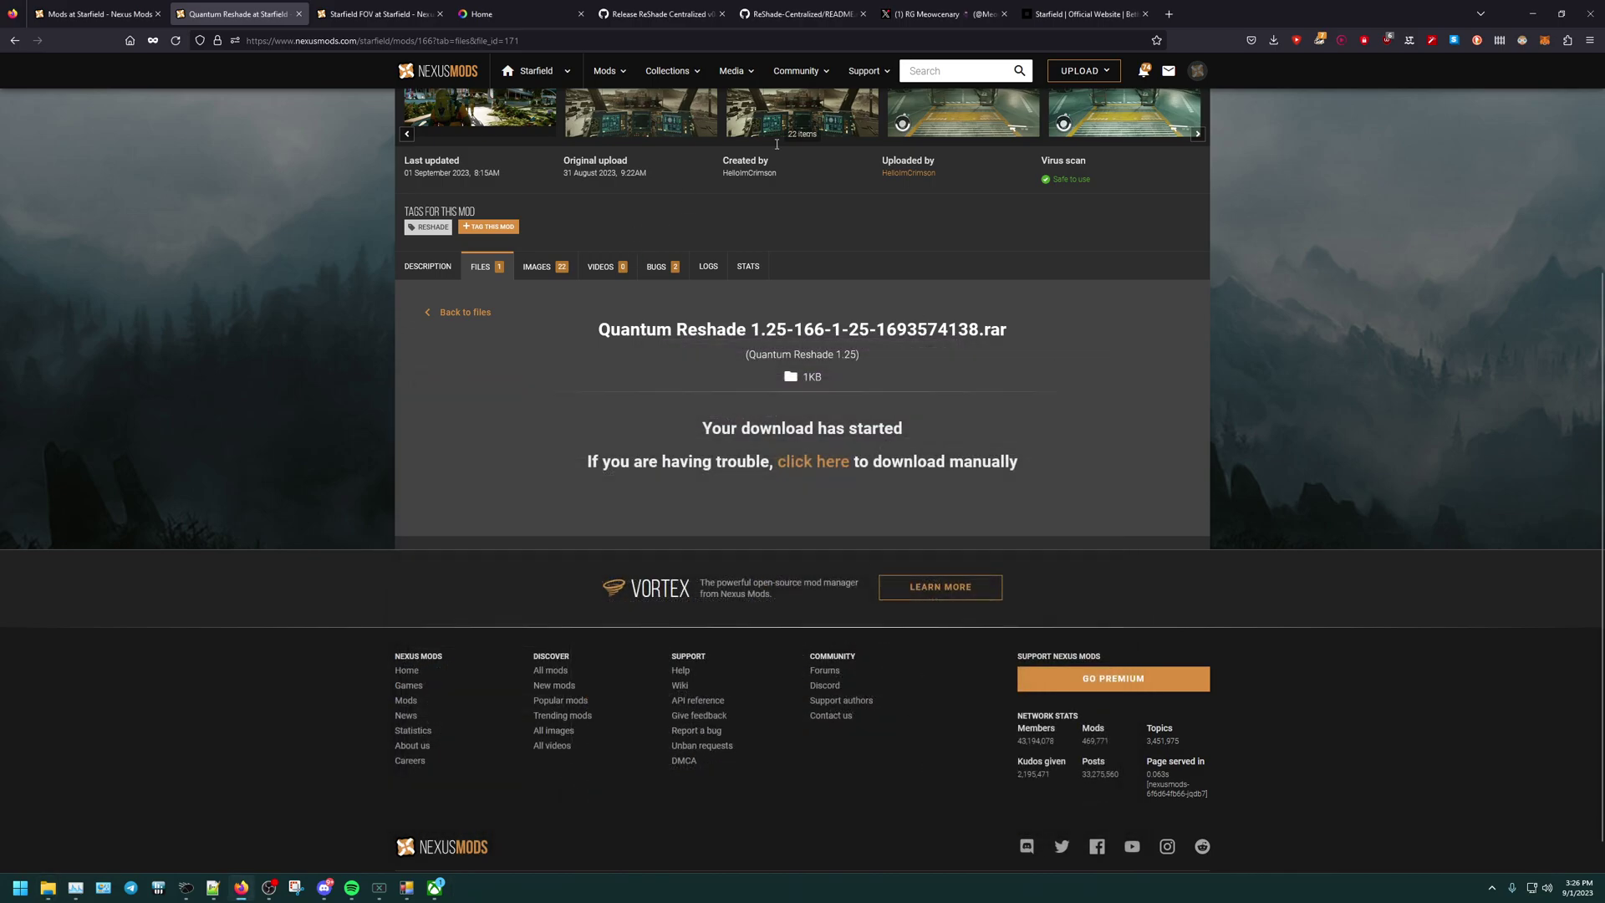
{"action": "left_click", "coordinate": [1536, 10]}
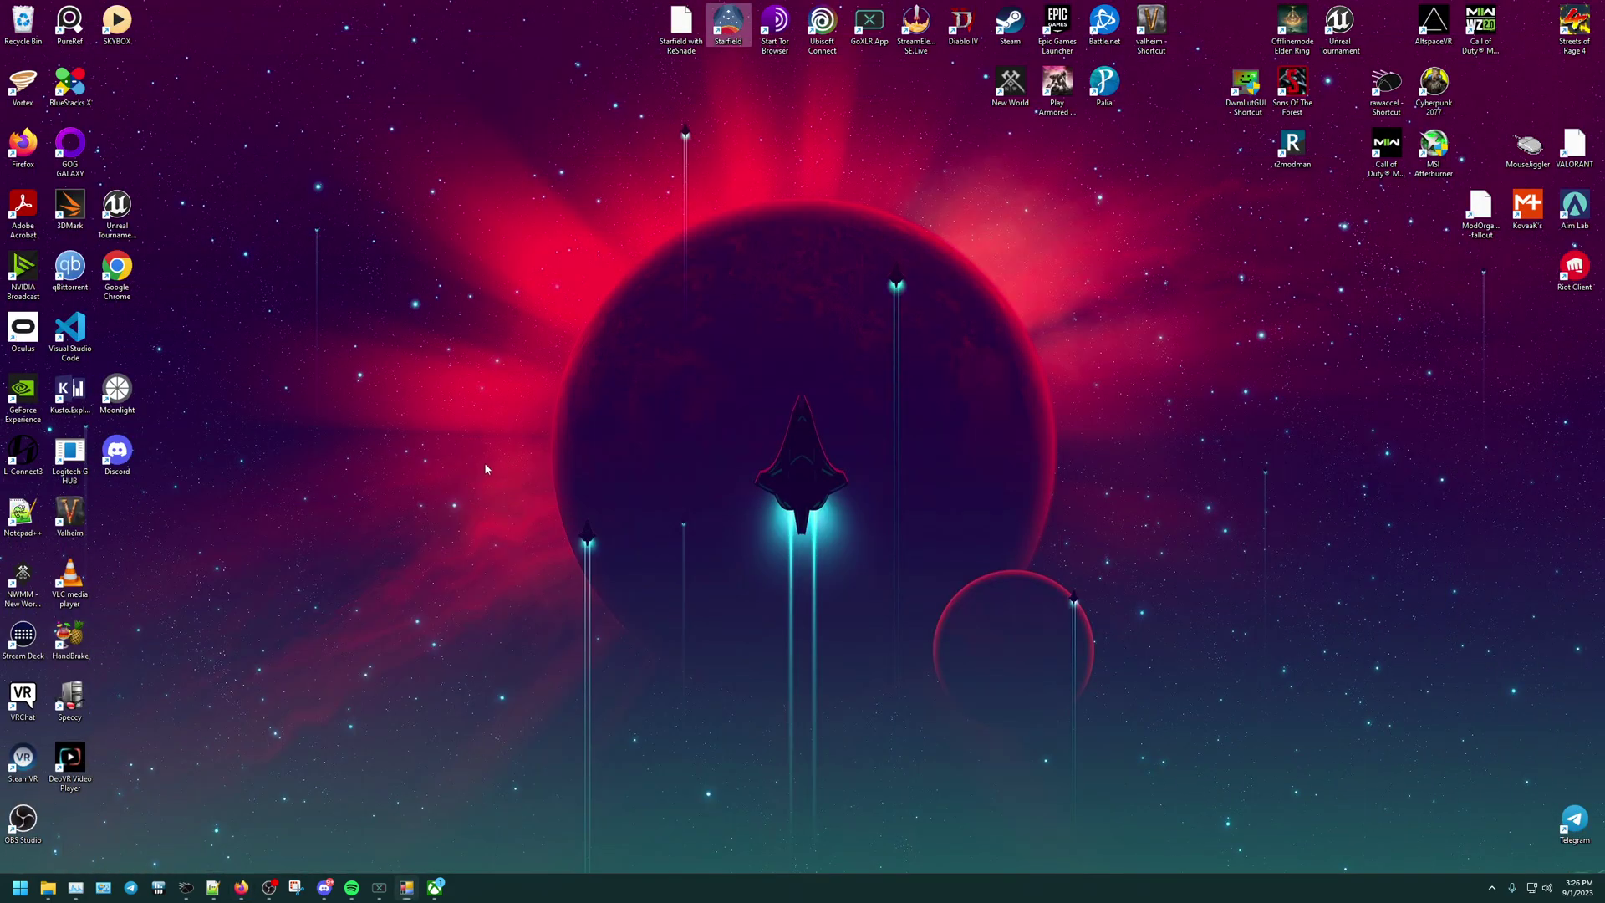
{"action": "right_click", "coordinate": [735, 22]}
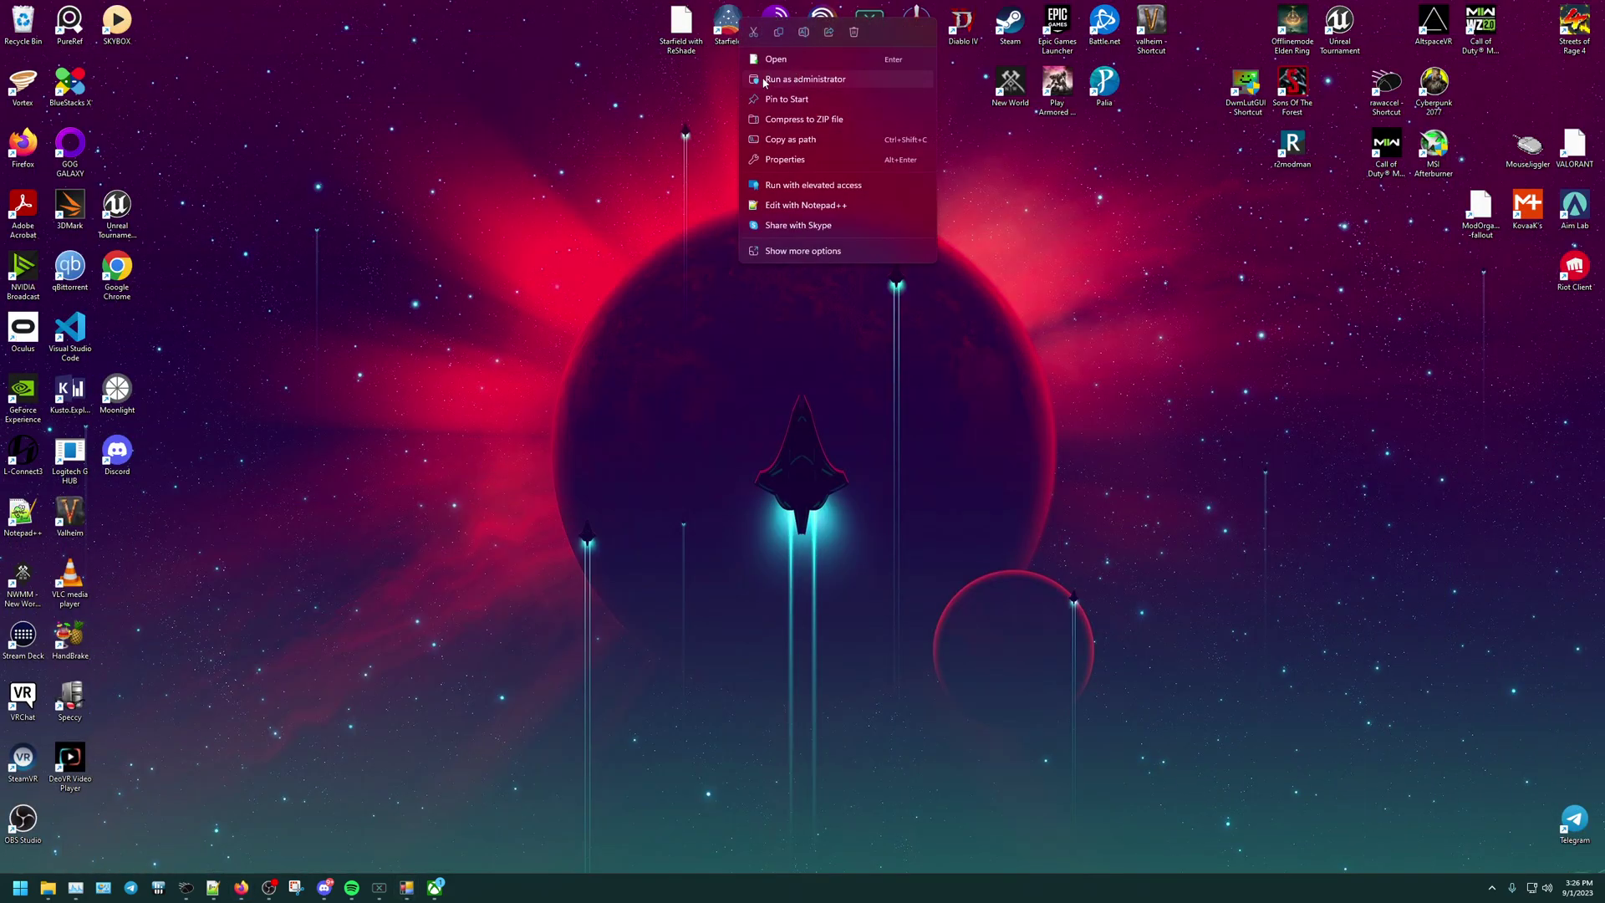
{"action": "left_click", "coordinate": [714, 65]}
Open the Starfield with ReShade script for viewing, check the reshade presets folder path in its first line, and close it.
{"action": "right_click", "coordinate": [681, 25]}
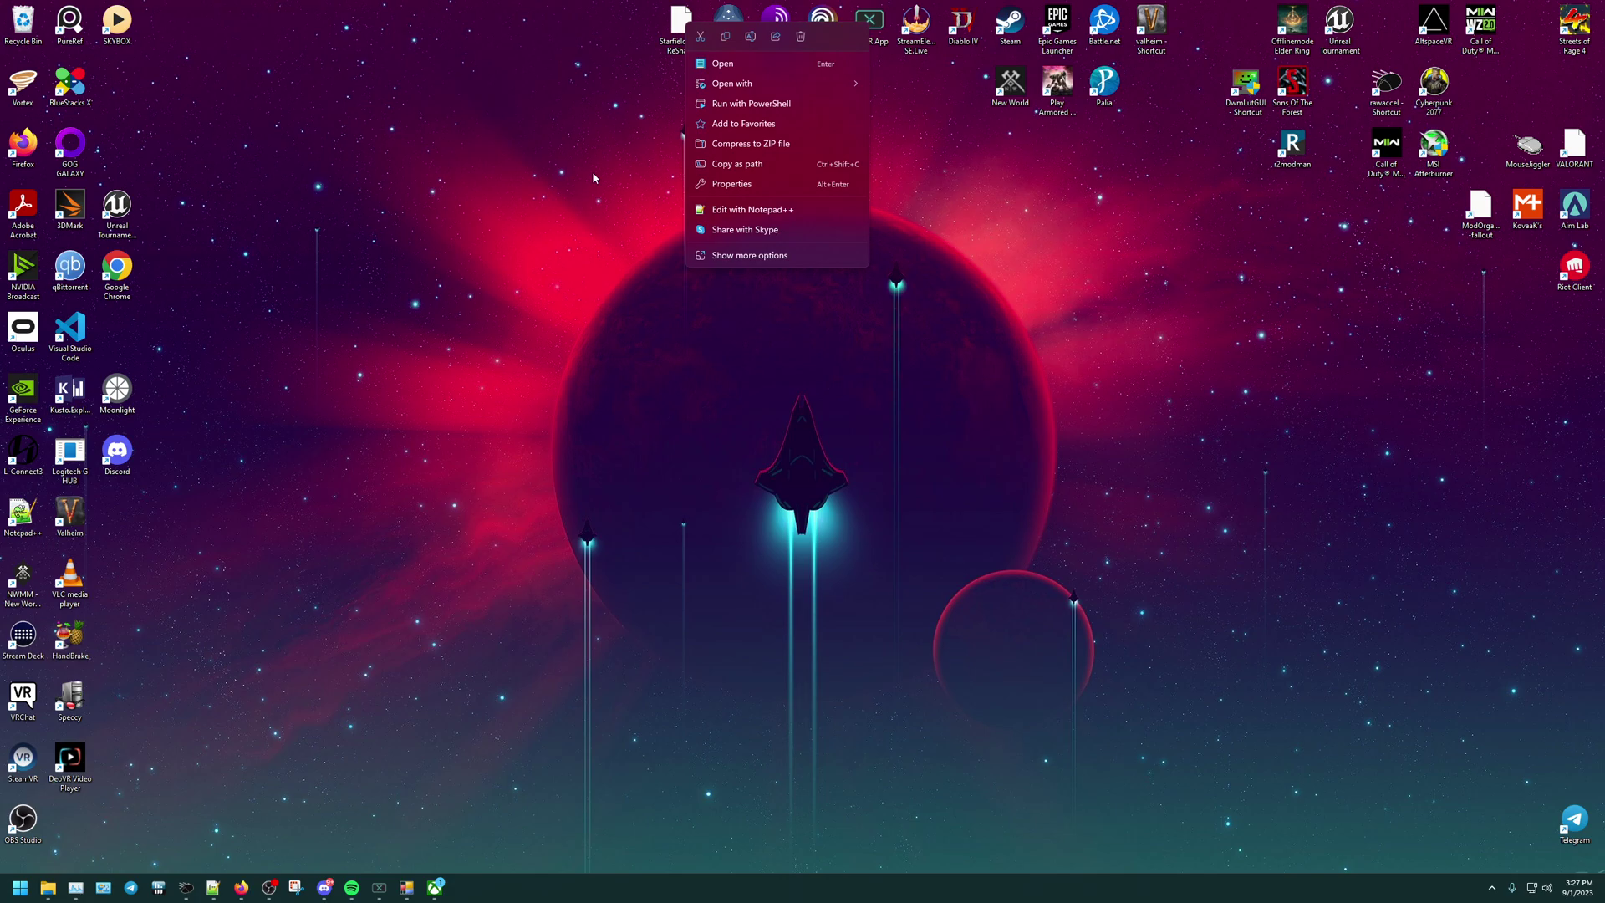
{"action": "left_click", "coordinate": [732, 65]}
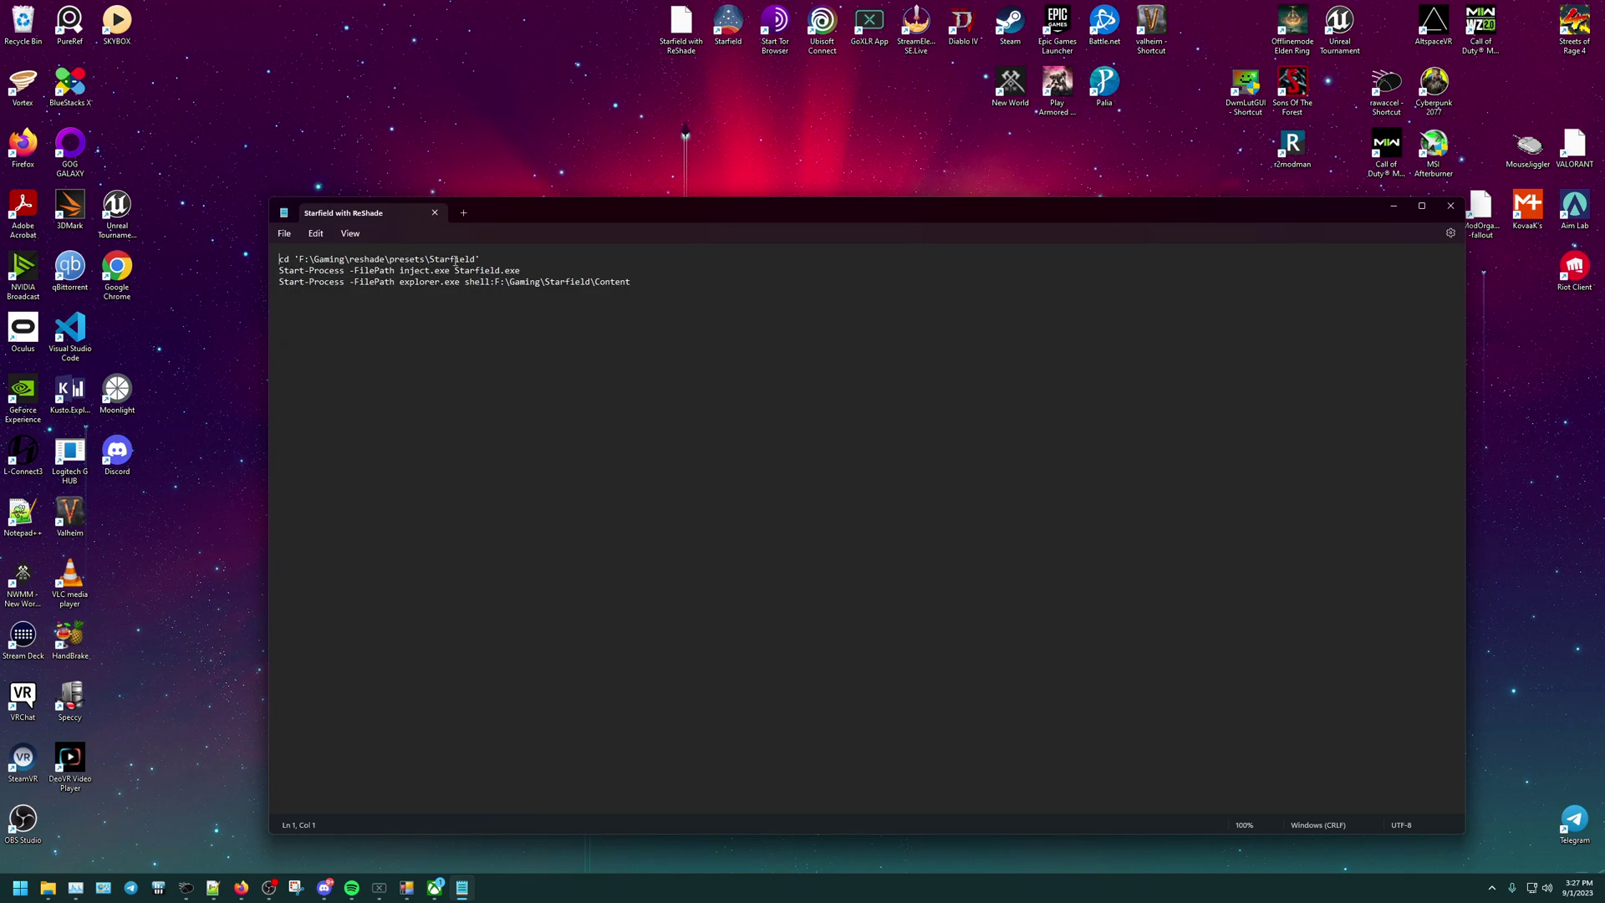
{"action": "left_click_drag", "start_coordinate": [320, 257], "coordinate": [396, 259]}
{"action": "left_click", "coordinate": [416, 259]}
{"action": "left_click", "coordinate": [1450, 206]}
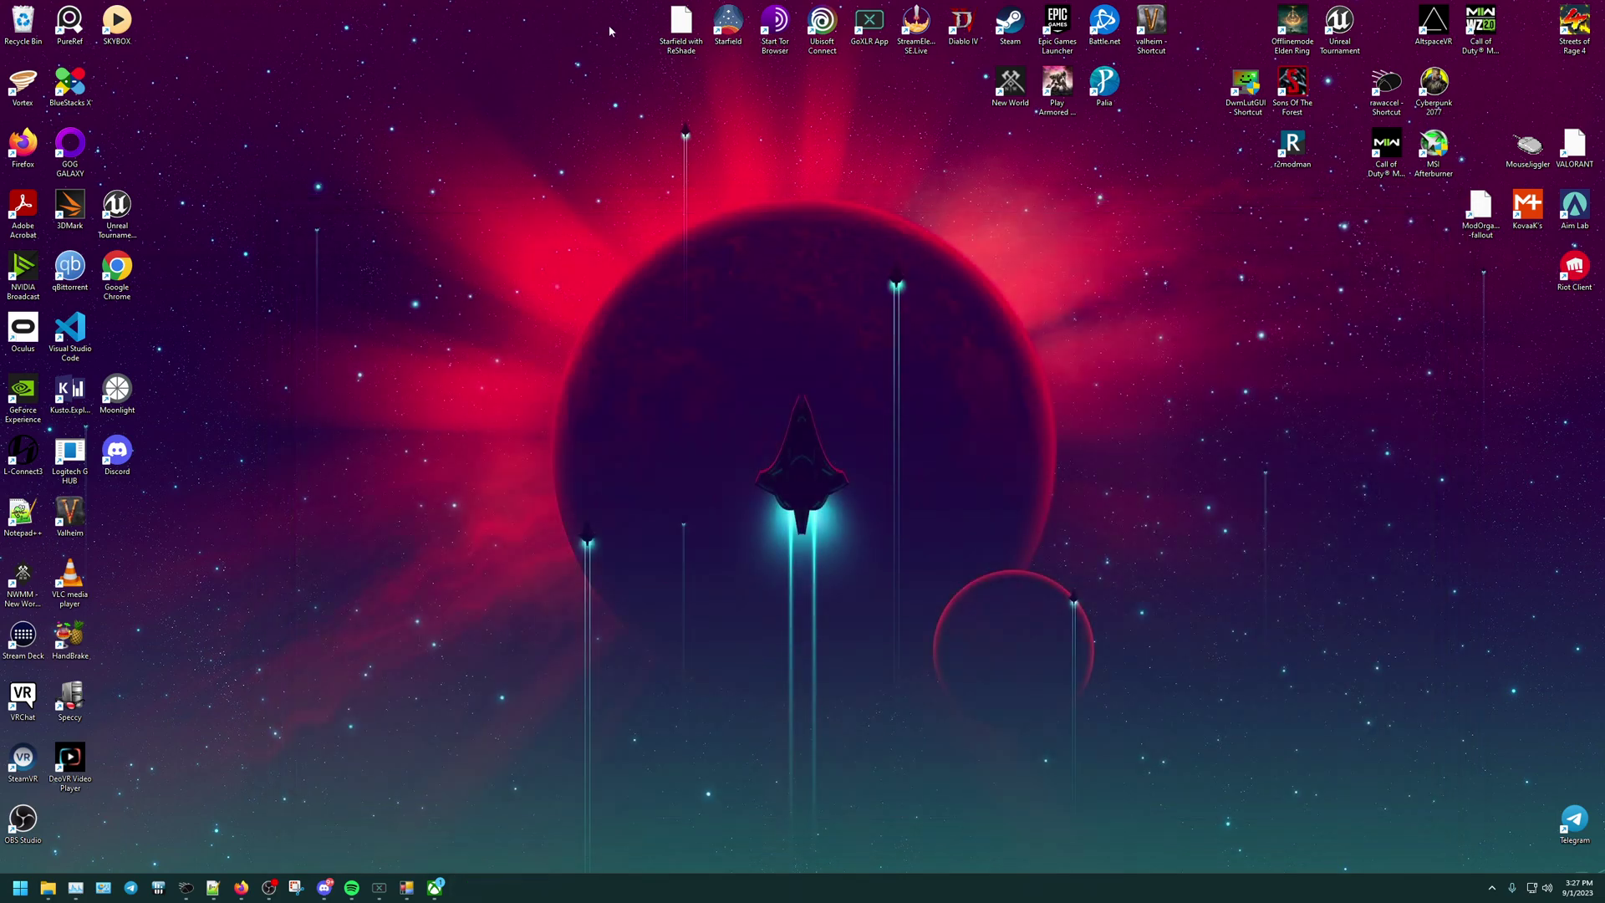
Run the Starfield with ReShade script with PowerShell and start the game from the Starfield desktop shortcut.
{"action": "right_click", "coordinate": [683, 25]}
{"action": "left_click", "coordinate": [752, 100]}
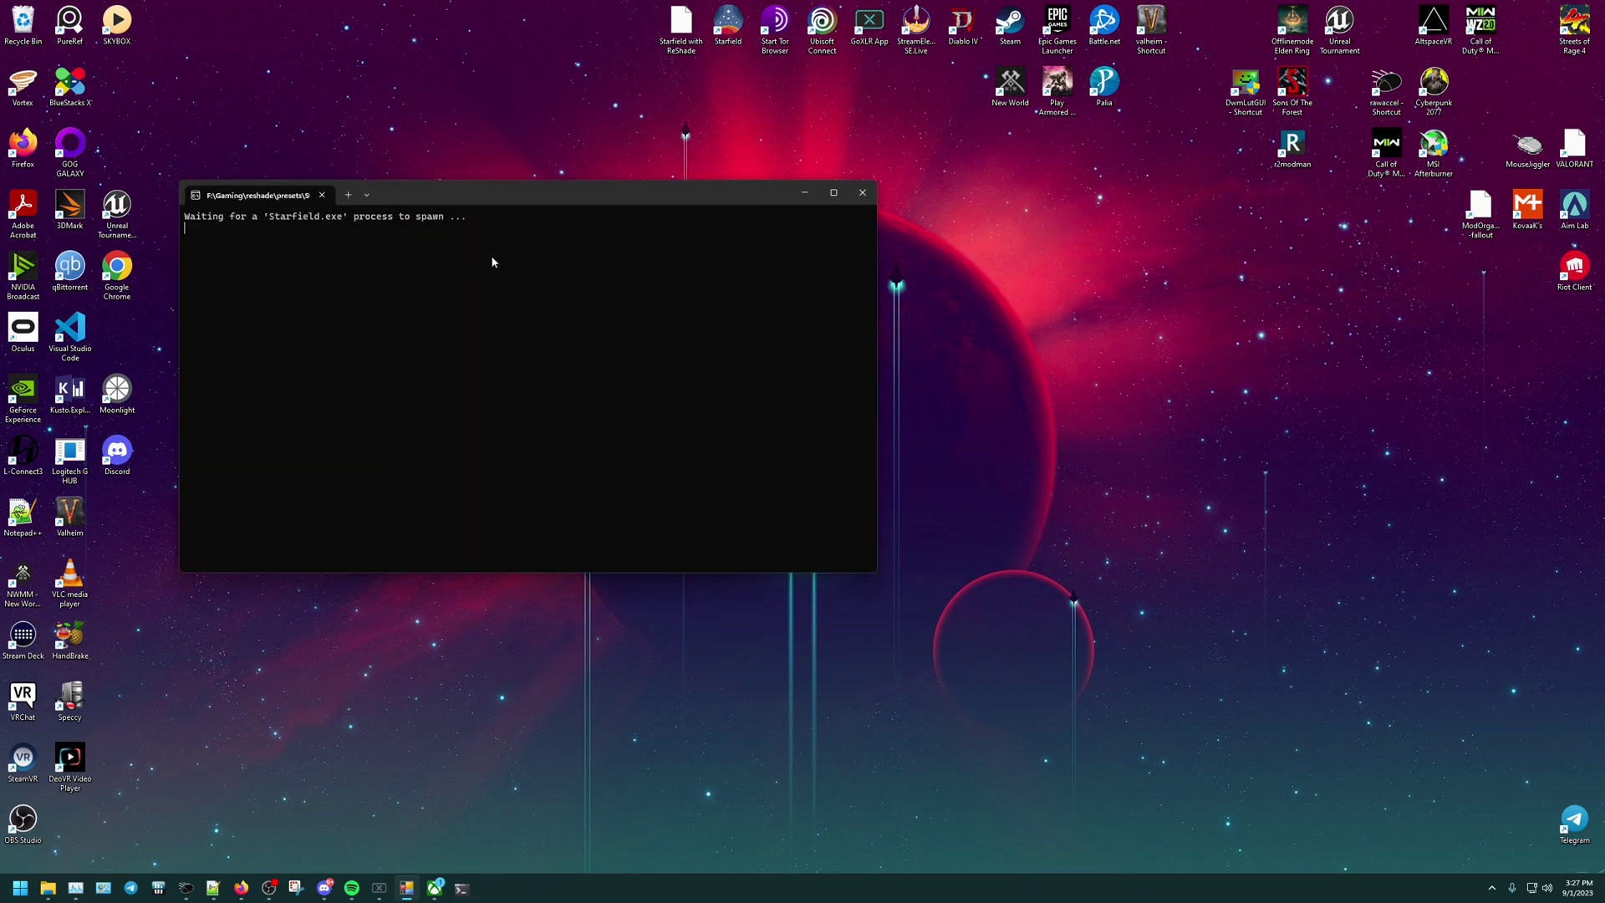
{"action": "left_click", "coordinate": [1115, 378]}
{"action": "left_click_drag", "start_coordinate": [708, 201], "coordinate": [0, 401]}
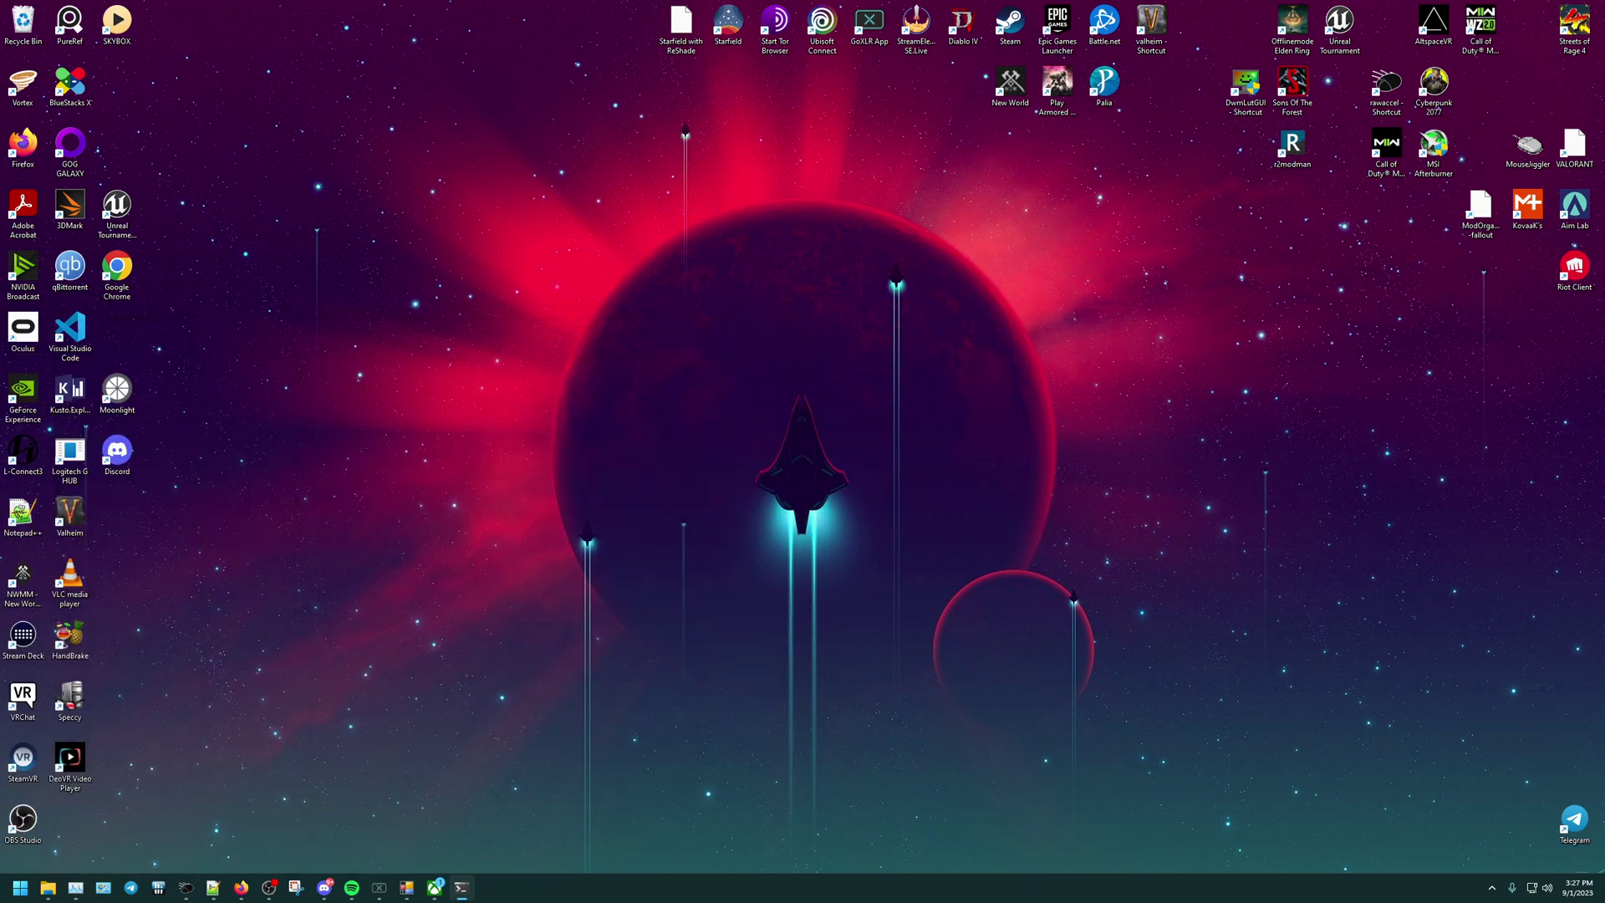
{"action": "right_click", "coordinate": [731, 25]}
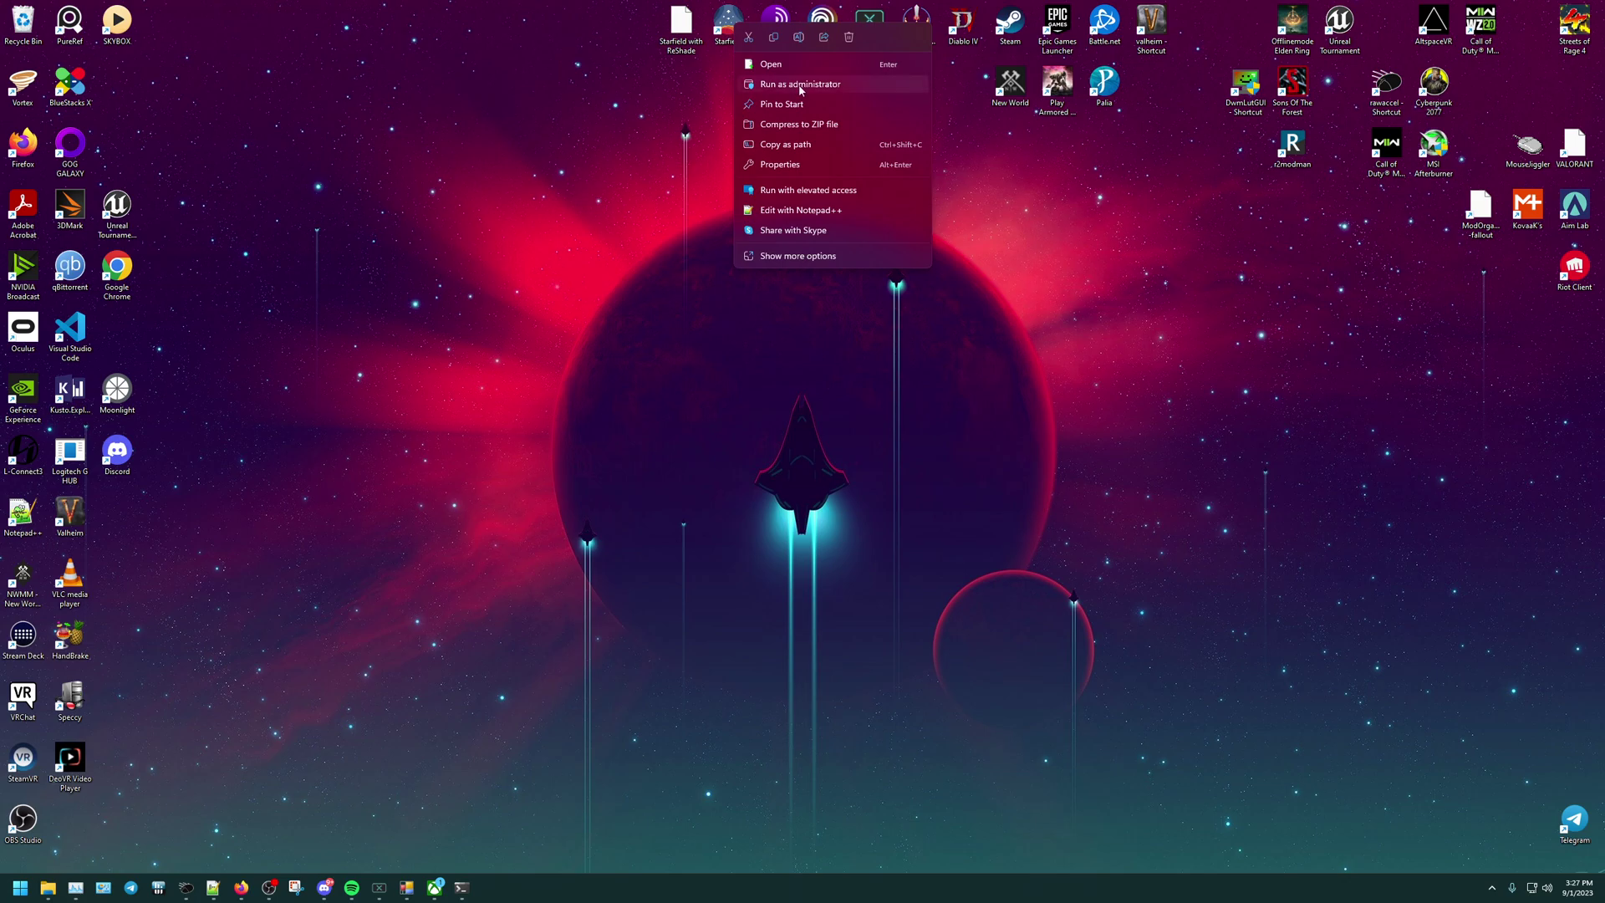
{"action": "left_click", "coordinate": [770, 65]}
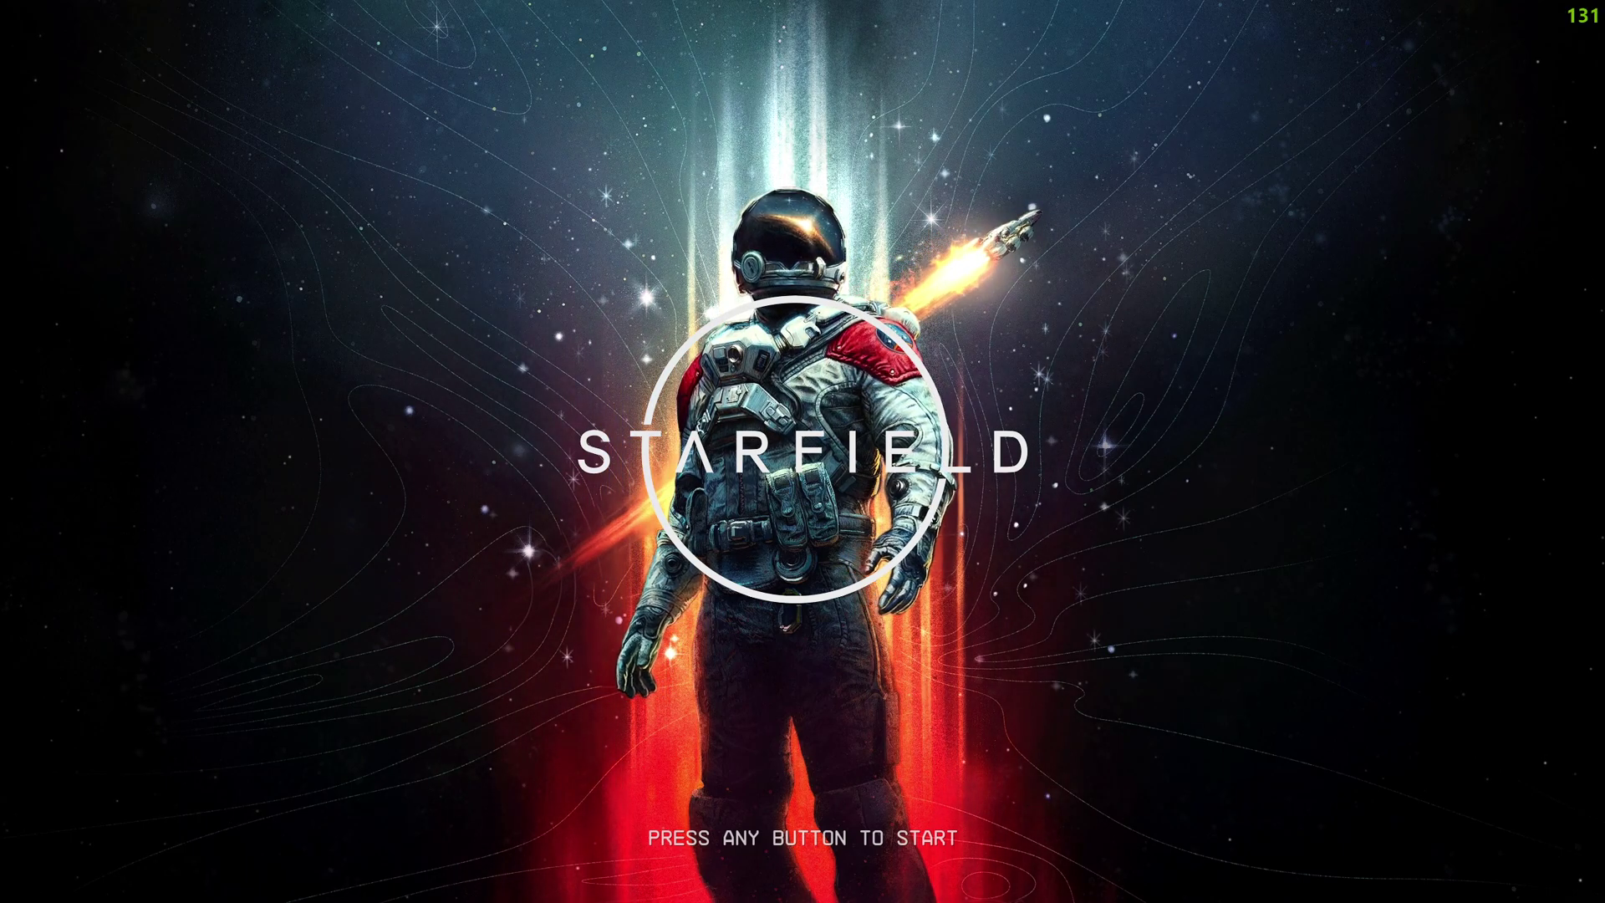
Show the ReShade overlay on the title screen, select the Quantum_Reshade 1.25.ini preset in the reshade folder, and hide the overlay.
{"action": "key", "text": "Home"}
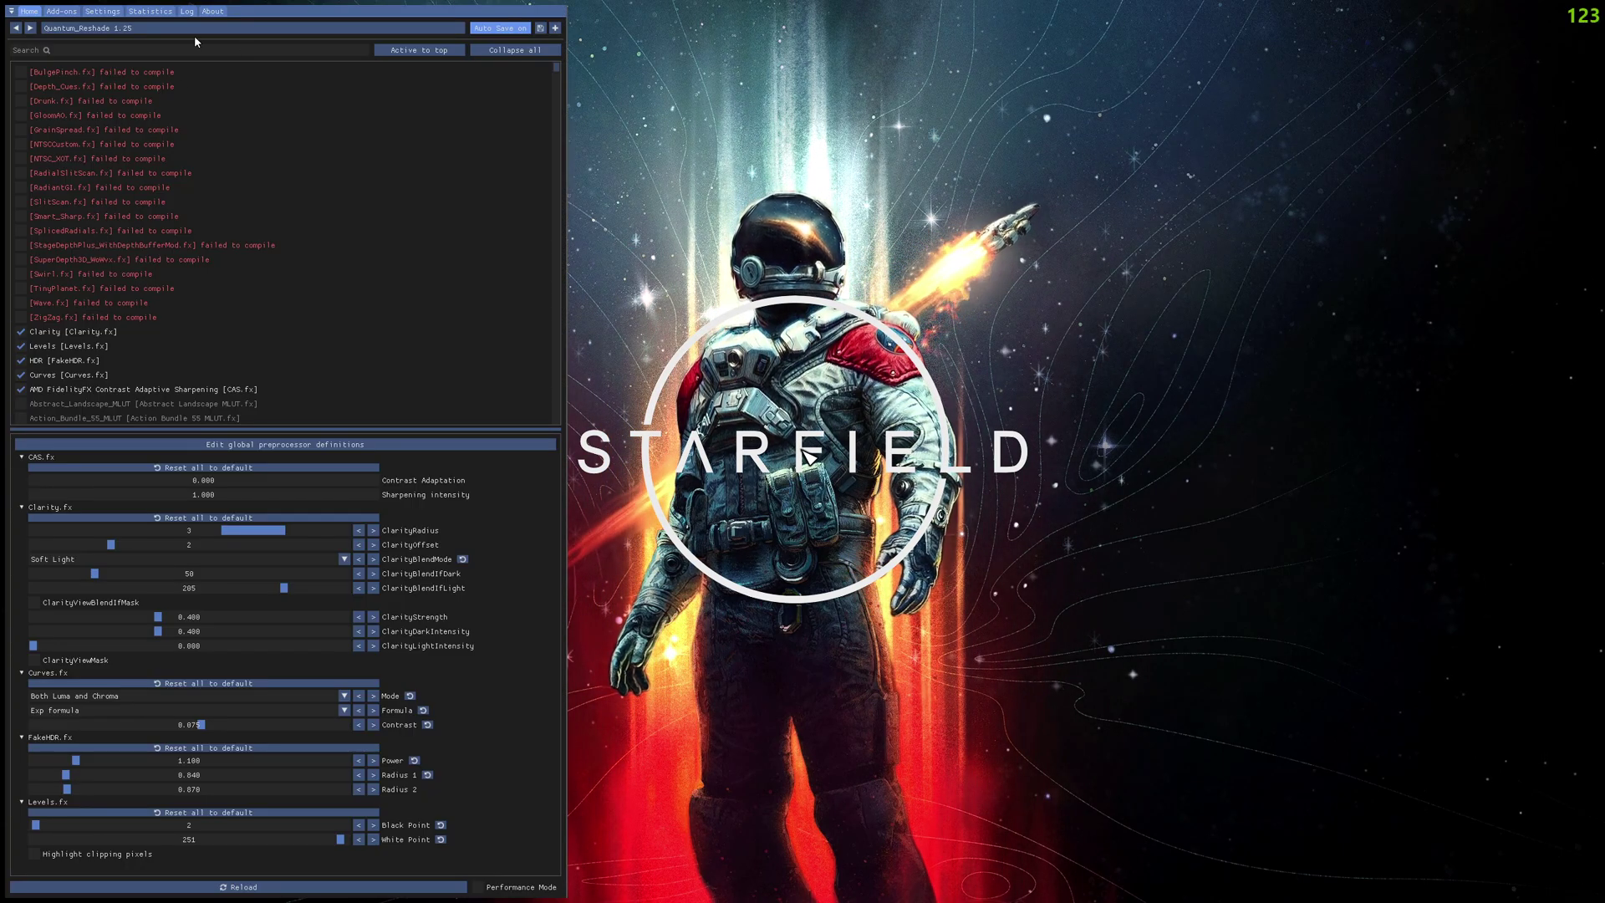
{"action": "left_click", "coordinate": [93, 29]}
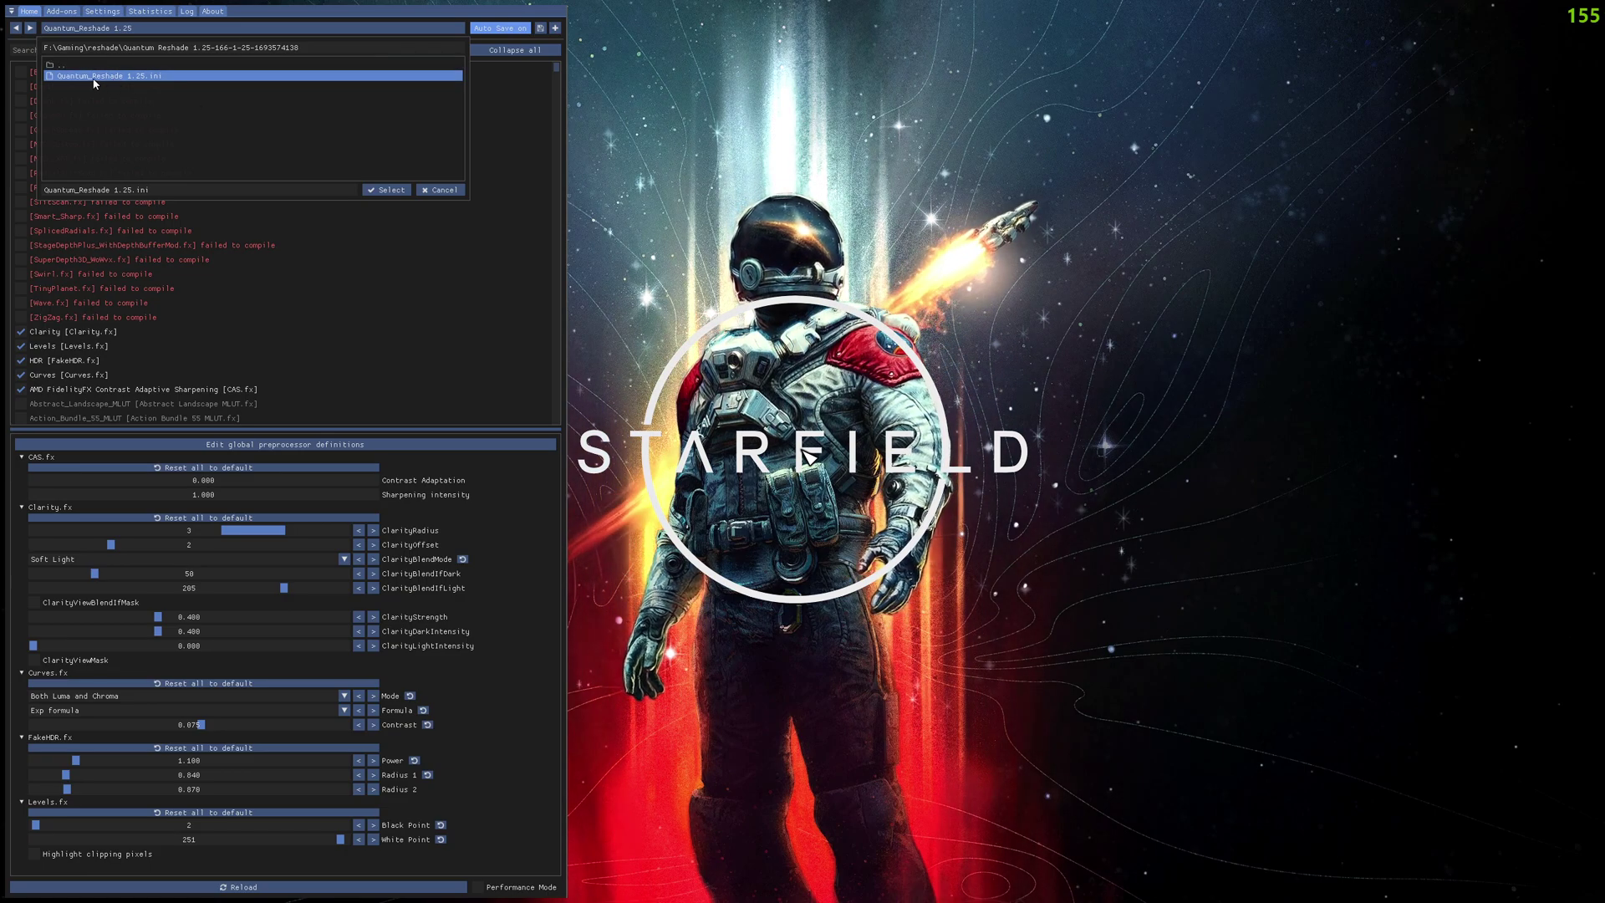
{"action": "left_click", "coordinate": [42, 30]}
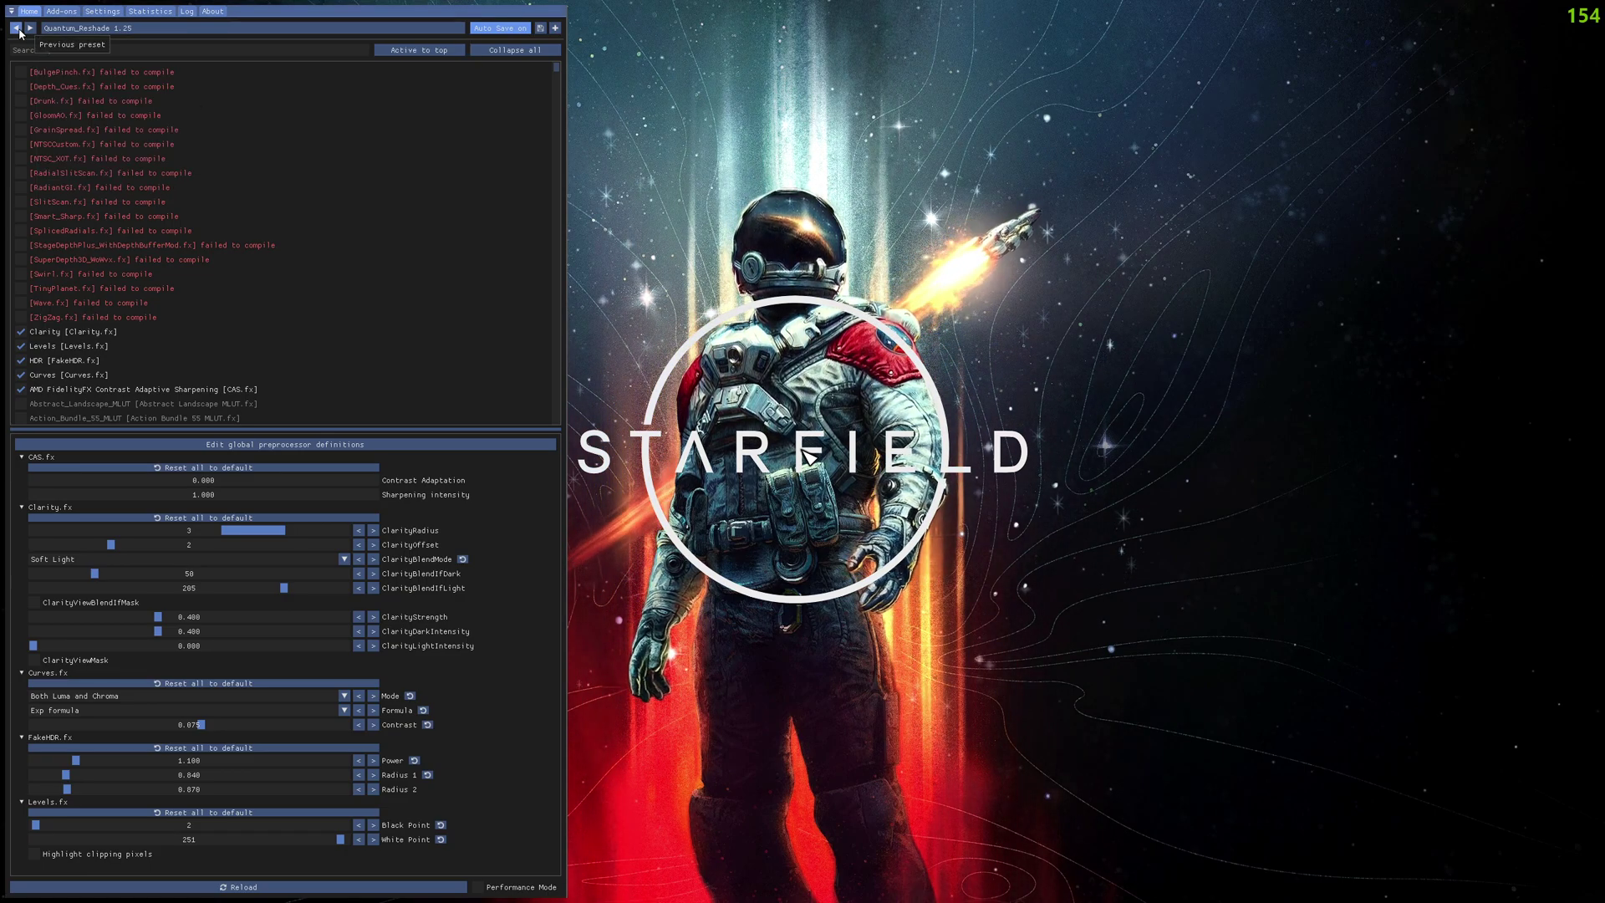
{"action": "left_click", "coordinate": [42, 30]}
{"action": "left_click", "coordinate": [110, 47]}
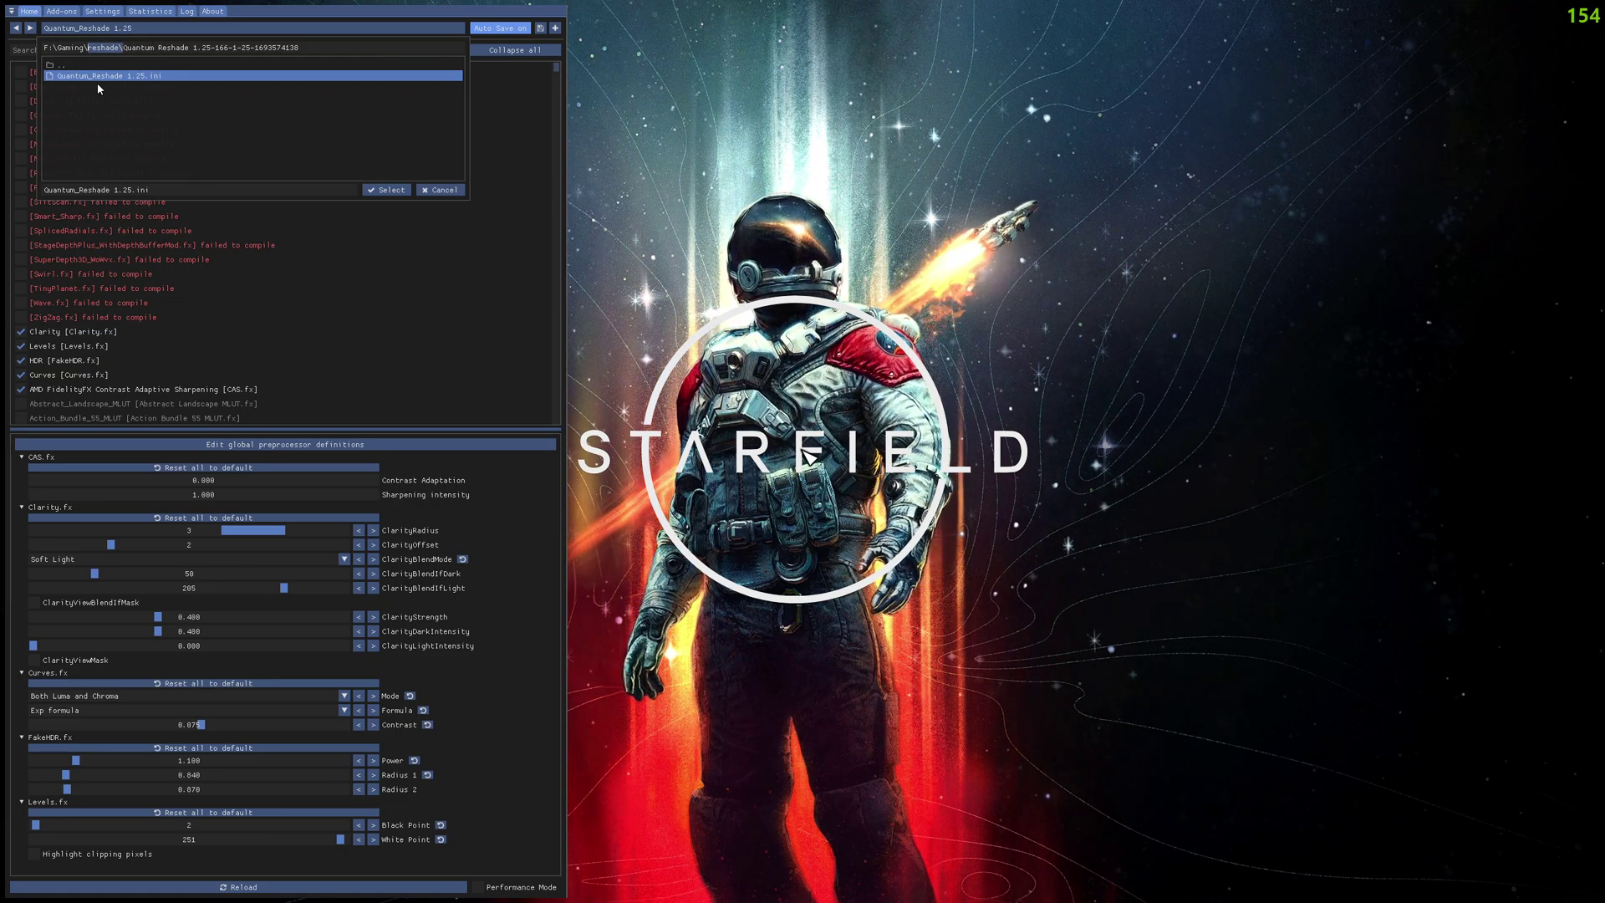
{"action": "left_click", "coordinate": [387, 190]}
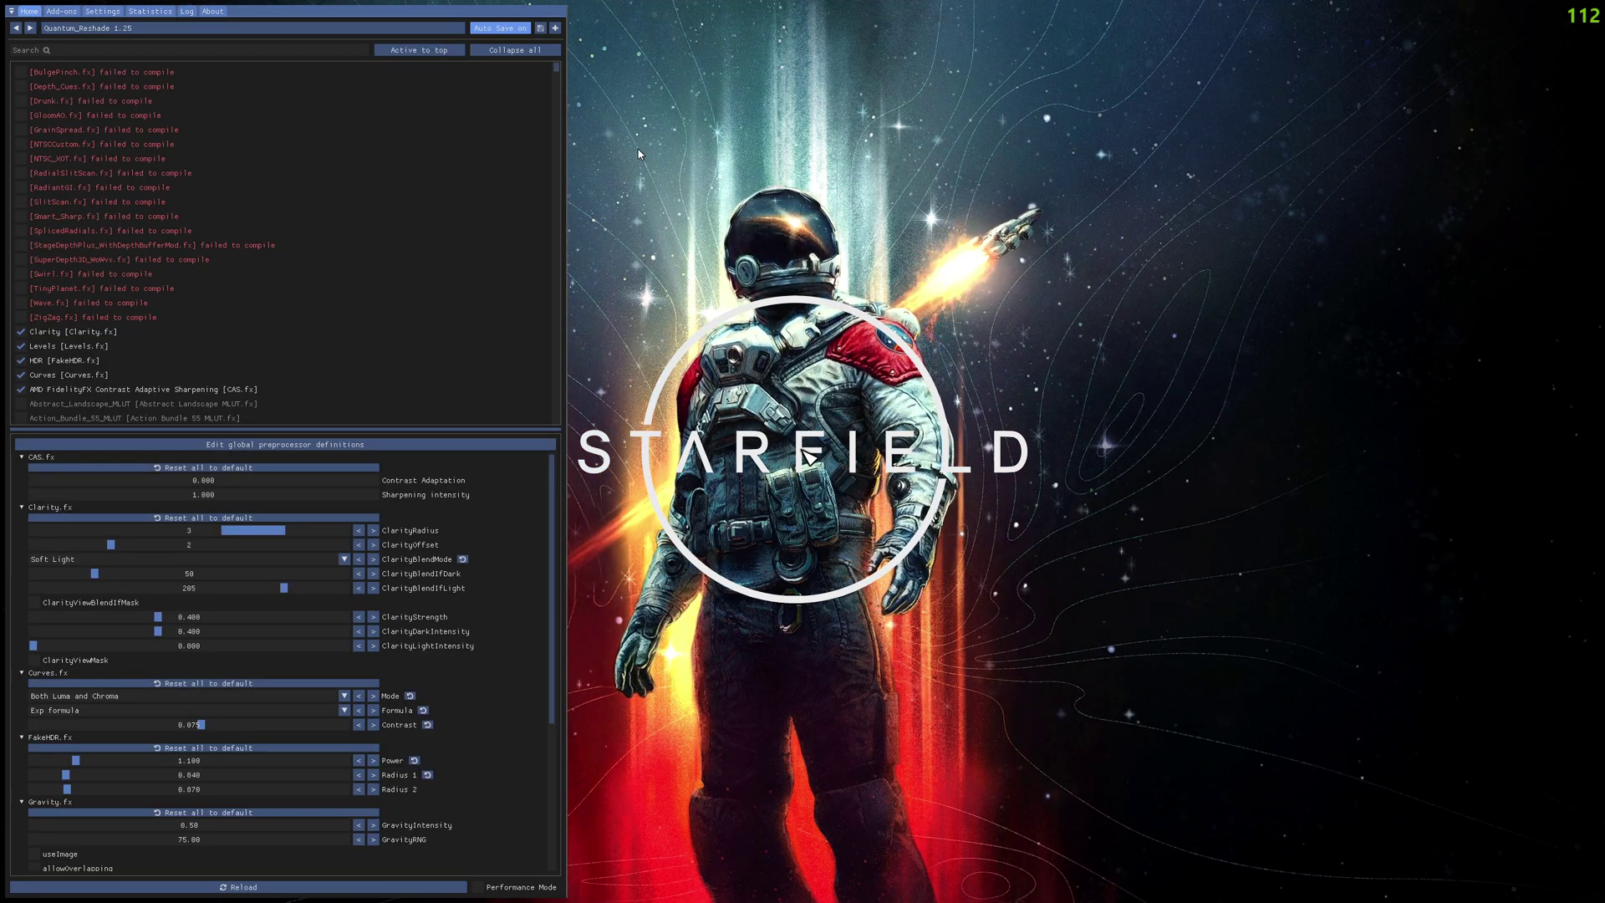
{"action": "key", "text": "Home"}
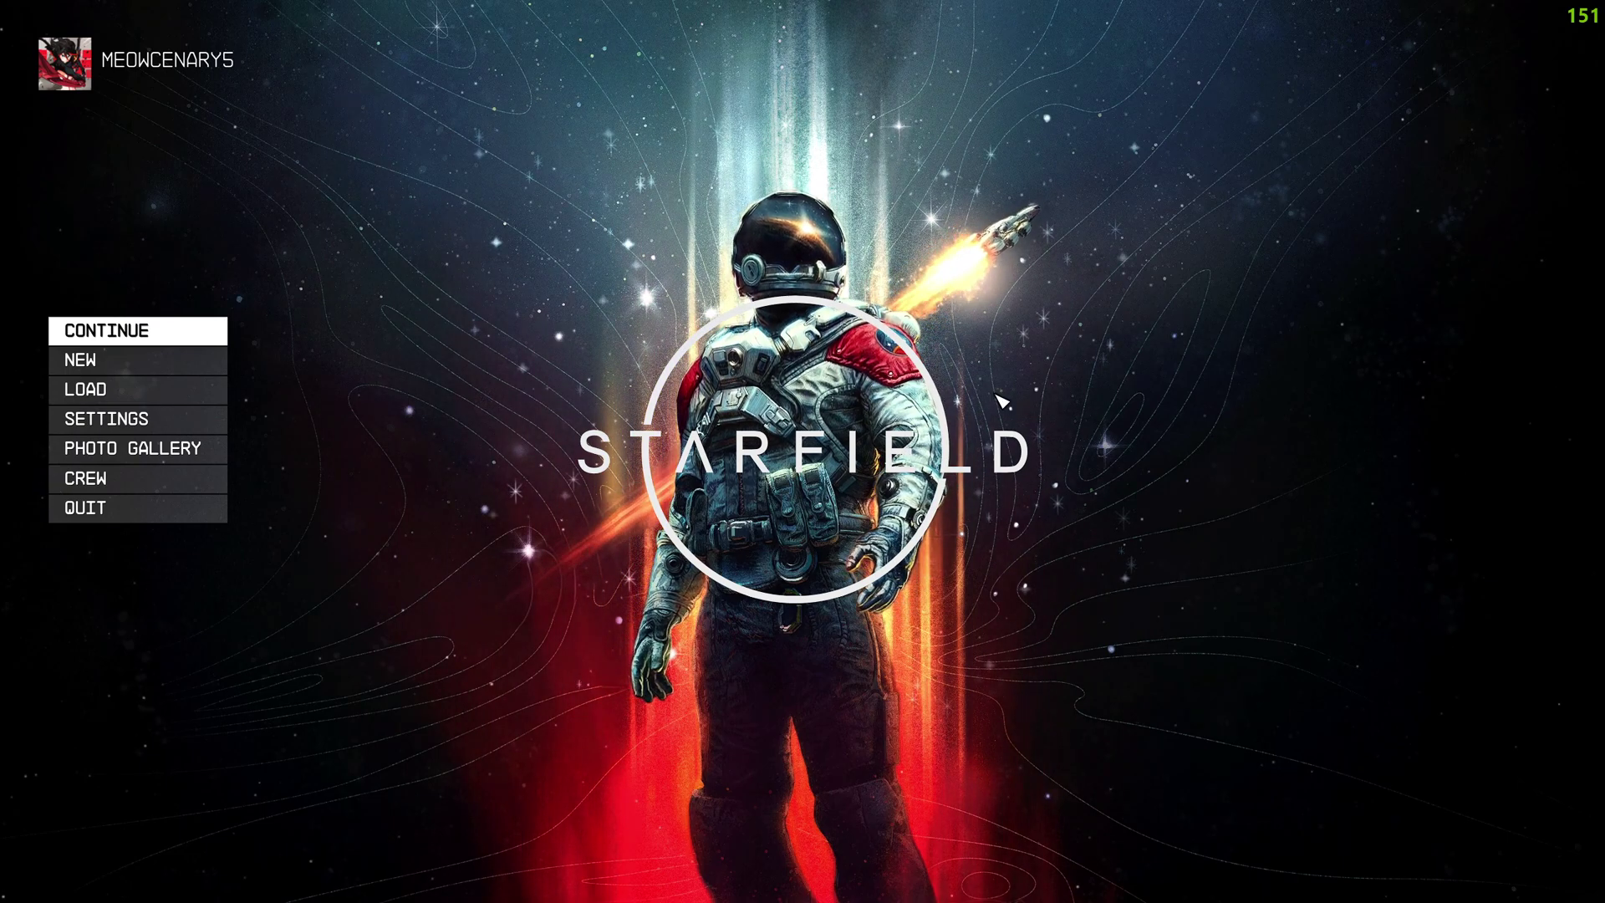
Continue Starfield from the last saved game on Jemison.
{"action": "left_click", "coordinate": [138, 332]}
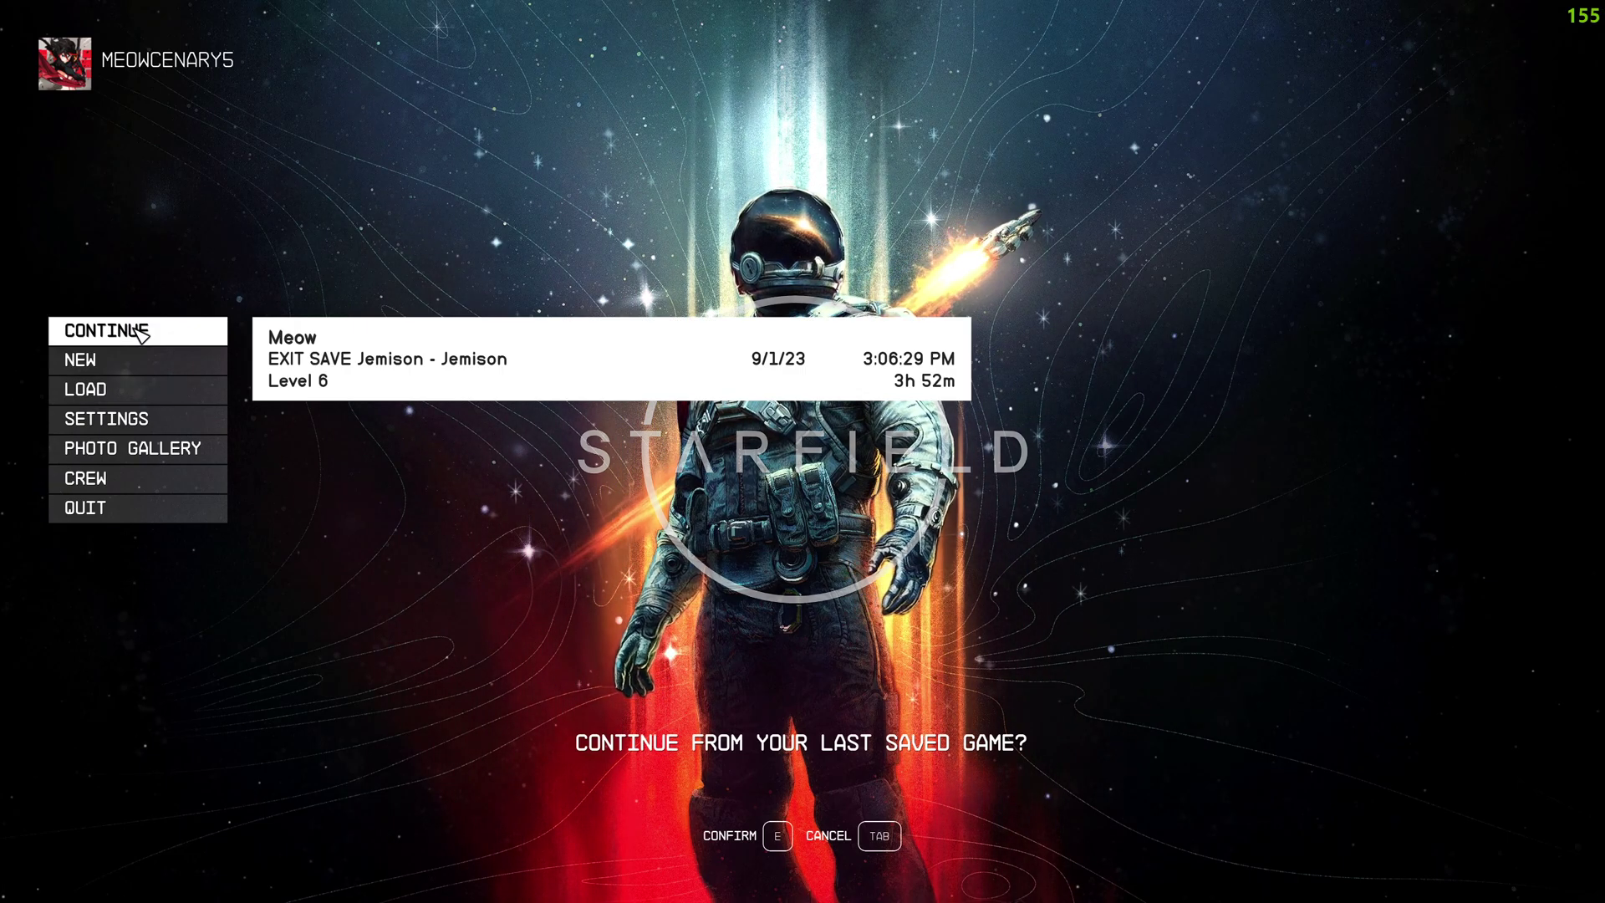
{"action": "left_click", "coordinate": [428, 380]}
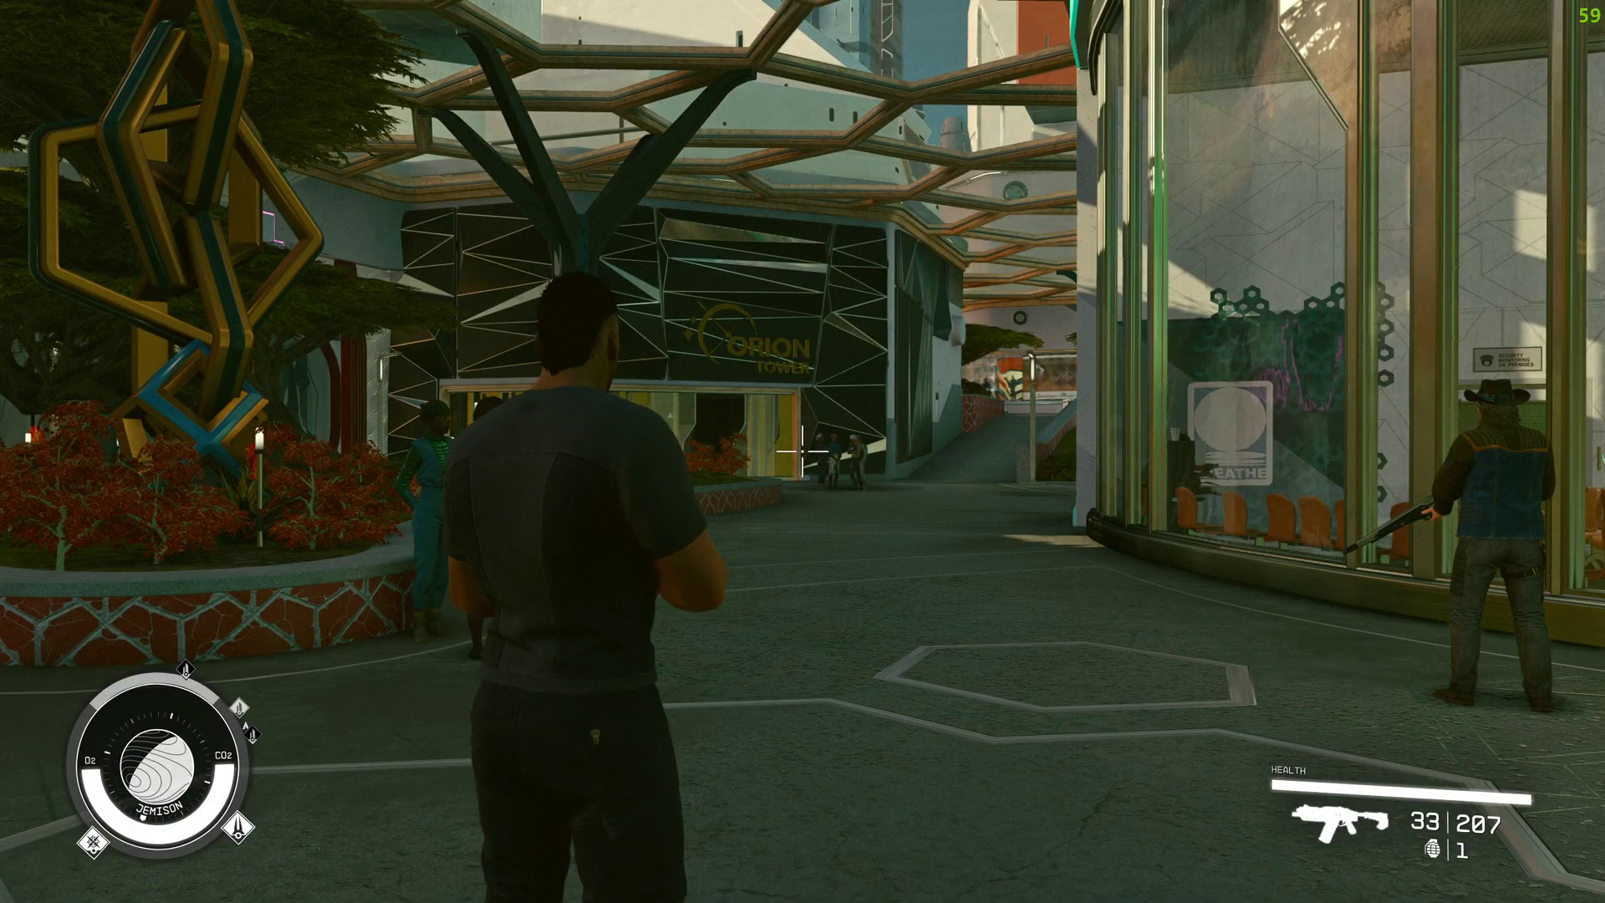
Move around New Atlantis in third and first person to examine how the Quantum Reshade preset looks in game.
{"action": "key", "text": "w"}
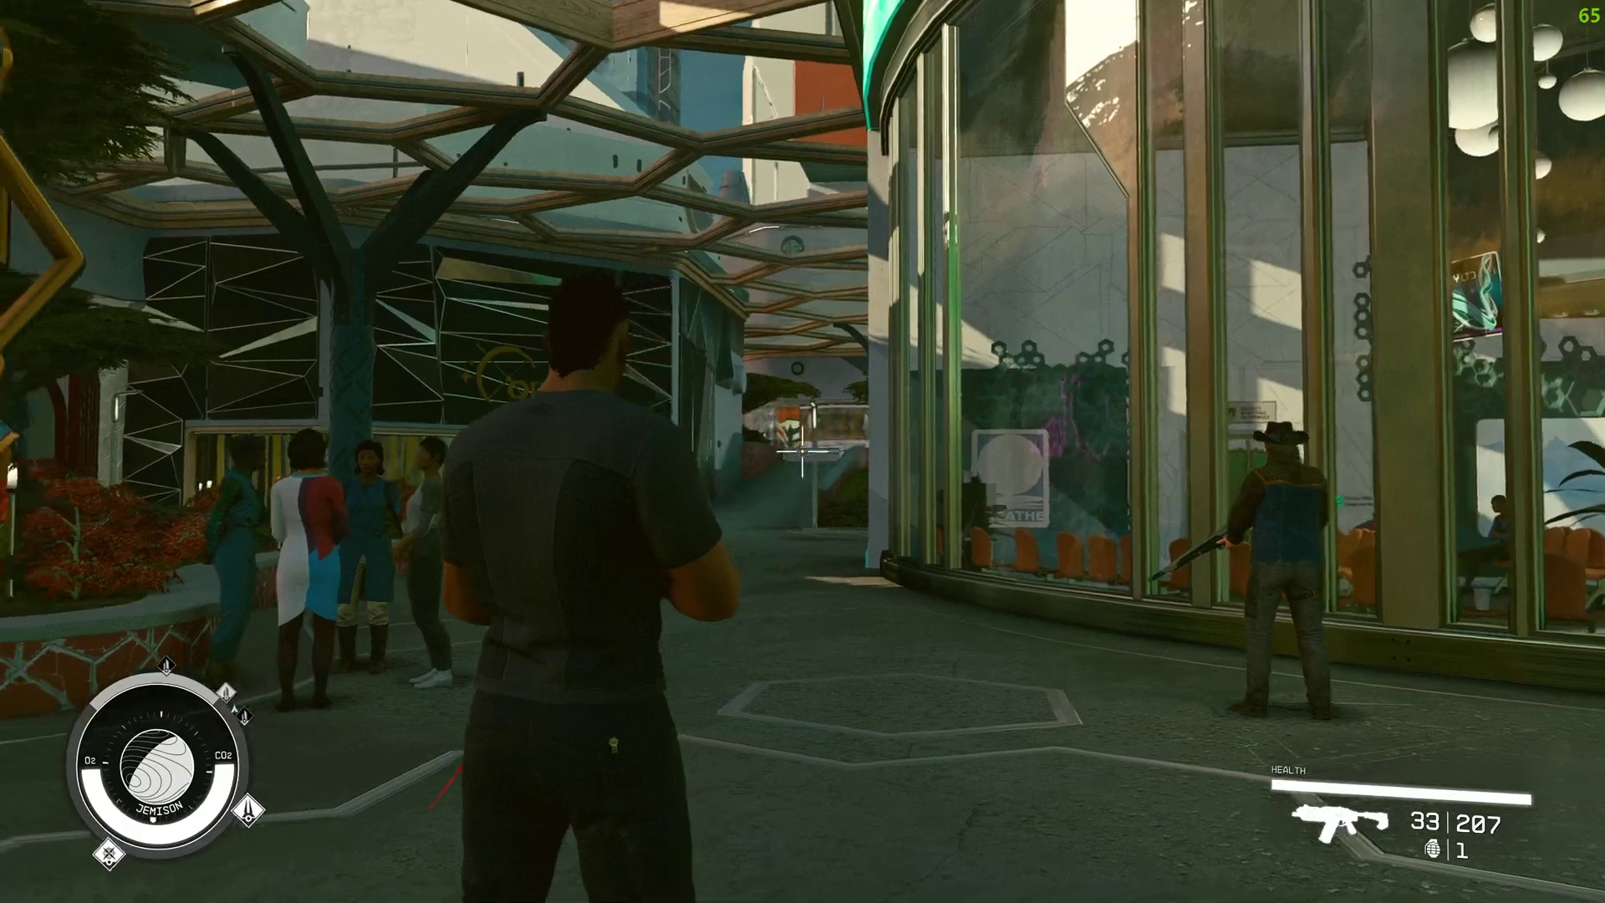
{"action": "key", "text": "Tab"}
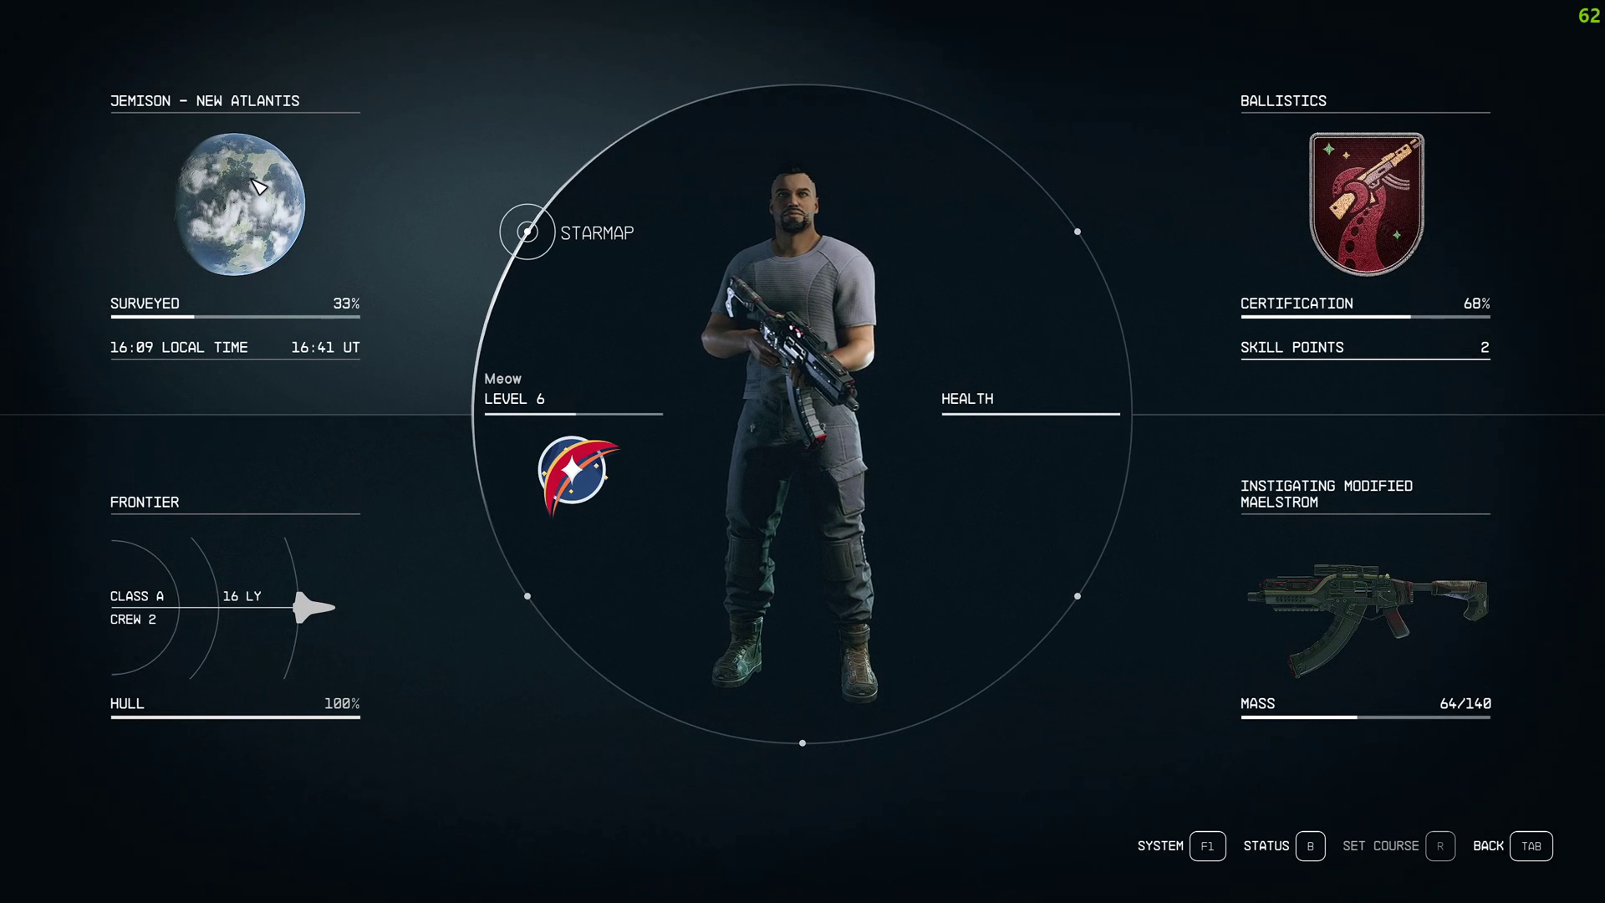
{"action": "key", "text": "Tab"}
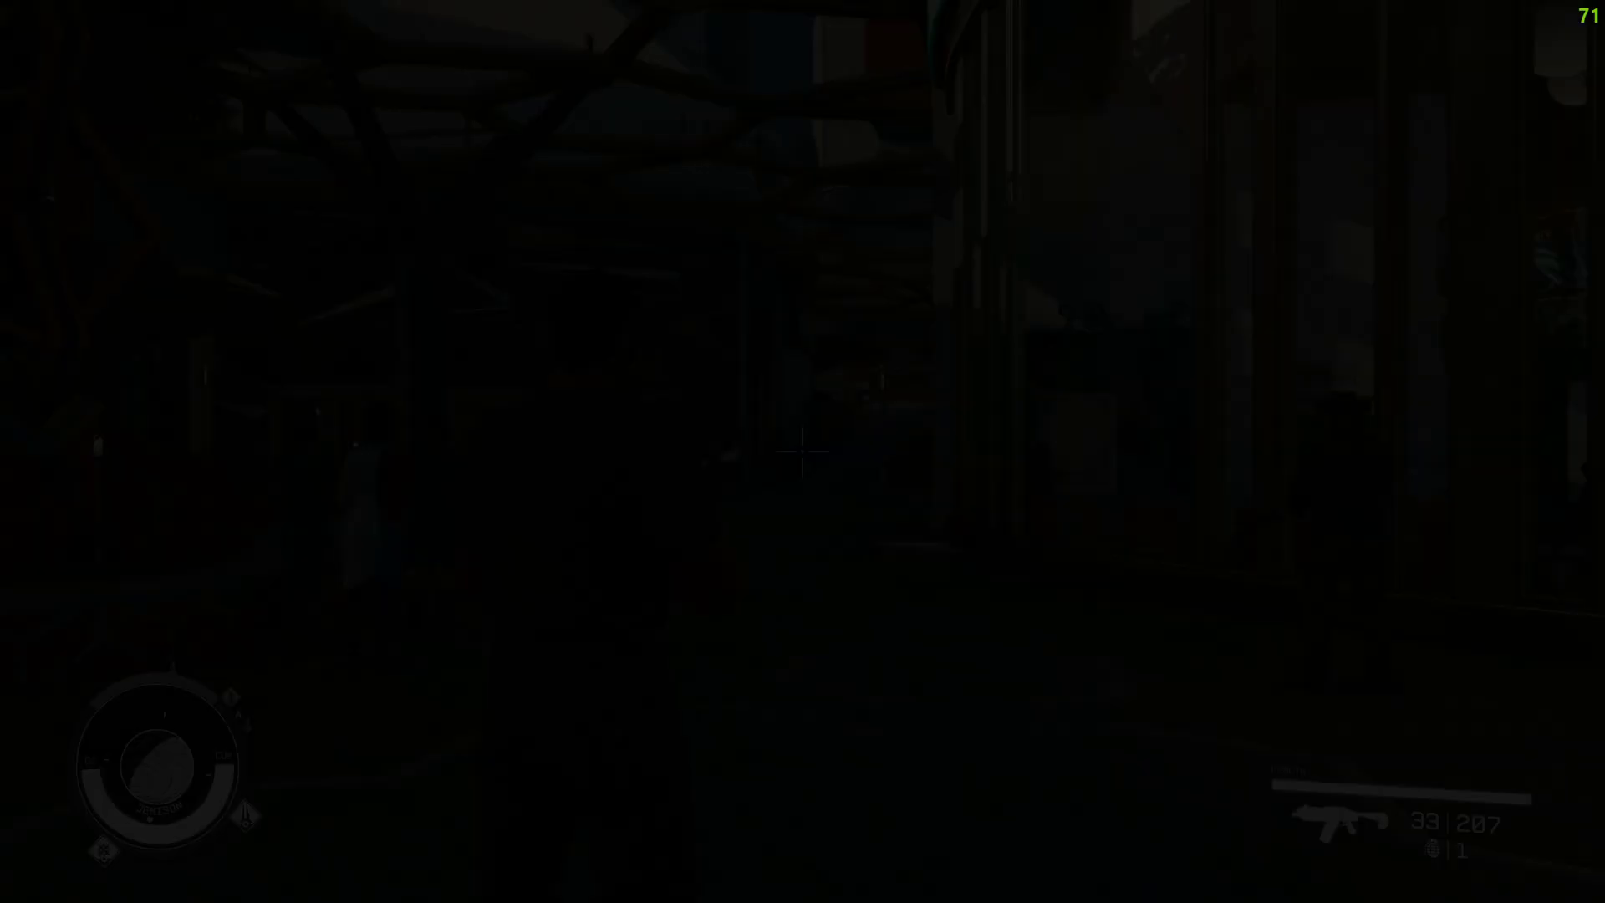
{"action": "key", "text": "w"}
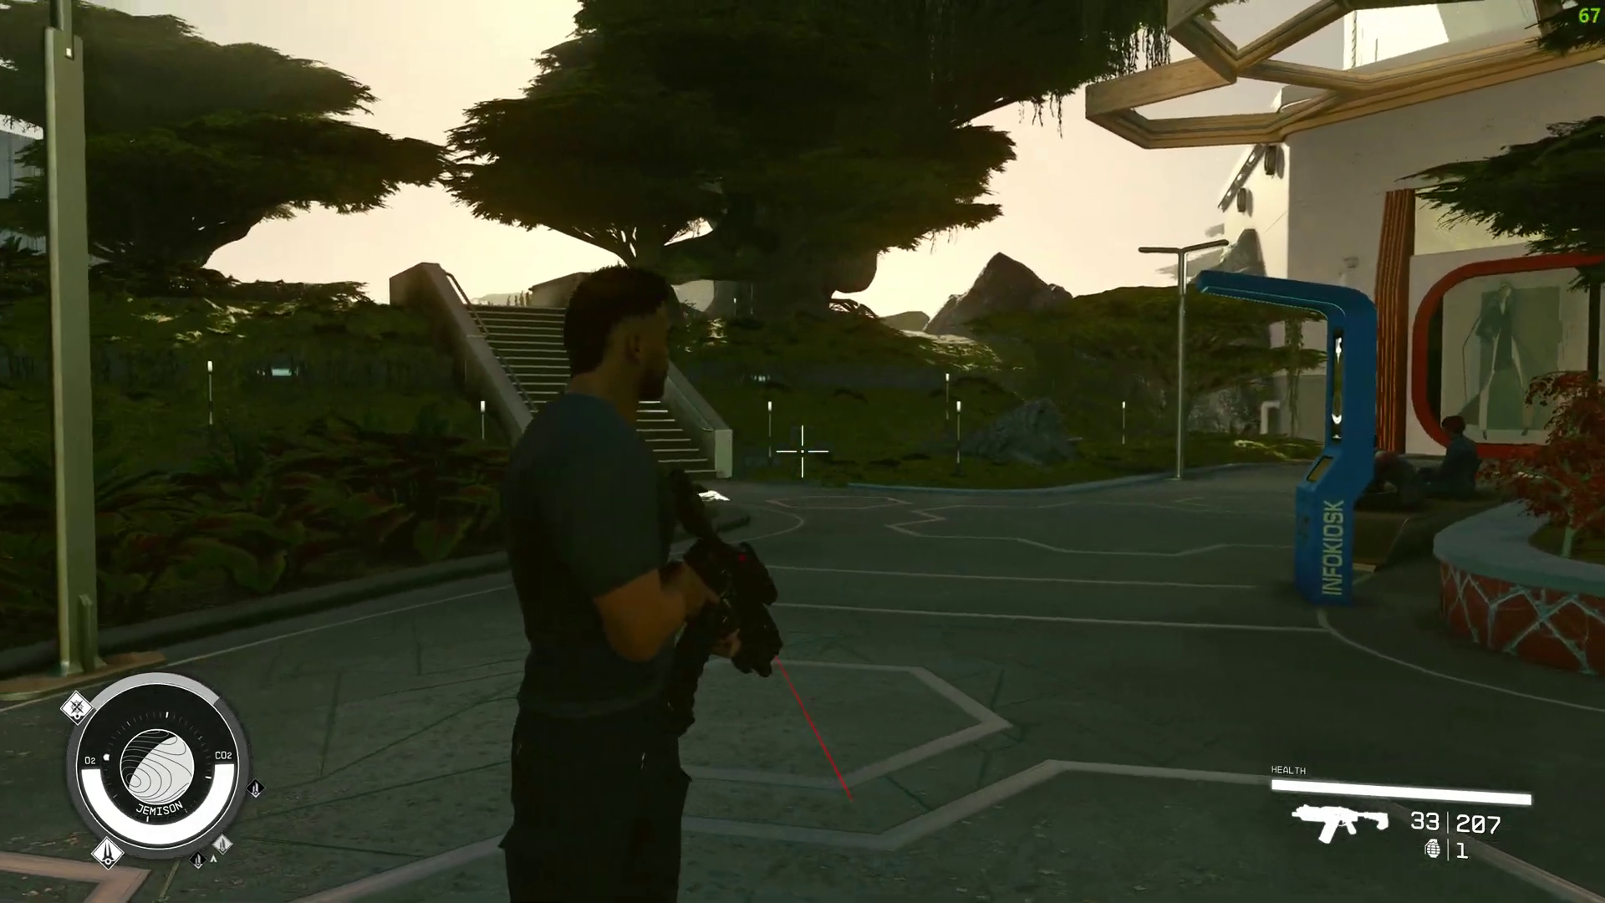
{"action": "key", "text": "r"}
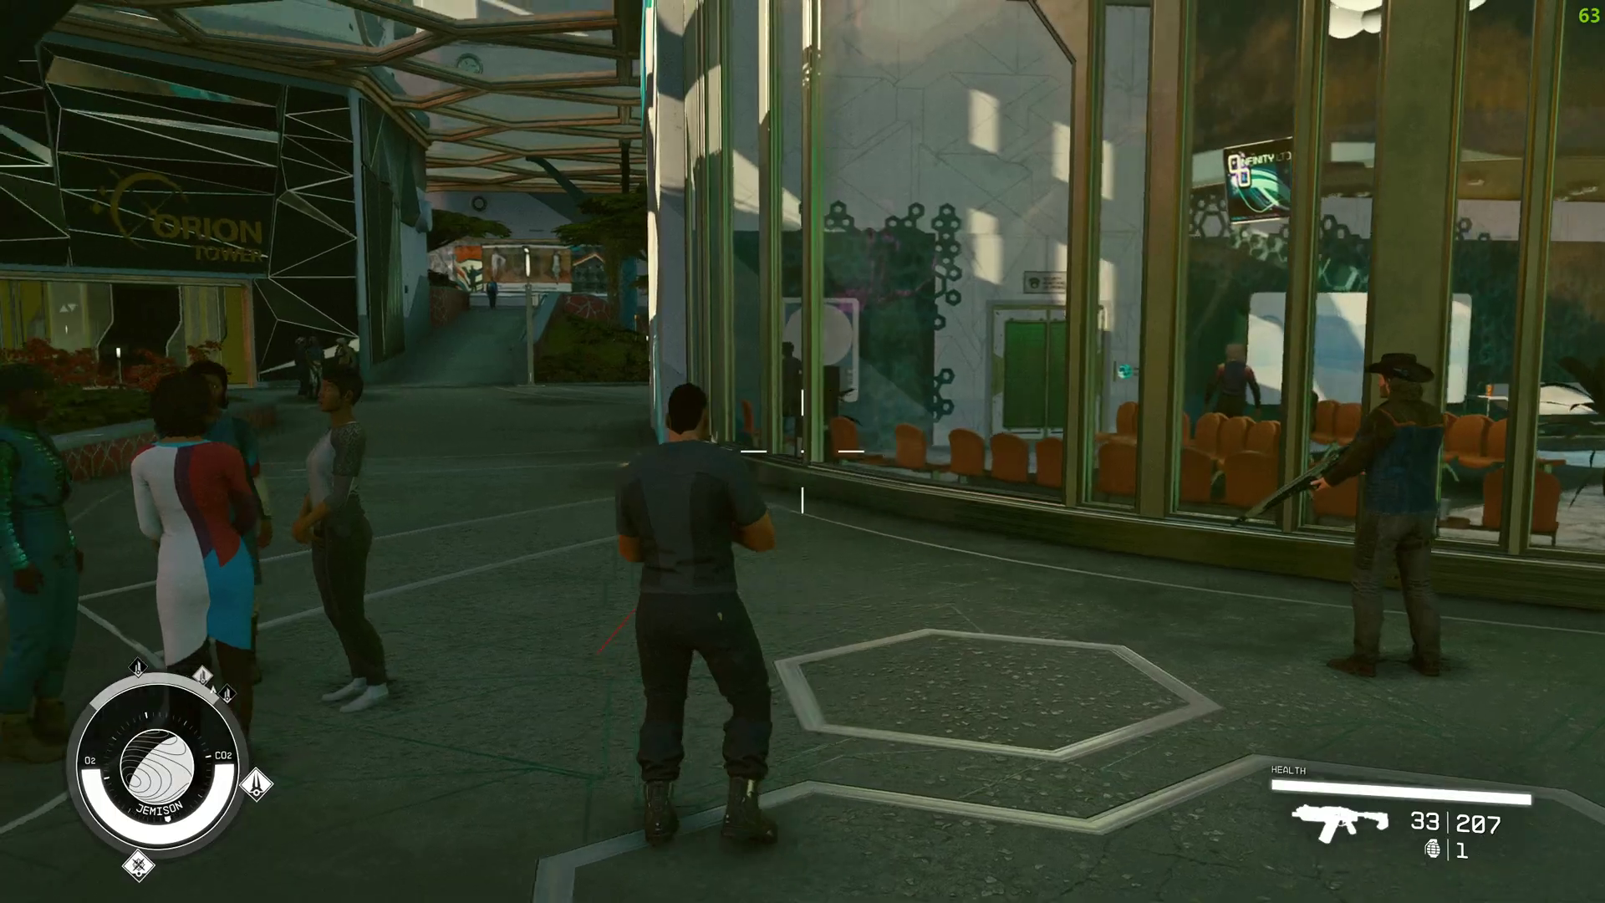
{"action": "key", "text": "f"}
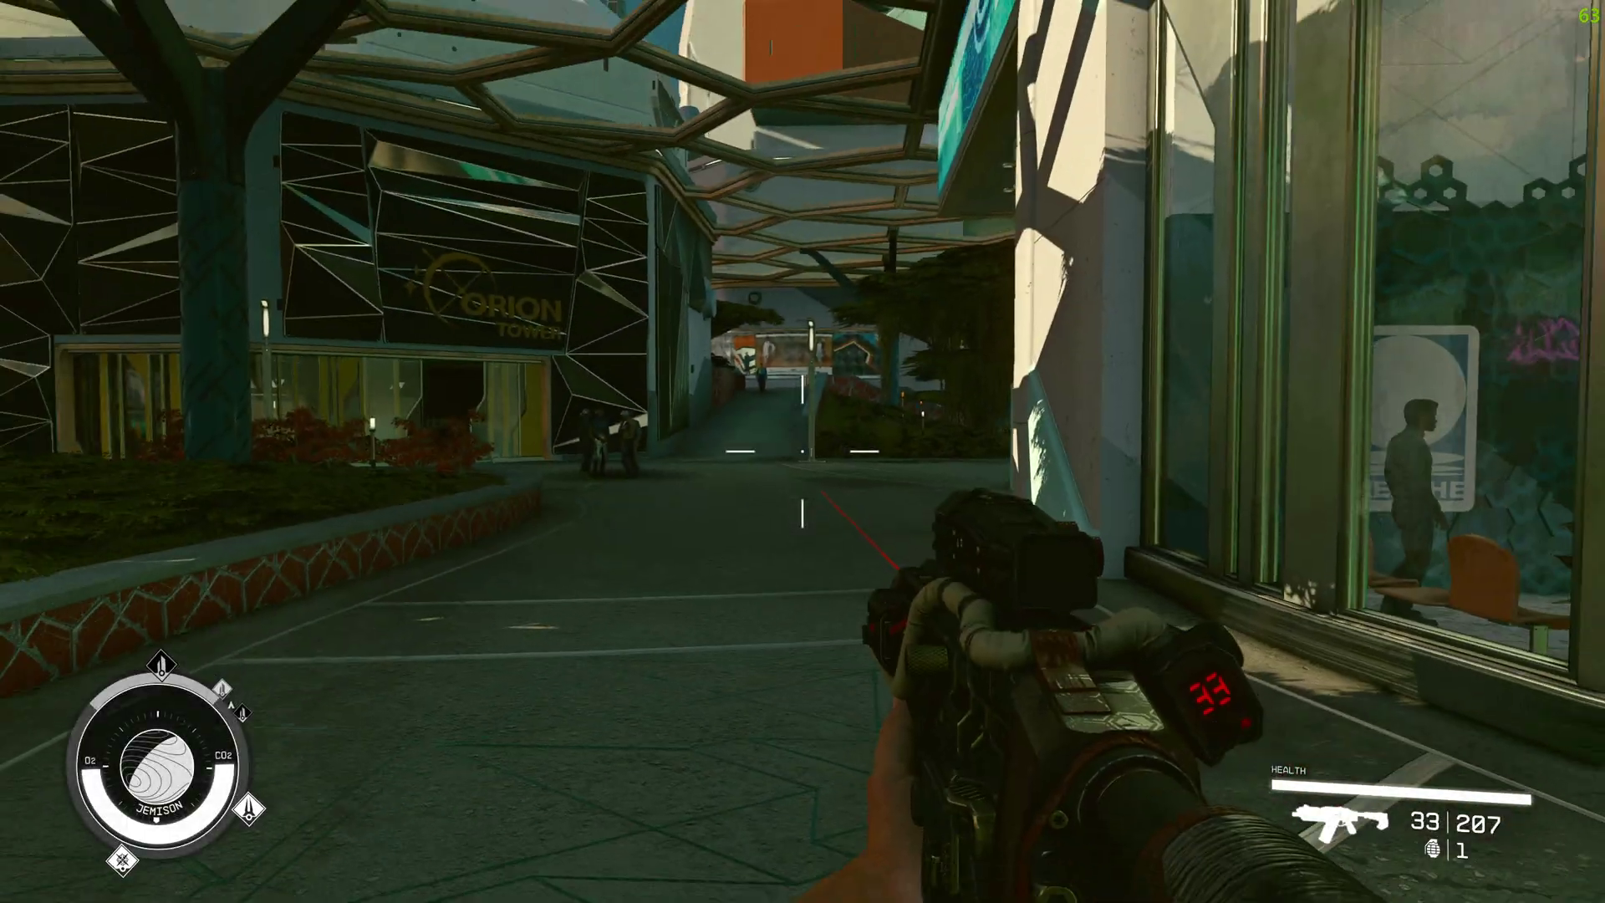
{"action": "key", "text": "f"}
{"action": "key", "text": "w"}
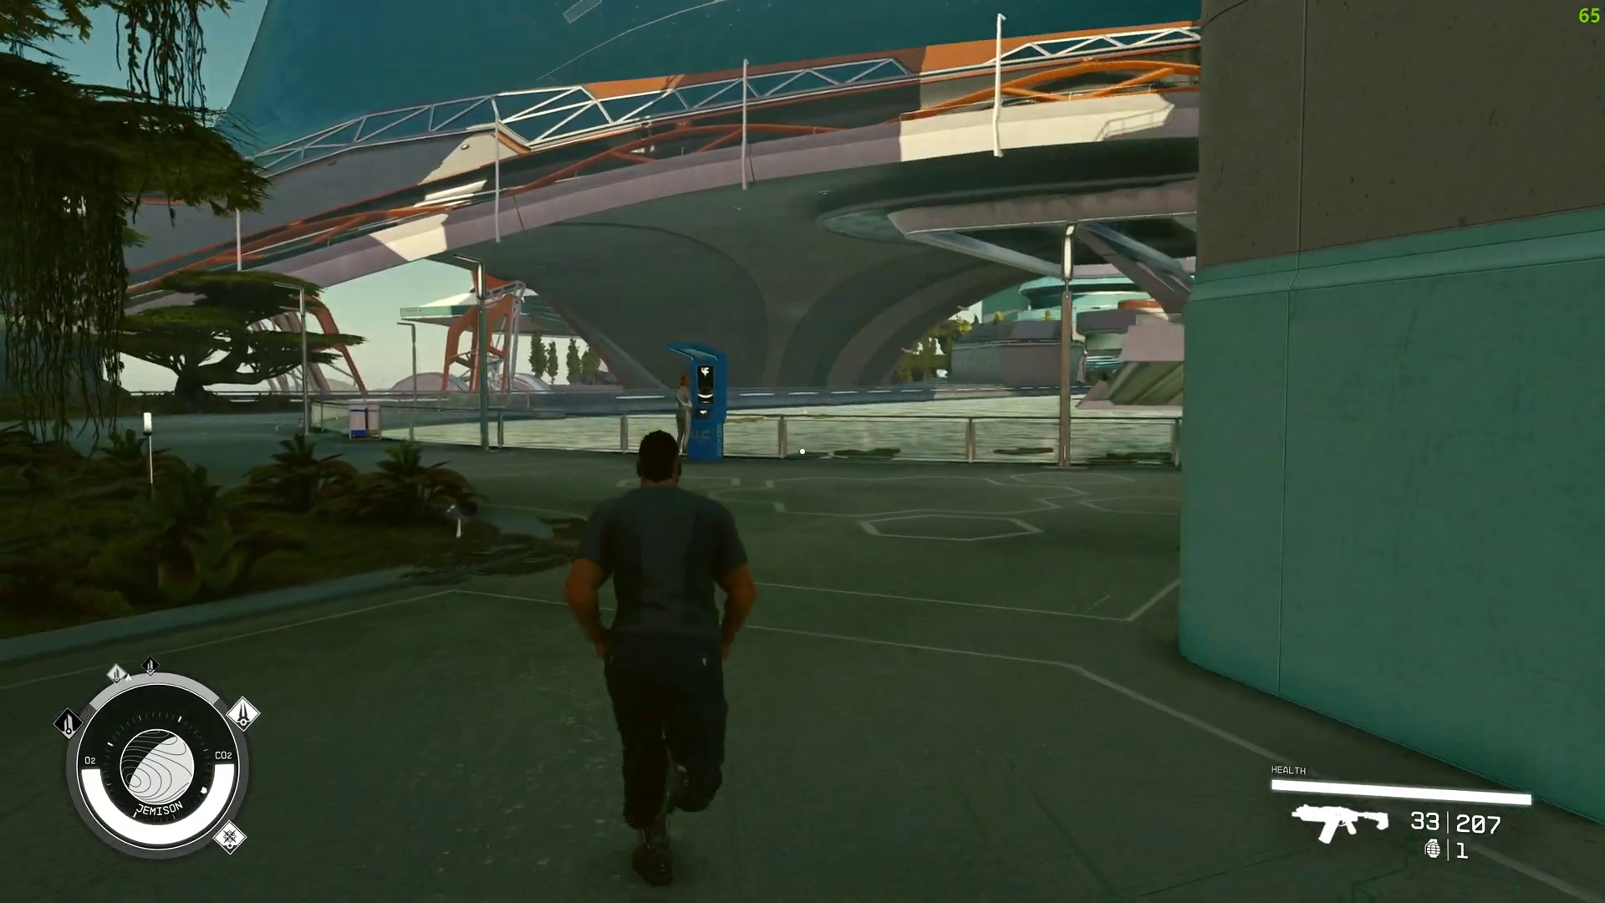
{"action": "key", "text": "w"}
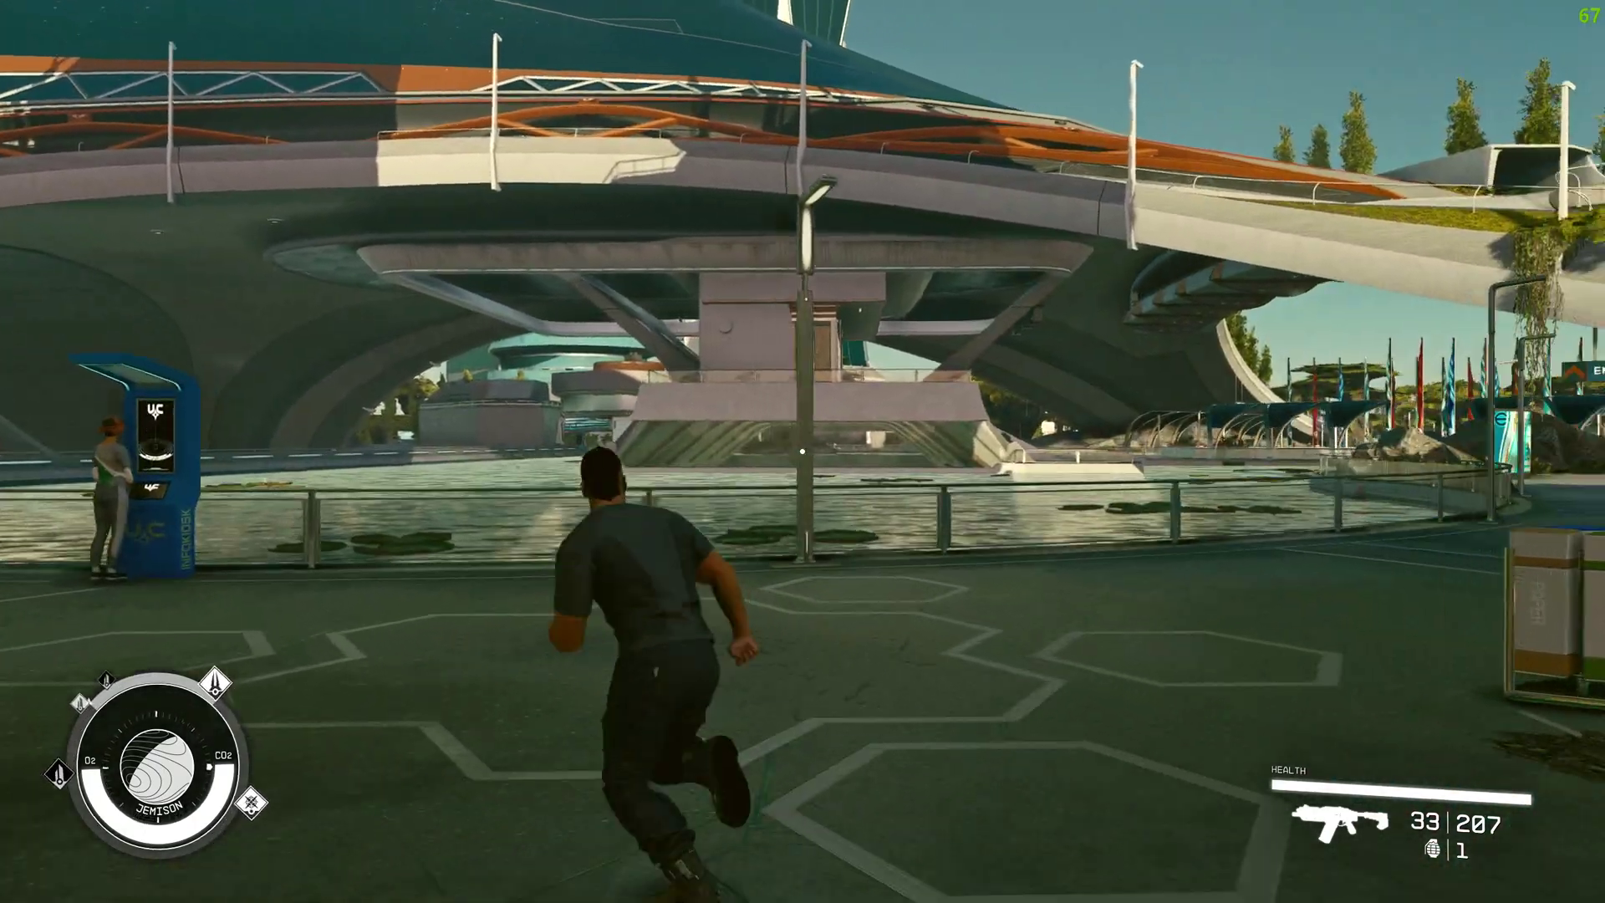
{"action": "key", "text": "w"}
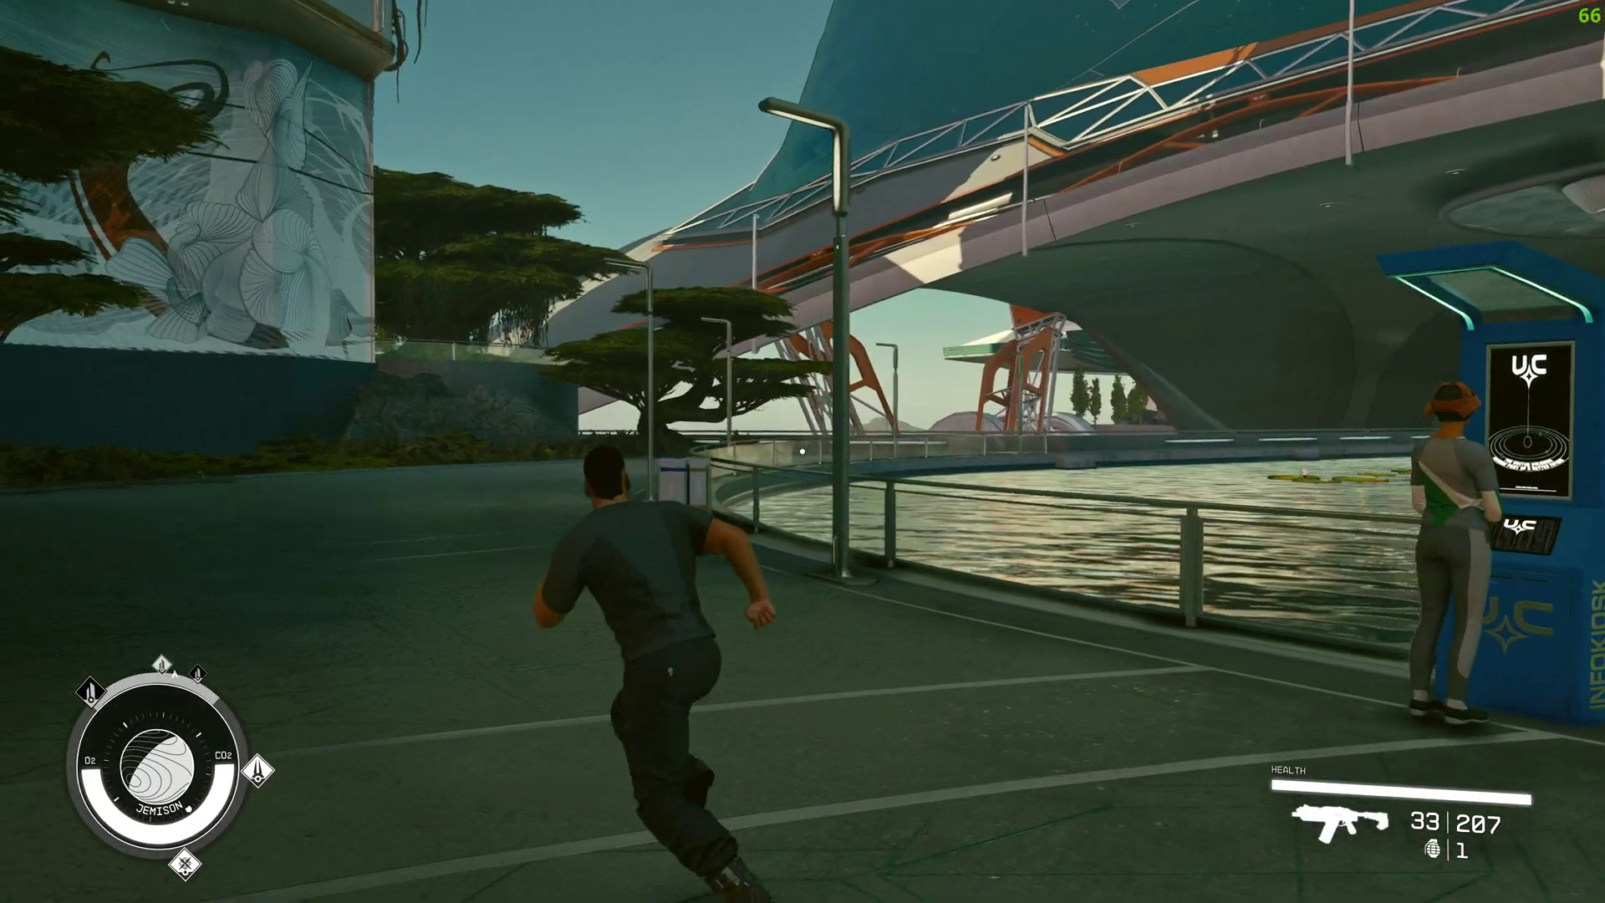
{"action": "key", "text": "w"}
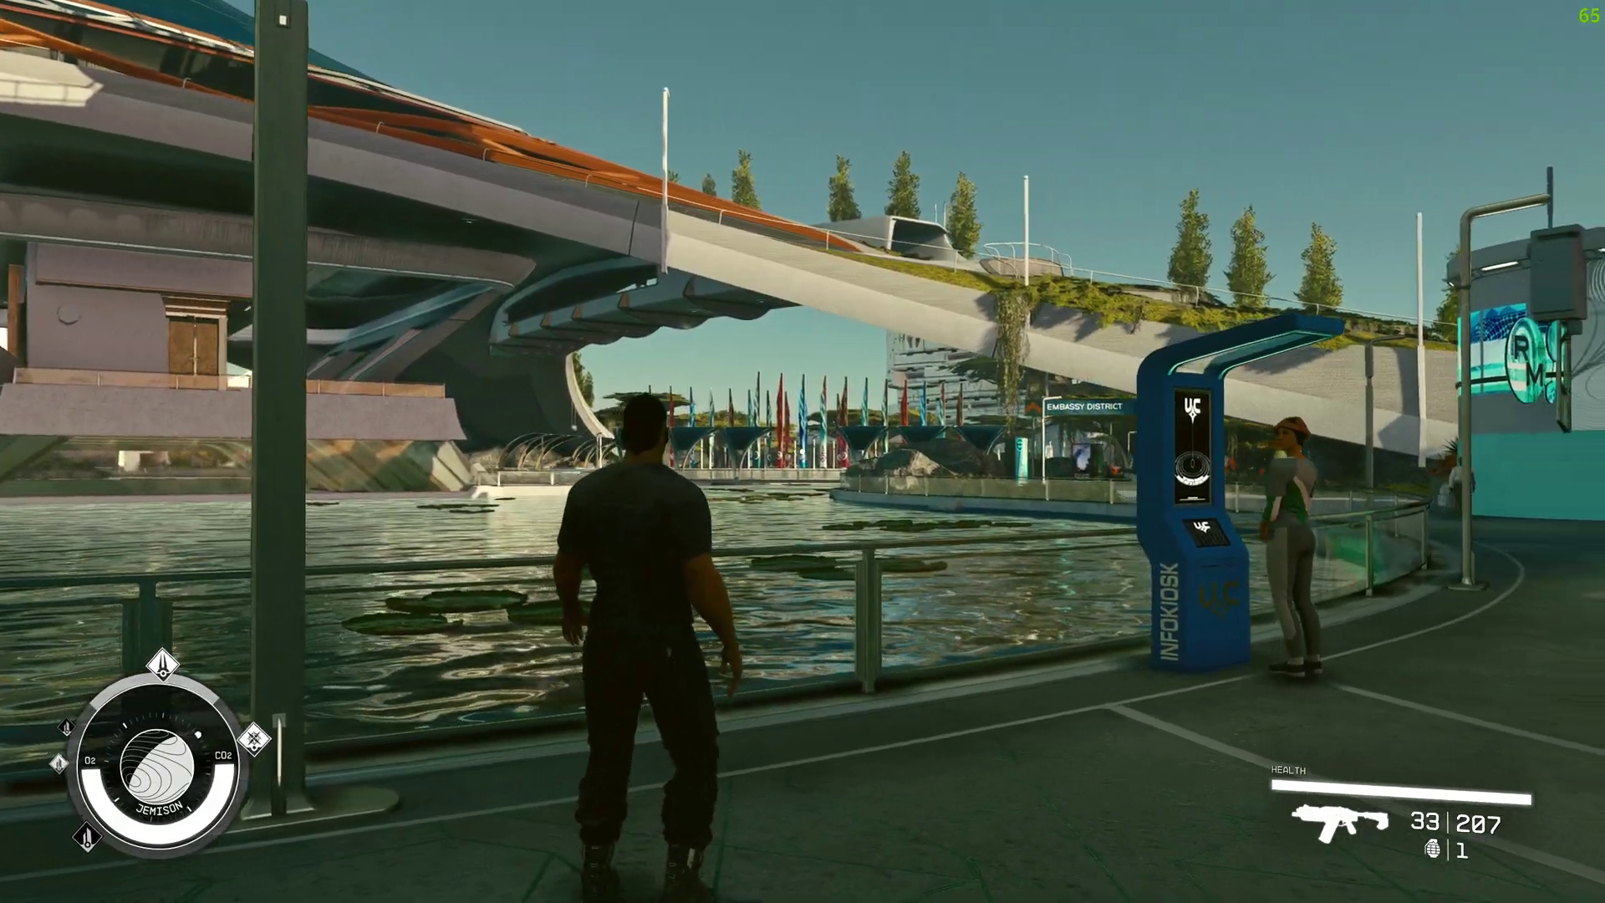